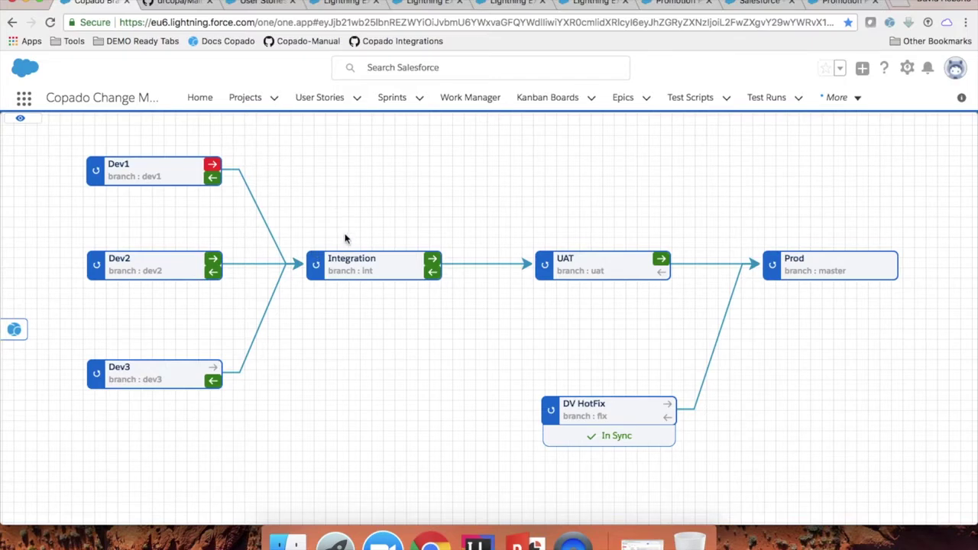
Switch to the MainRepo repository on GitHub to inspect its branch list, and return to the Copado pipeline
click(182, 7)
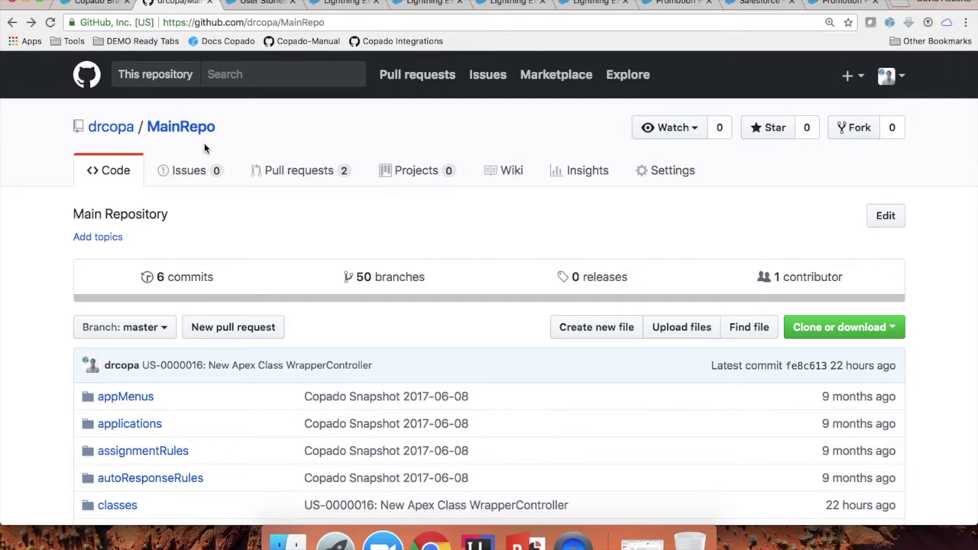
scroll(10, 401, down, 3)
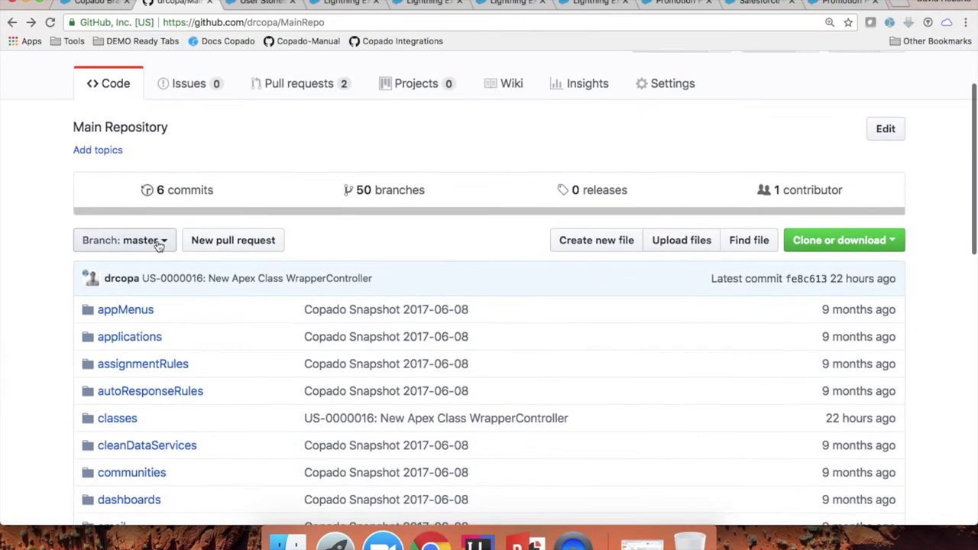
click(157, 242)
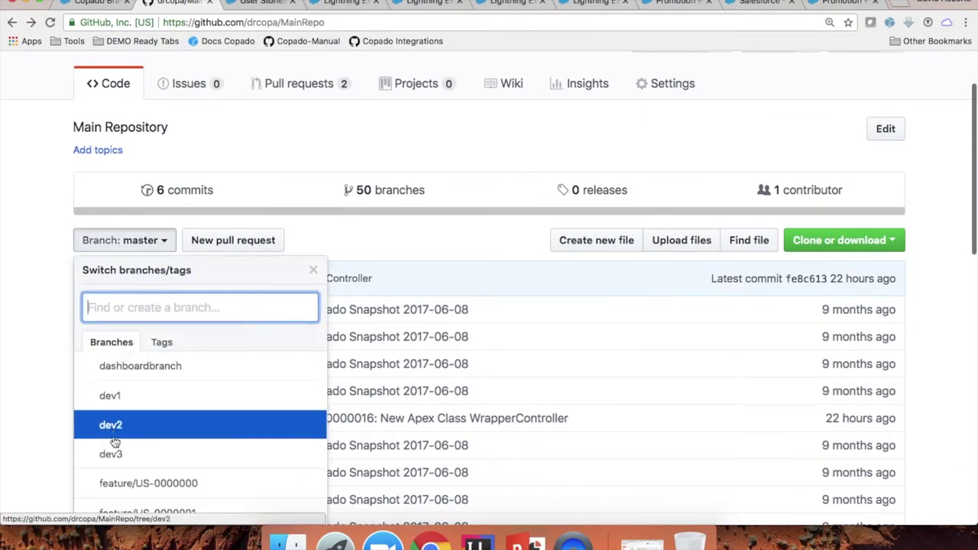
click(36, 323)
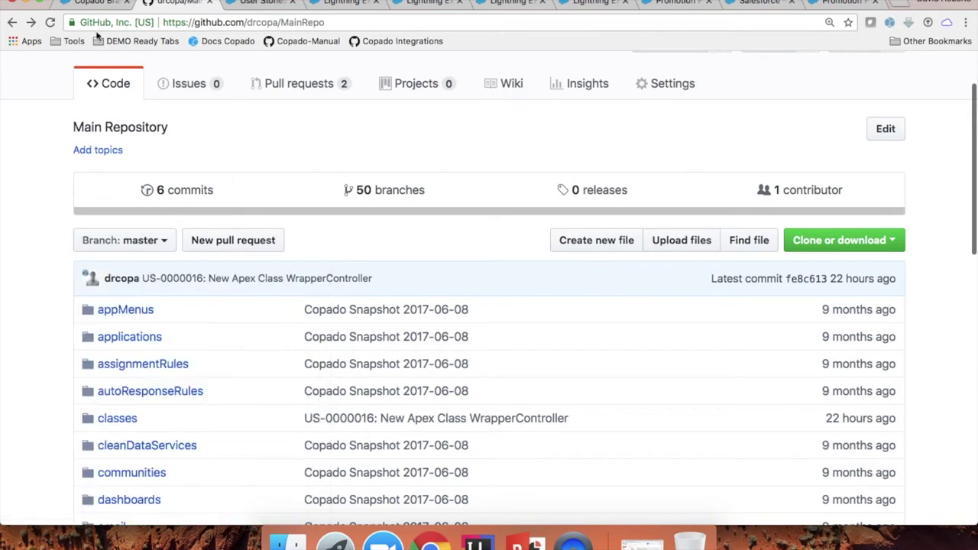
click(91, 6)
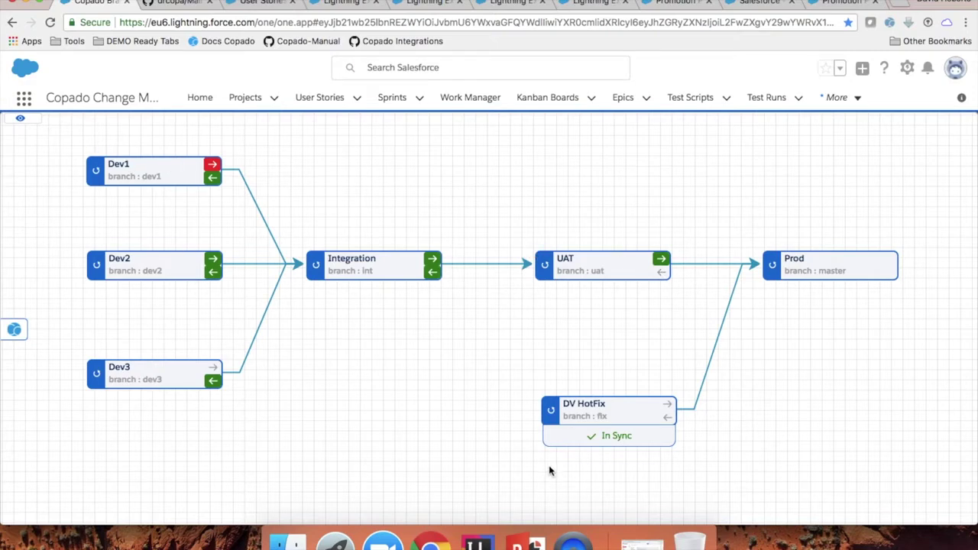
Go from the user stories list to the US-0000003 record and examine its details, agile content, pipeline stage and available actions
click(246, 6)
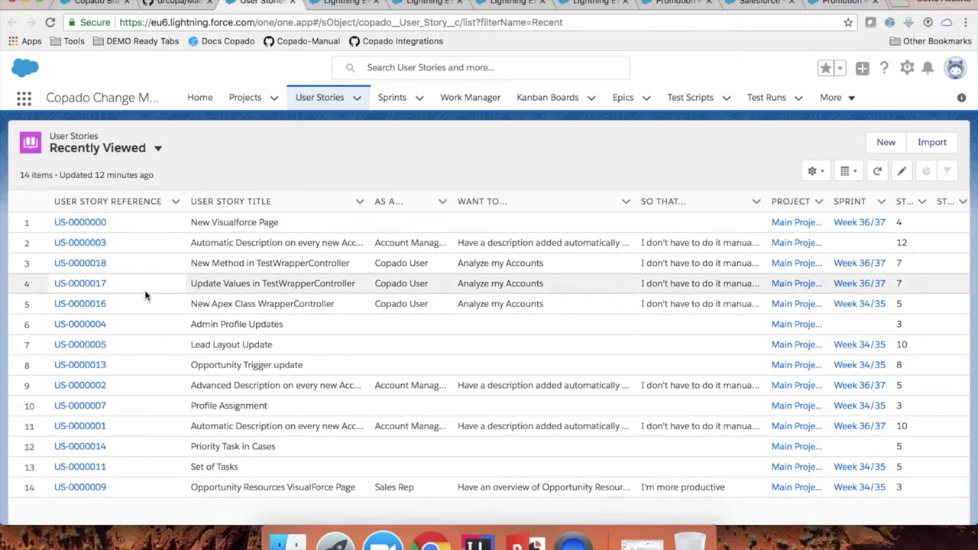
click(291, 4)
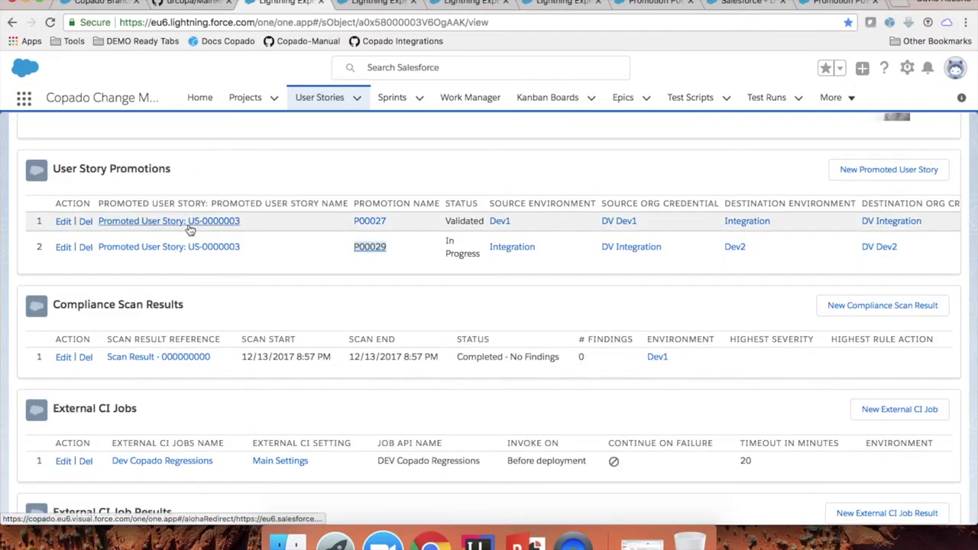
scroll(192, 225, up, 10)
scroll(189, 228, up, 15)
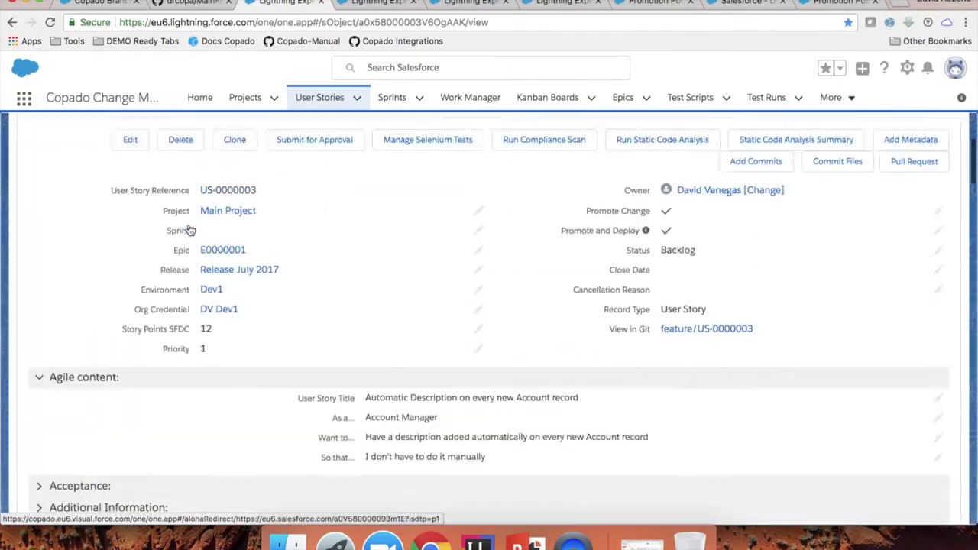
scroll(188, 223, down, 5)
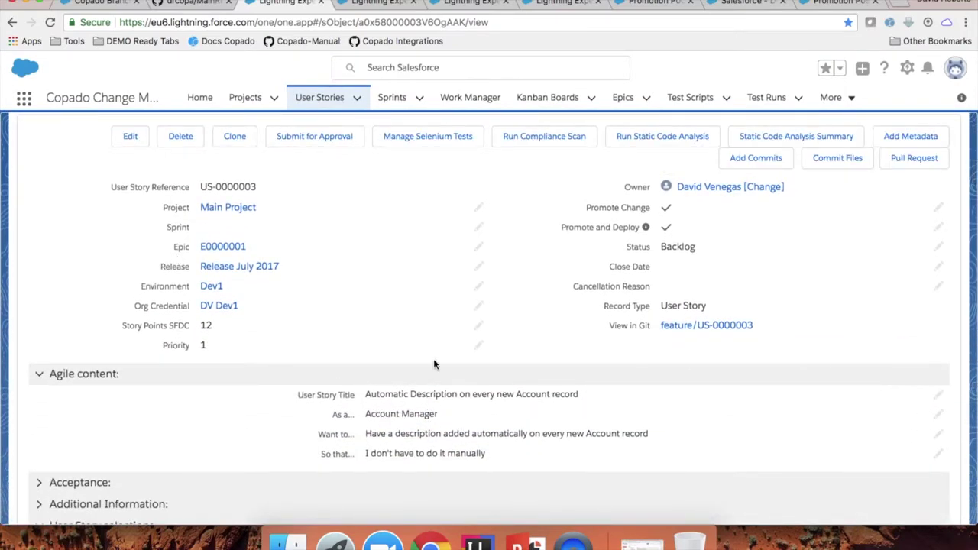
scroll(426, 451, up, 4)
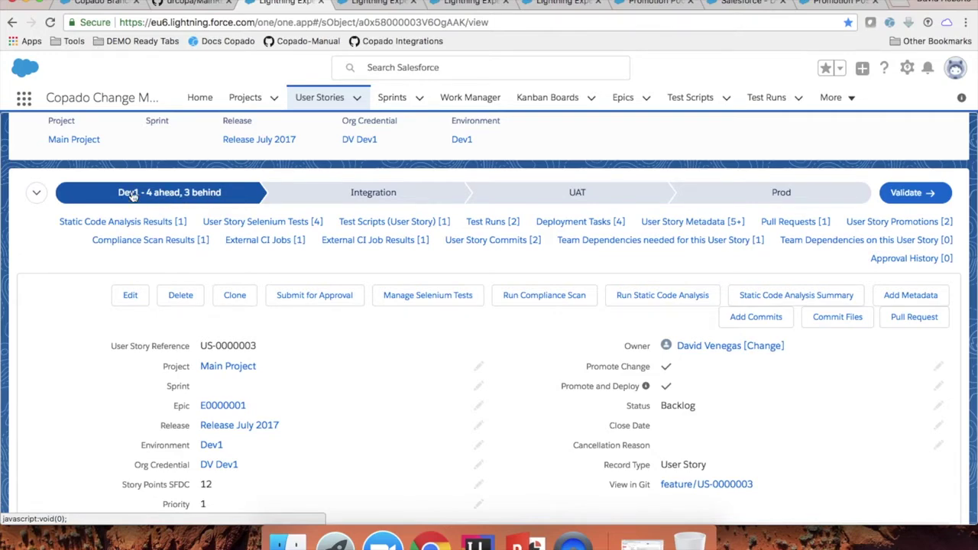
mouse_move(157, 239)
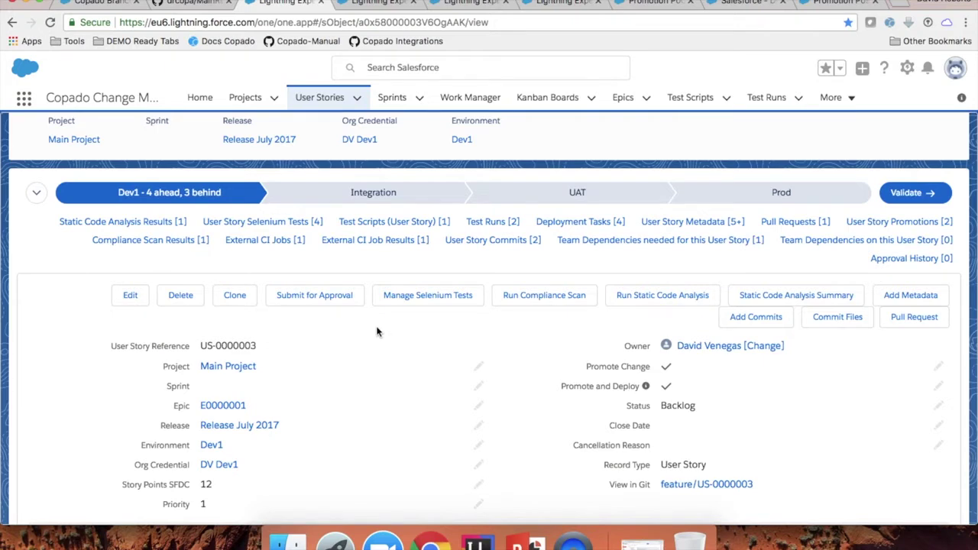
scroll(377, 332, down, 5)
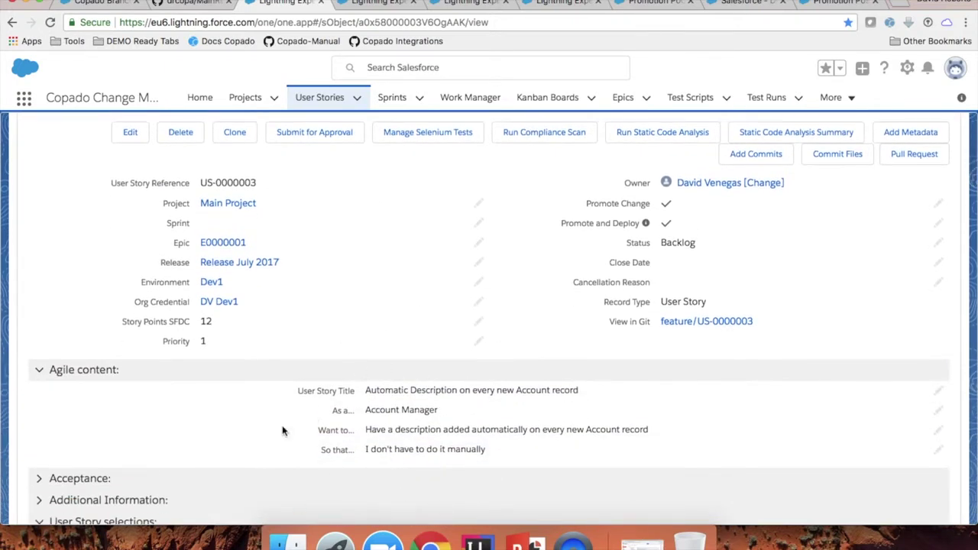
scroll(350, 429, up, 4)
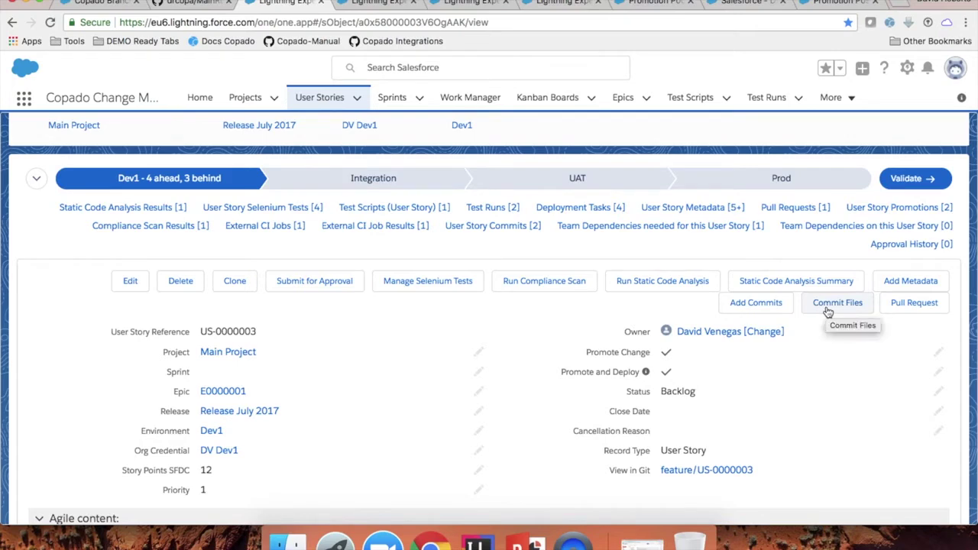
Show the snapshot commit page for US-0000003 and examine its org credential and the metadata available to commit
click(363, 4)
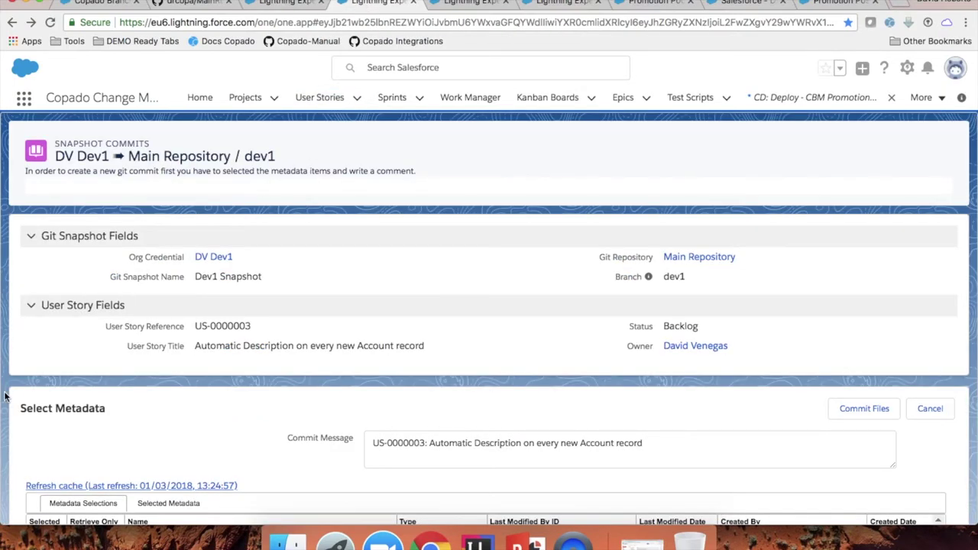
scroll(4, 396, down, 5)
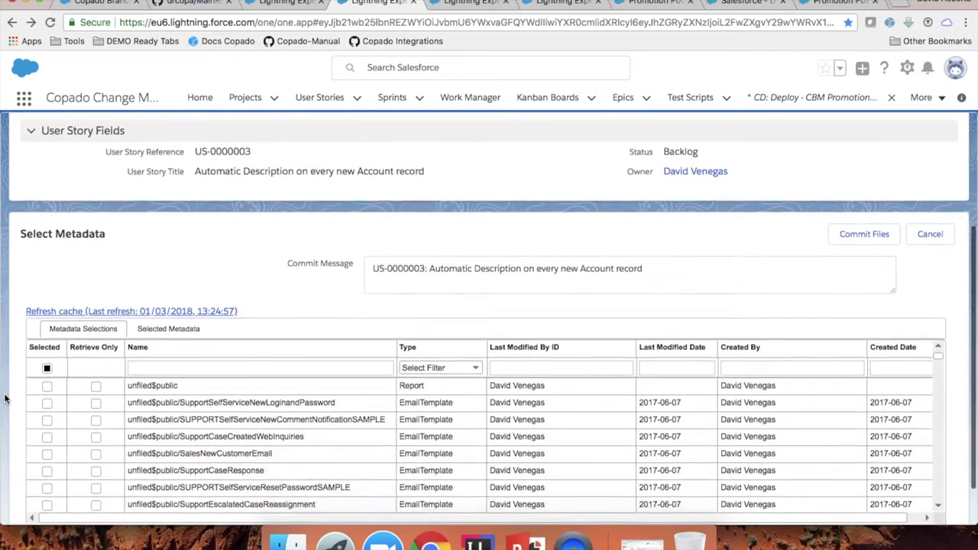
scroll(4, 397, down, 2)
scroll(165, 399, down, 10)
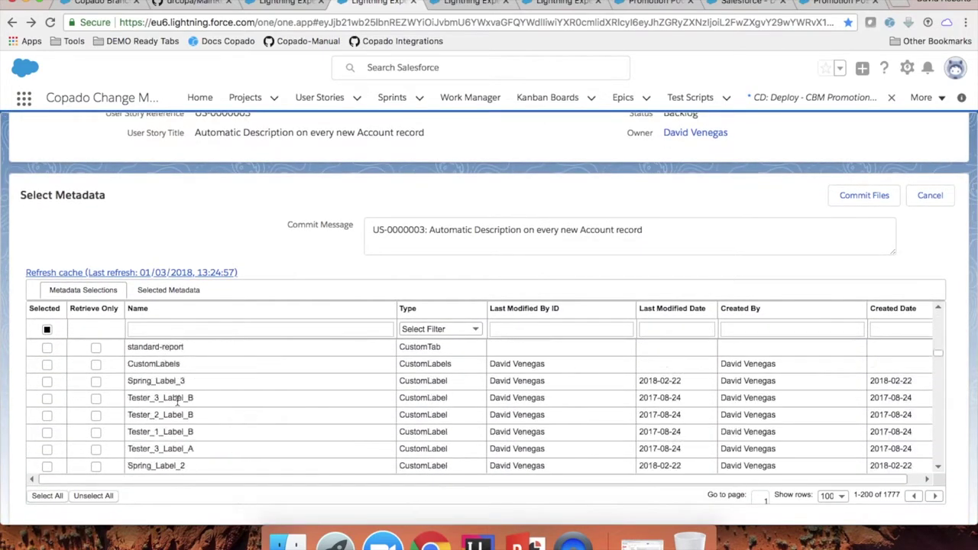
scroll(178, 399, down, 15)
scroll(177, 399, up, 15)
scroll(237, 159, up, 4)
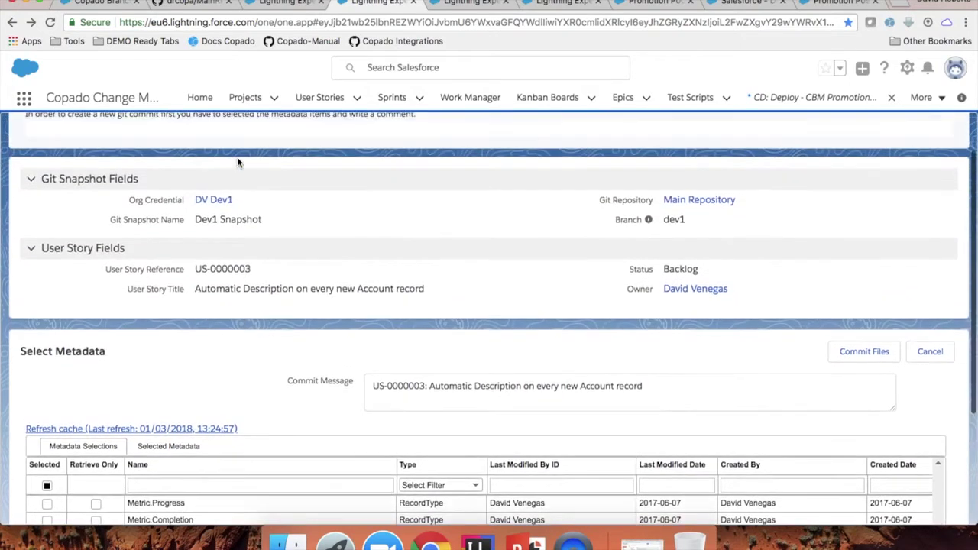
drag(245, 199, 165, 197)
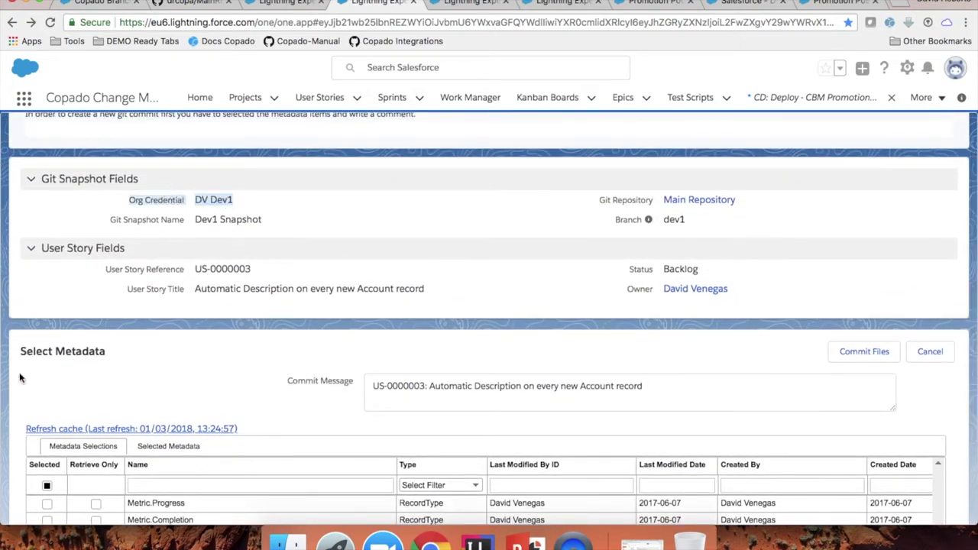
scroll(11, 409, down, 3)
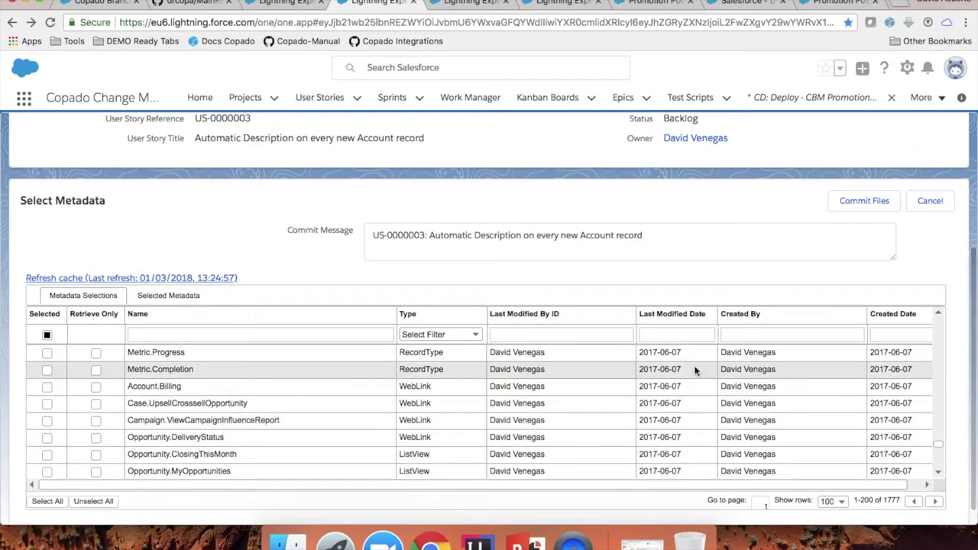
Sort the metadata by last modified date with the newest first and select WrapperExampleController for the commit
drag(940, 444, 943, 316)
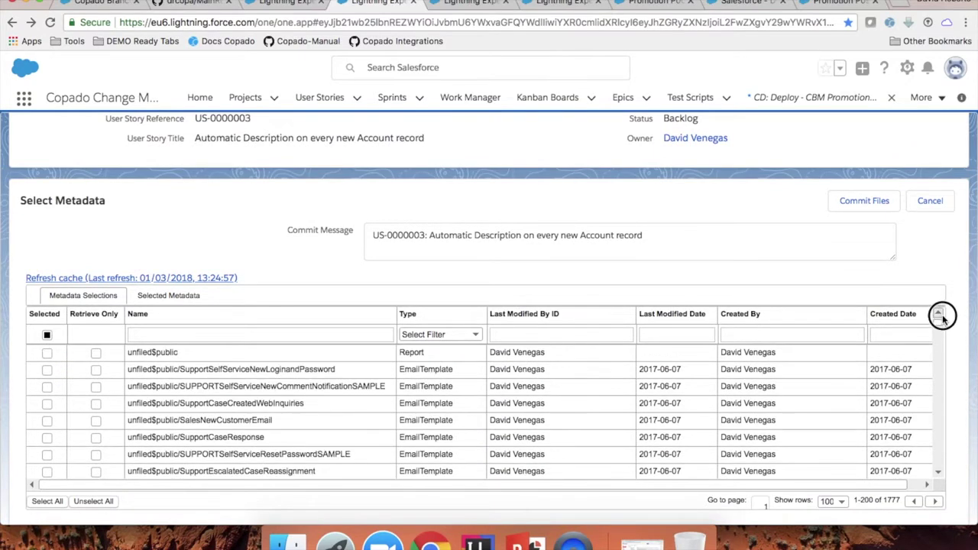
click(664, 321)
click(665, 321)
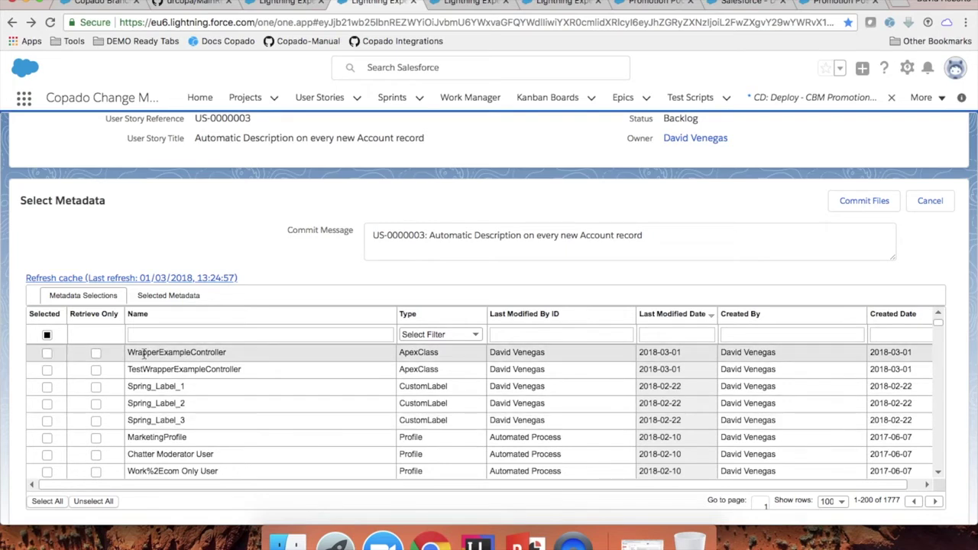
click(47, 353)
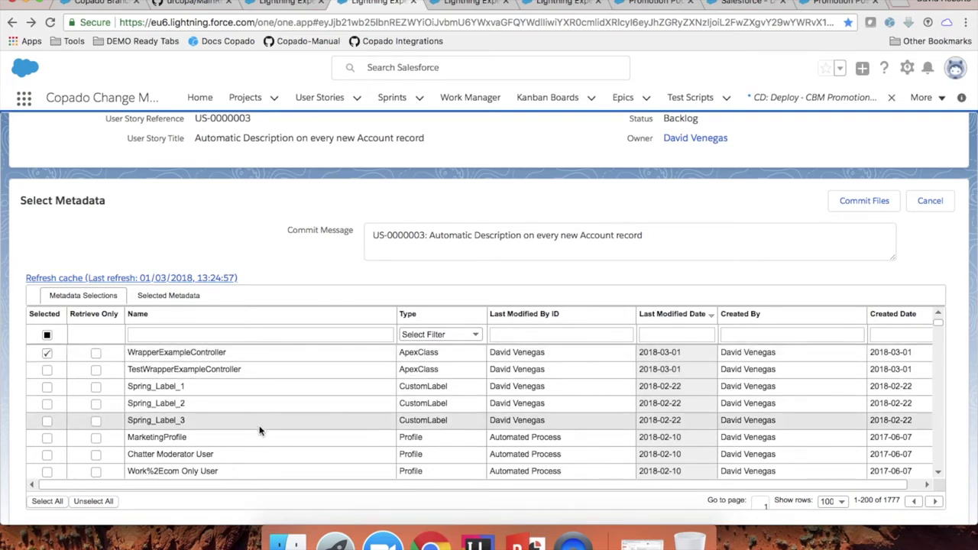
Filter the metadata types so that only ApexClass components are listed
click(473, 335)
mouse_move(542, 366)
mouse_down()
mouse_move(537, 399)
mouse_move(543, 347)
mouse_up()
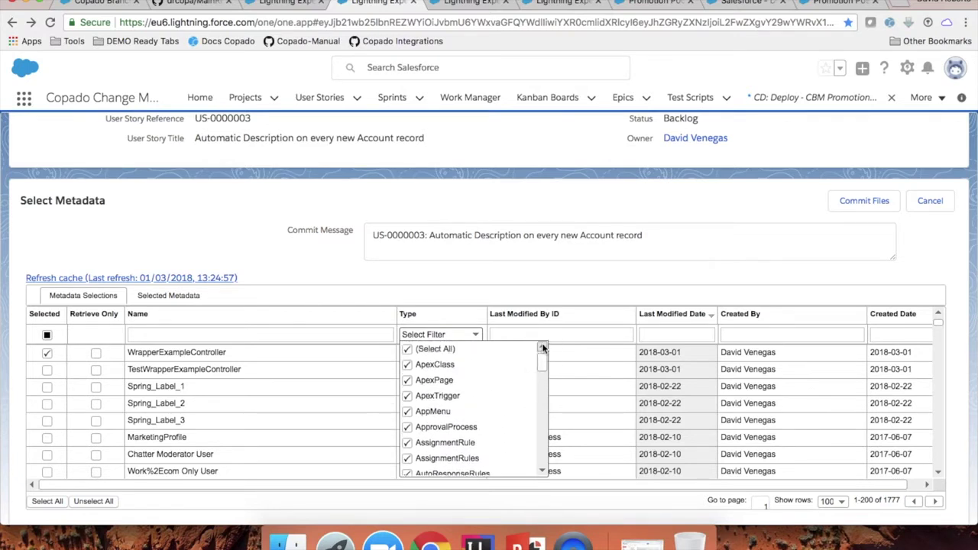
click(407, 352)
click(407, 364)
click(366, 345)
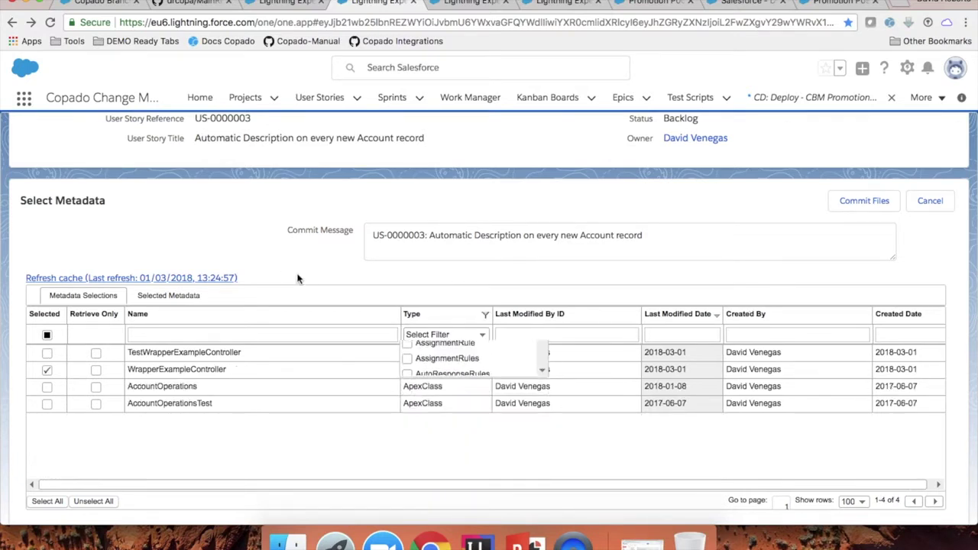
Add TestWrapperExampleController, AccountOperations and AccountOperationsTest to the commit selection
click(47, 354)
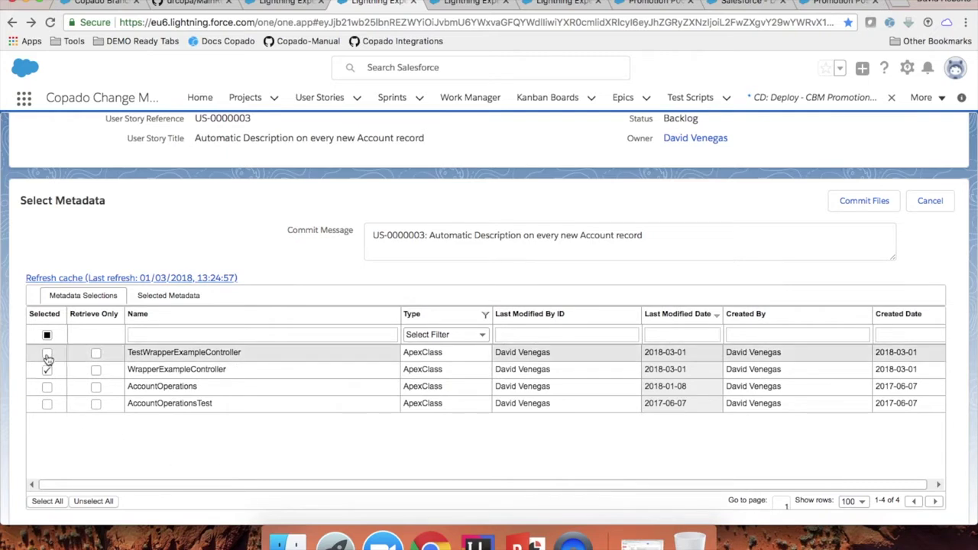
click(47, 387)
click(47, 406)
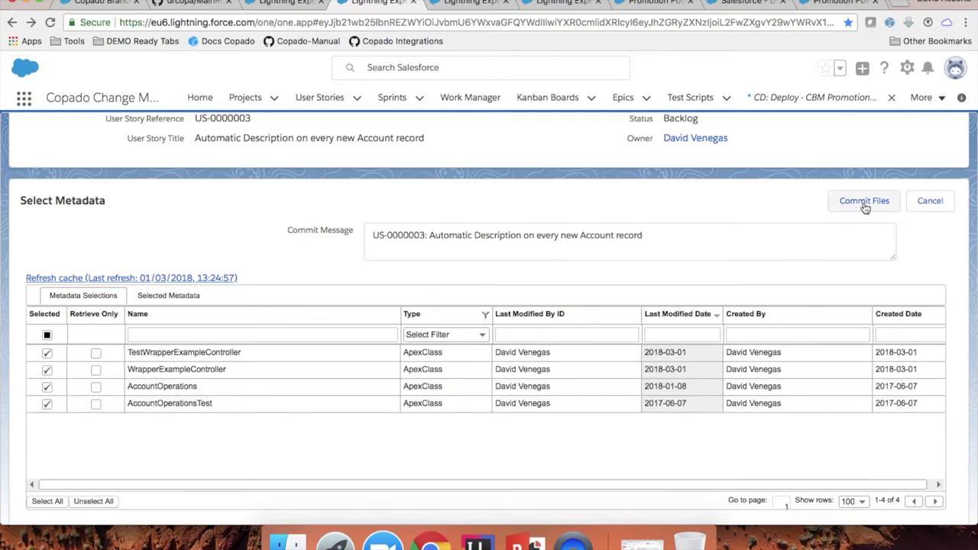
Check the user story reference and the Git snapshot fields on the commit page
scroll(246, 227, up, 5)
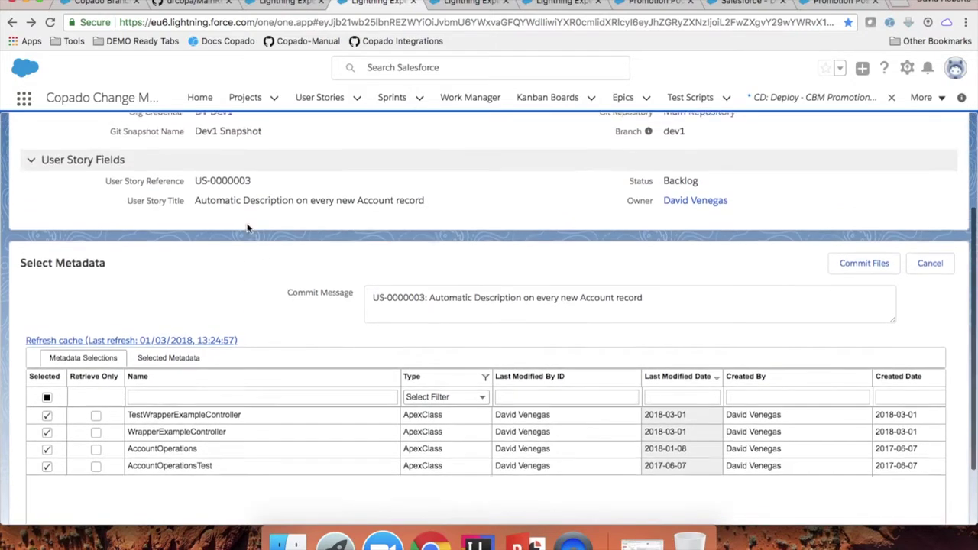
scroll(247, 227, up, 2)
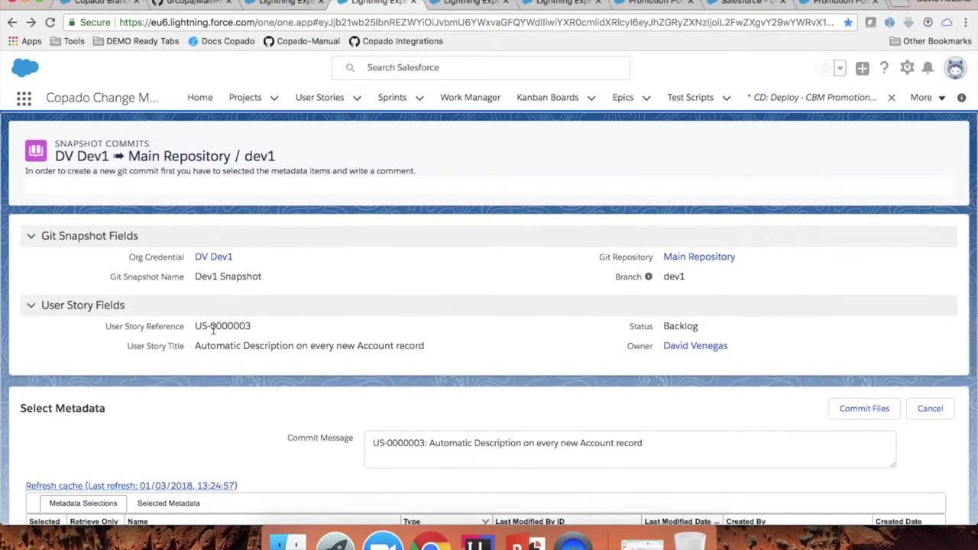
drag(197, 327, 260, 329)
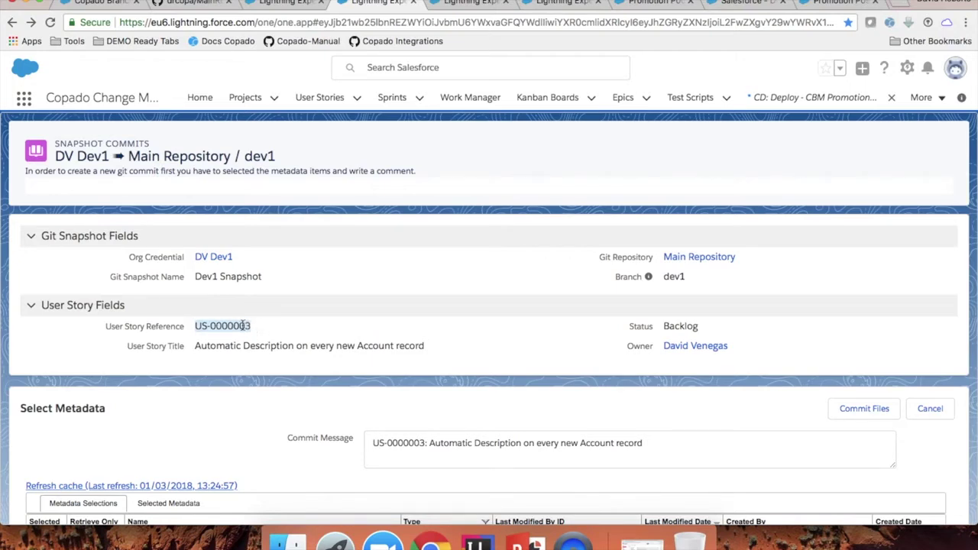
click(240, 326)
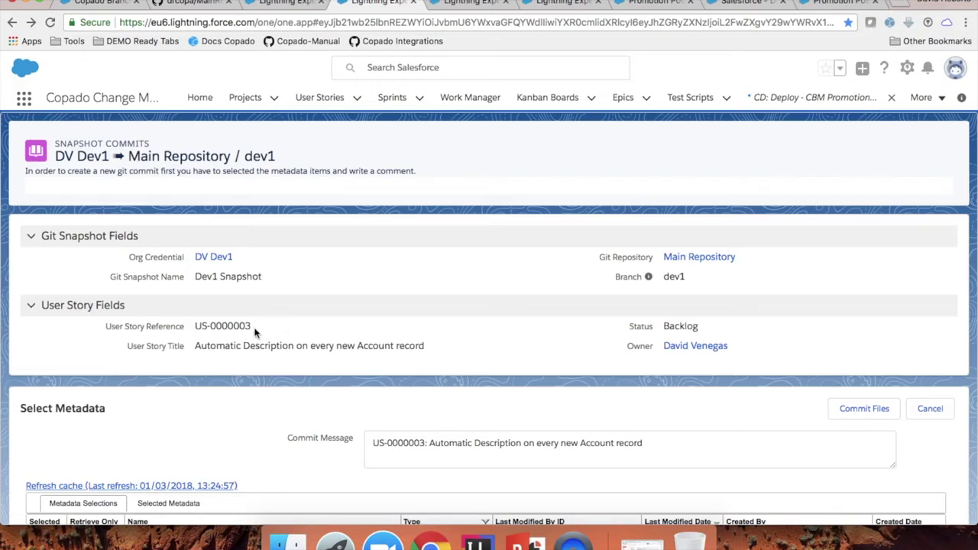
Switch to the MainRepo repository on GitHub and view the contents of the feature/US-0000003 branch
click(179, 4)
scroll(59, 158, up, 3)
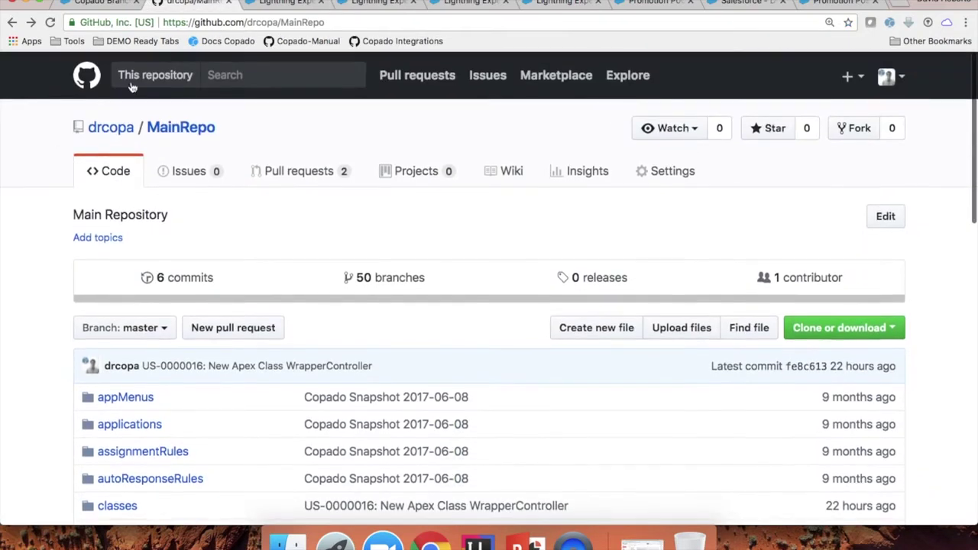
click(124, 327)
scroll(67, 402, down, 3)
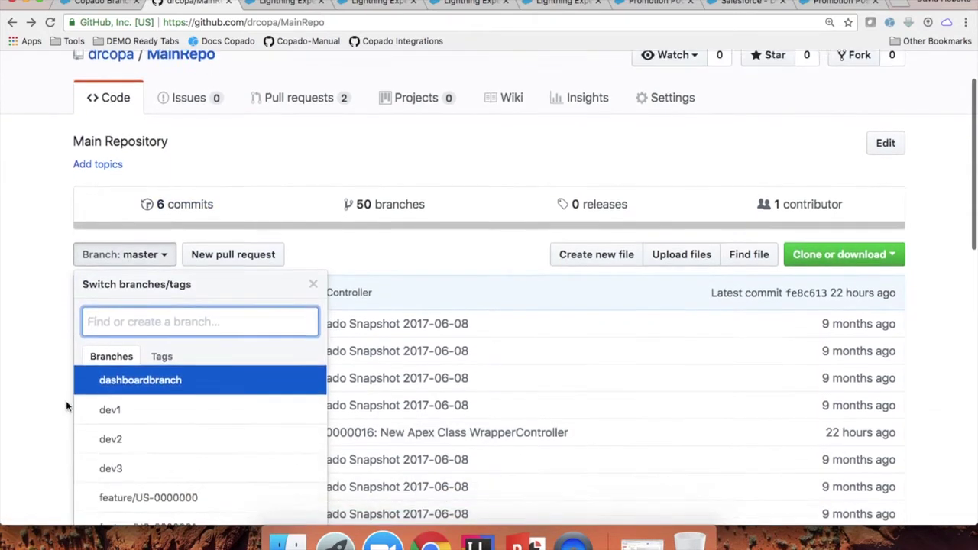
scroll(127, 391, down, 3)
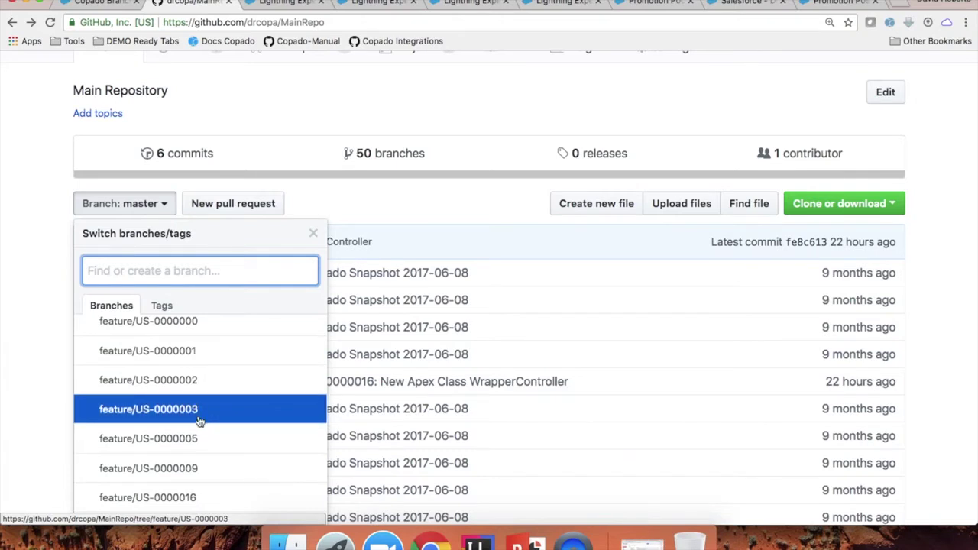
click(213, 410)
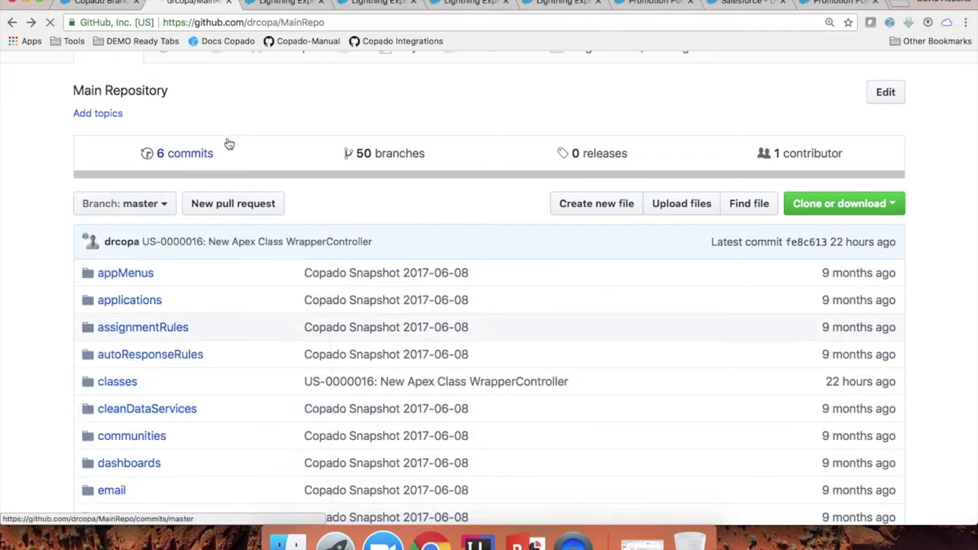
scroll(68, 361, down, 4)
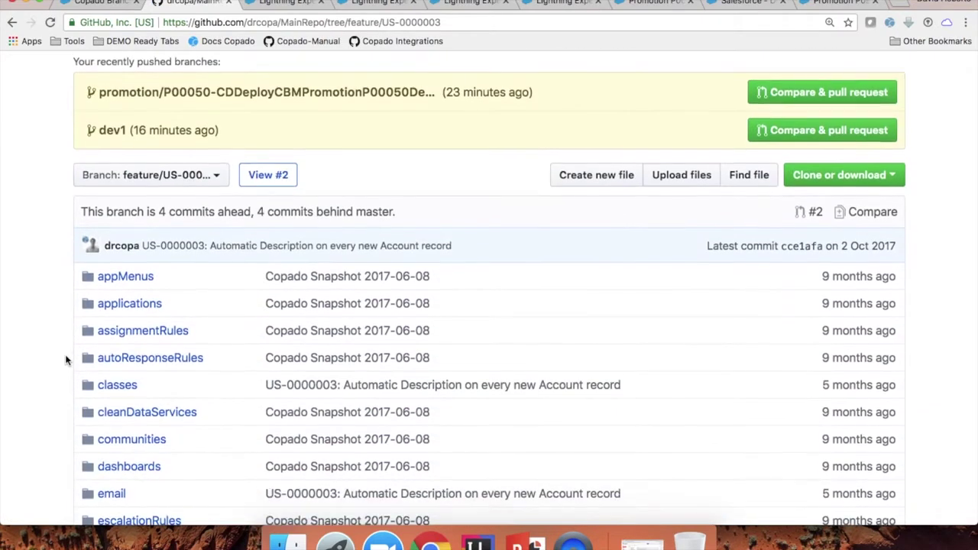
Open the commit history of the feature/US-0000003 branch
scroll(66, 361, up, 2)
click(189, 127)
scroll(215, 394, down, 3)
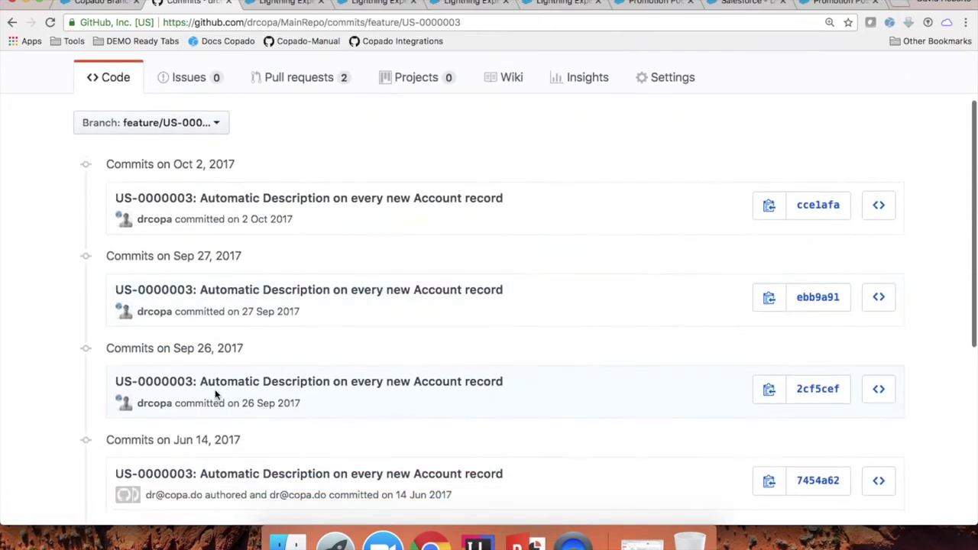
Open the Sep 26, 2017 commit 2cf5cef and review its code changes in classes/AccountOperations.cls
click(812, 390)
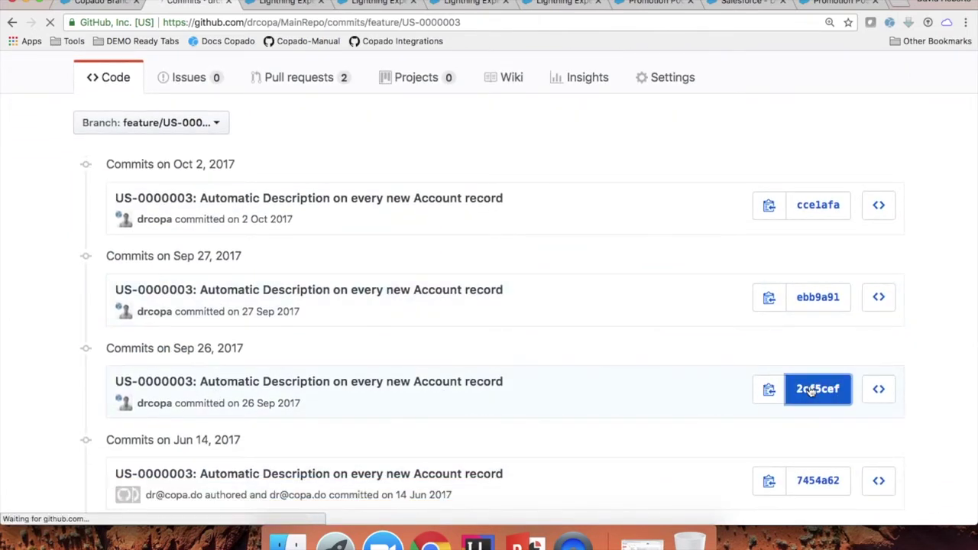
scroll(391, 417, down, 5)
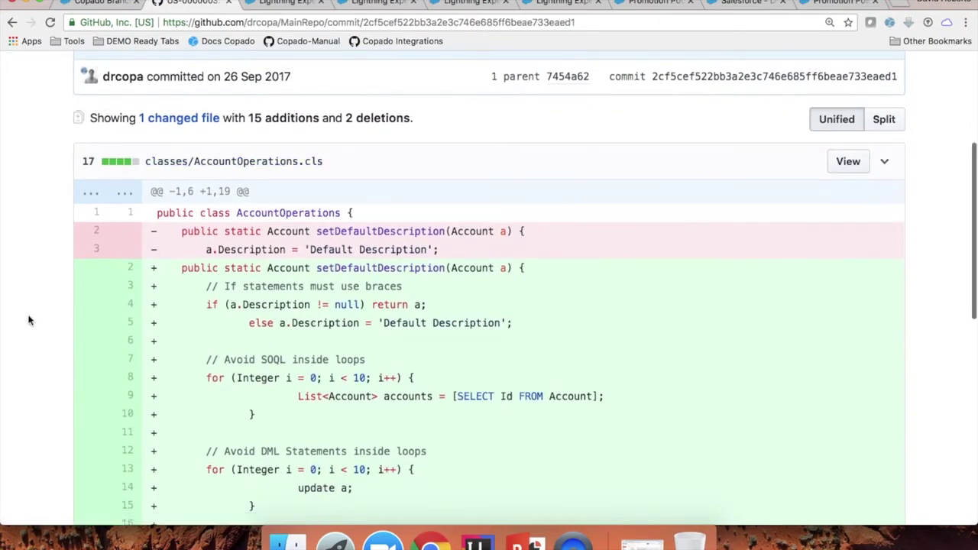
scroll(29, 320, down, 5)
scroll(29, 321, up, 10)
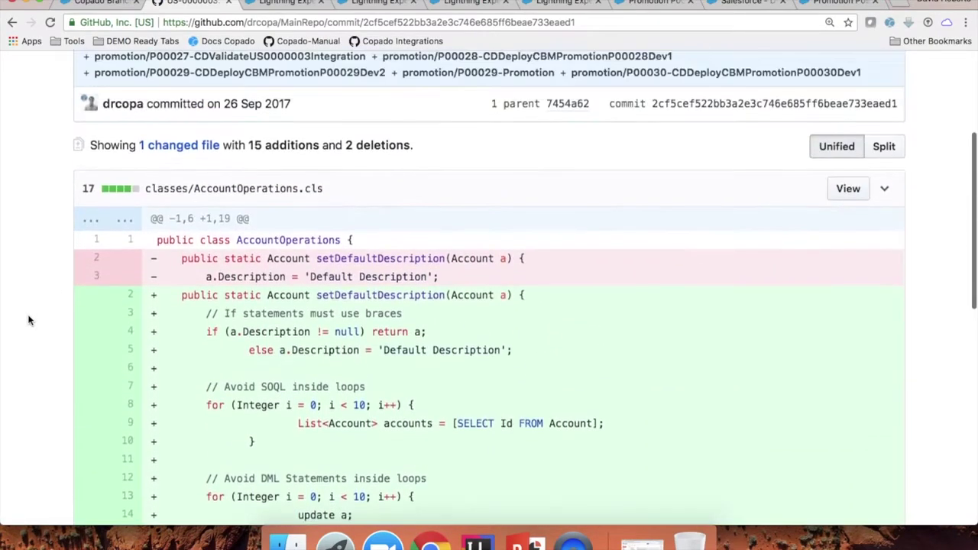
scroll(29, 321, up, 2)
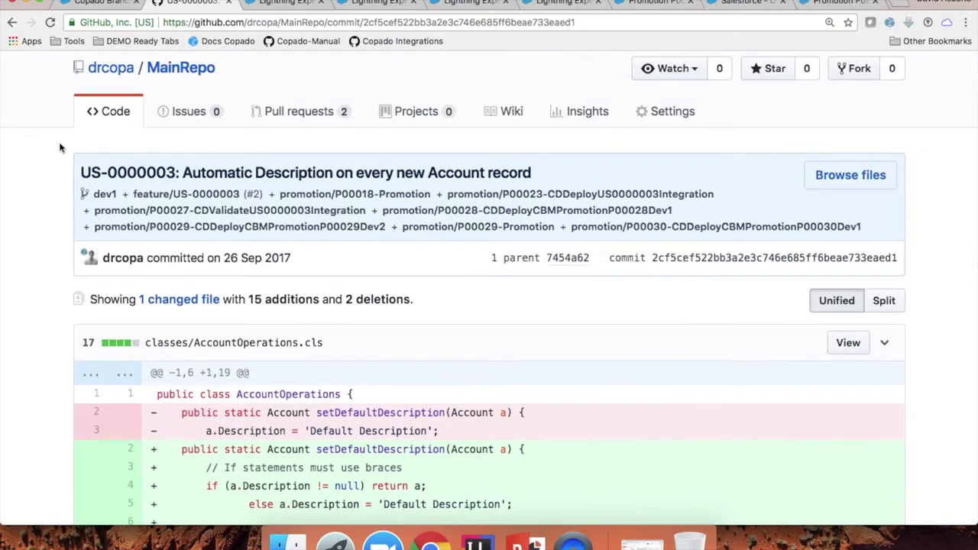
Switch to user story US-0000003 in Copado and review the components listed under its User Story selections
click(230, 4)
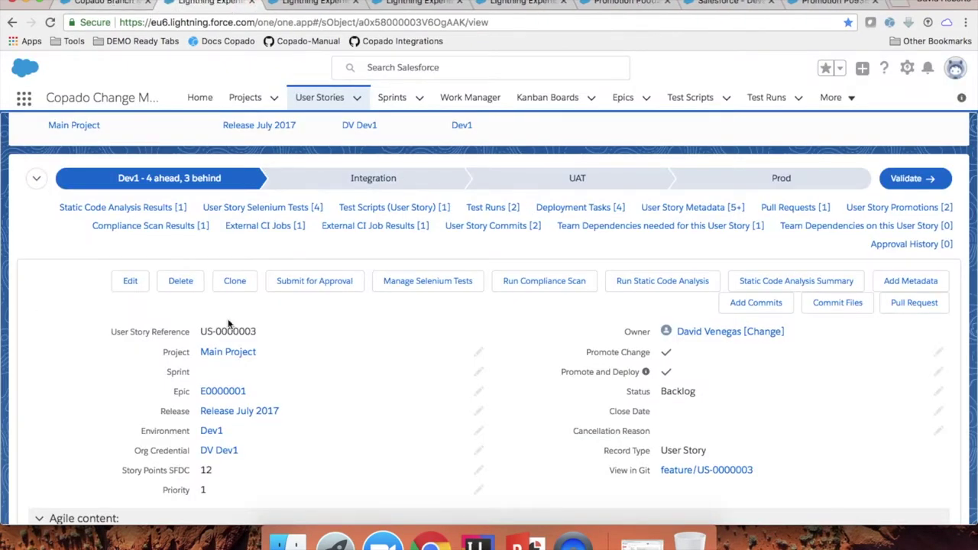
scroll(267, 389, down, 10)
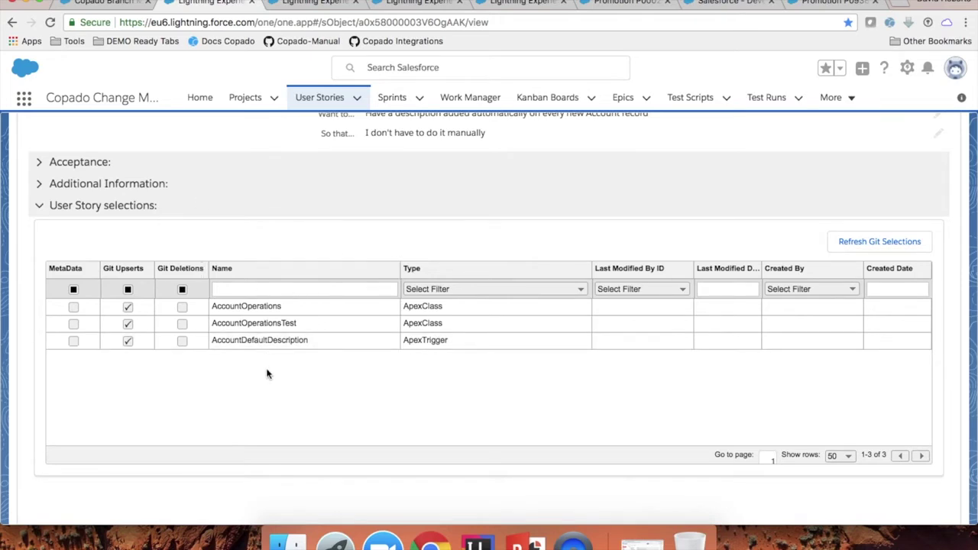
scroll(267, 374, up, 1)
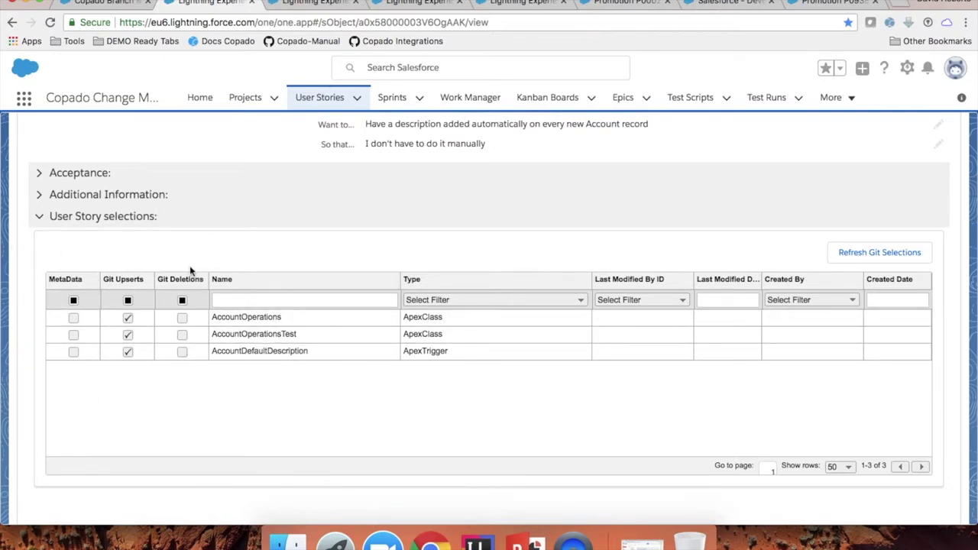
scroll(234, 281, up, 4)
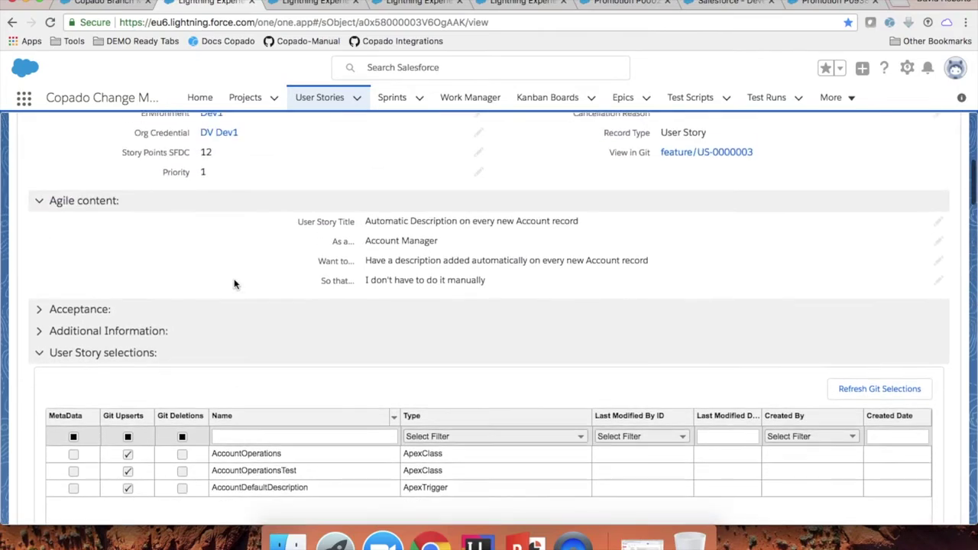
scroll(233, 284, up, 5)
scroll(294, 426, down, 5)
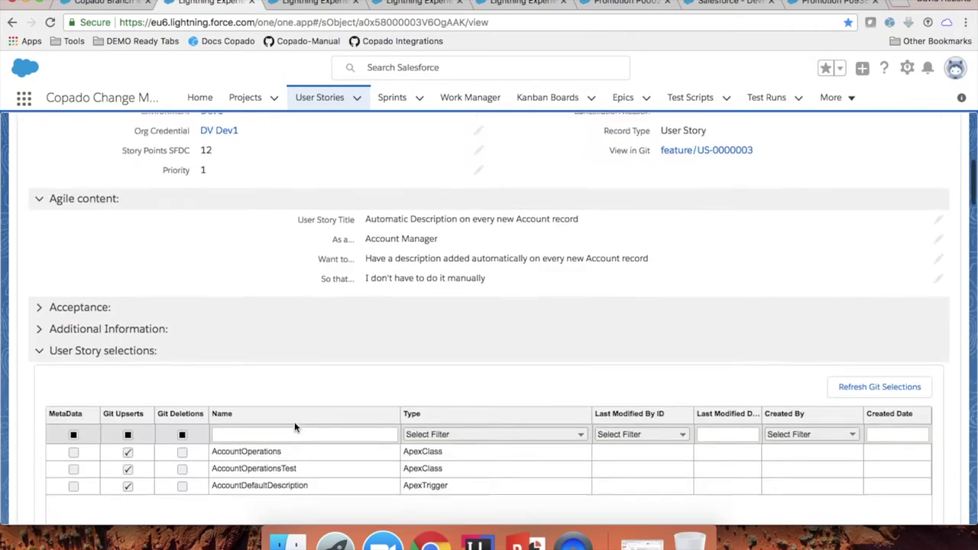
scroll(294, 422, down, 2)
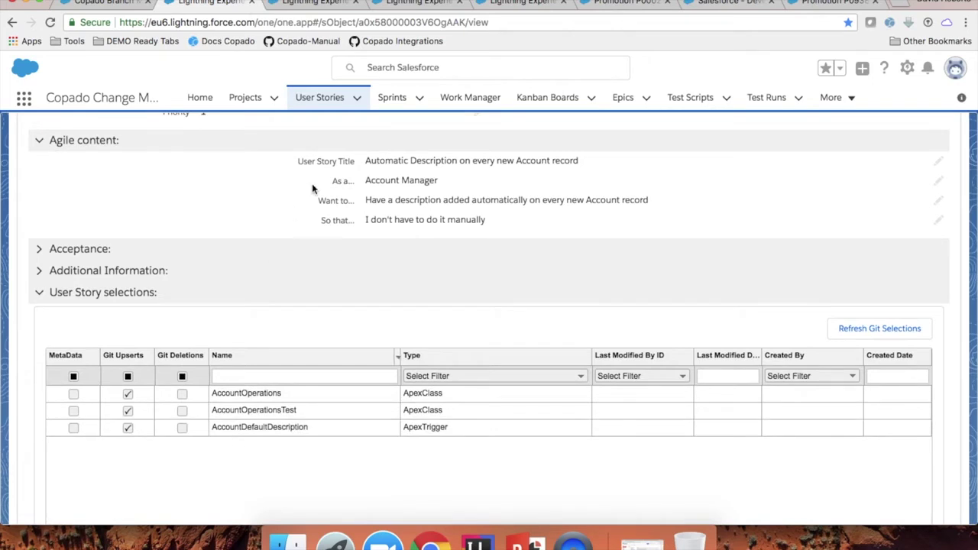
Examine the user story's pipeline from Dev1 to Prod, along with its environment details and Git selections
scroll(274, 220, up, 10)
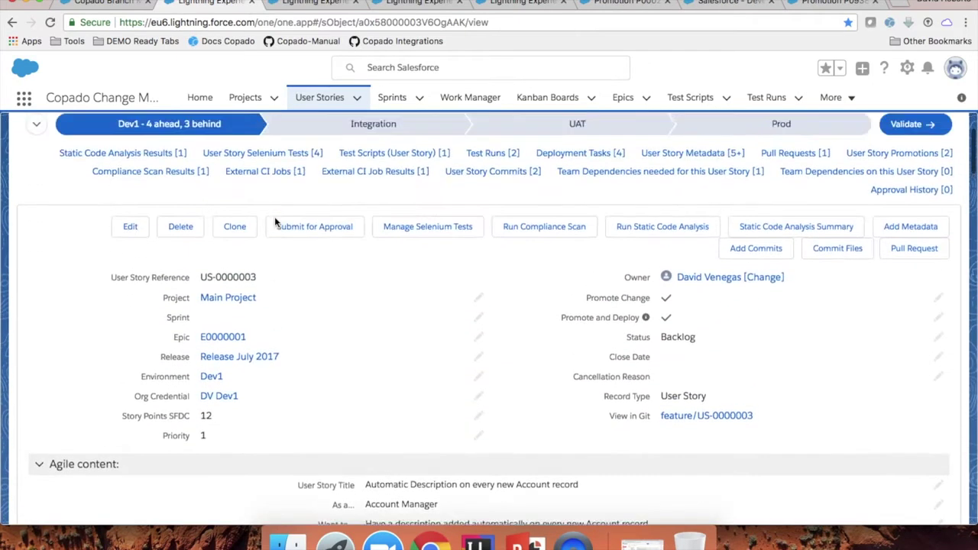
scroll(274, 216, up, 3)
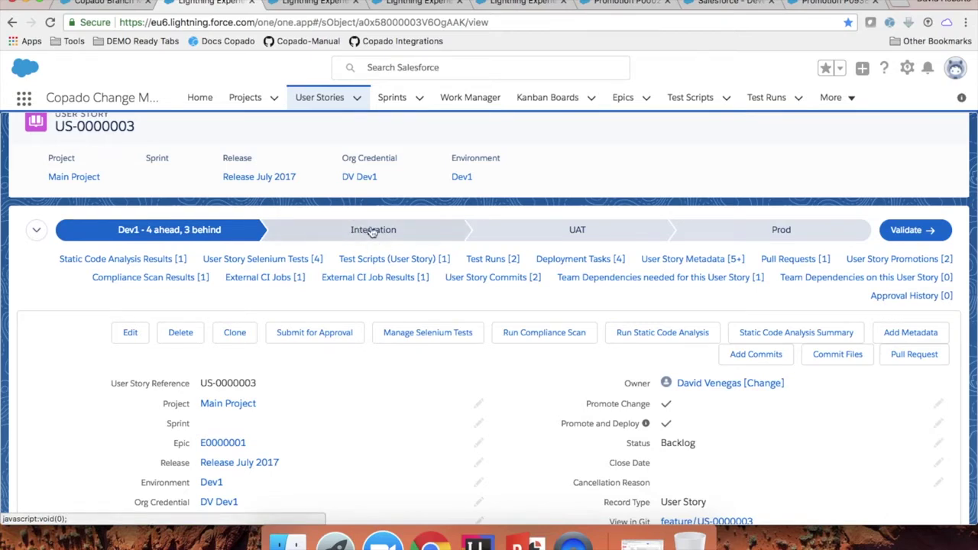
scroll(54, 457, down, 1)
scroll(53, 455, down, 6)
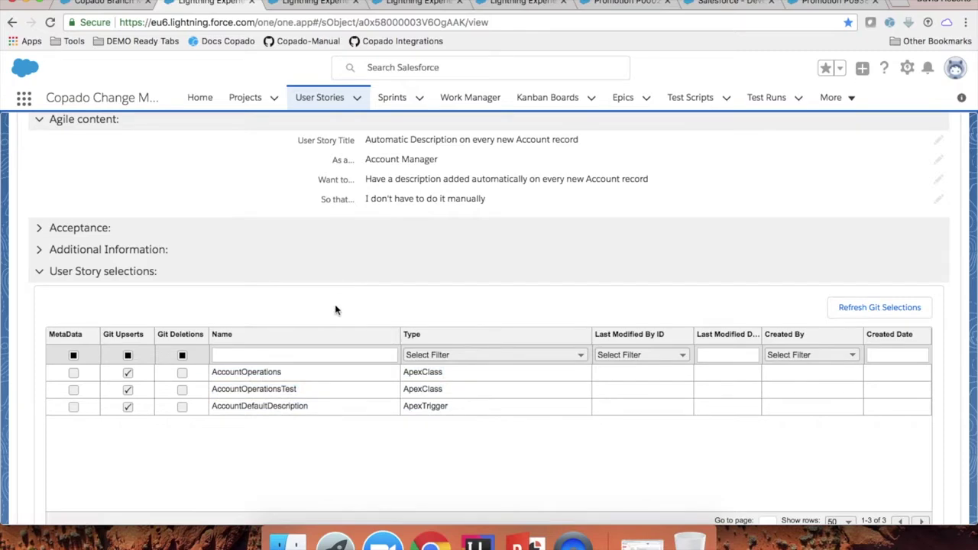
scroll(212, 168, up, 10)
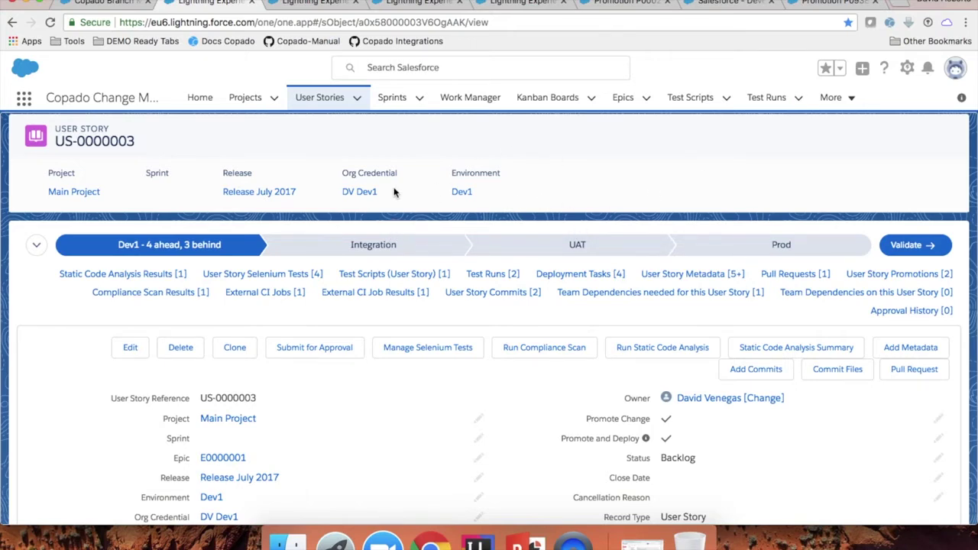
scroll(301, 432, down, 5)
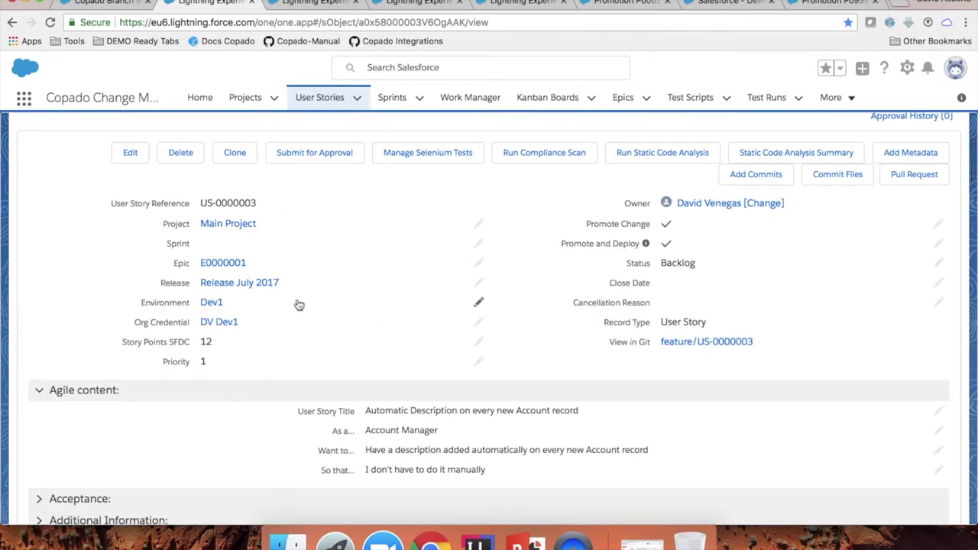
scroll(20, 382, down, 10)
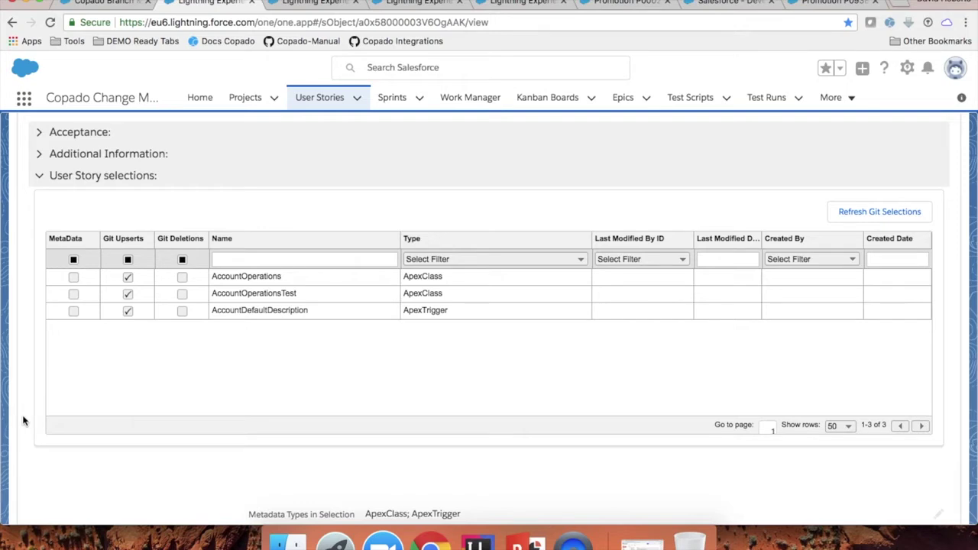
Review the user story's Apex test results by class coverage, trigger coverage and test methods
scroll(23, 420, down, 7)
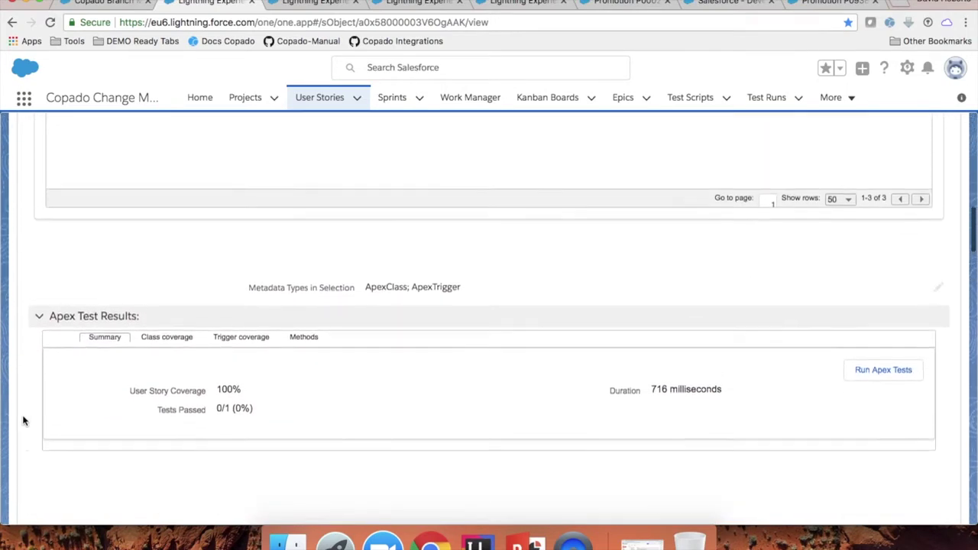
scroll(23, 420, up, 5)
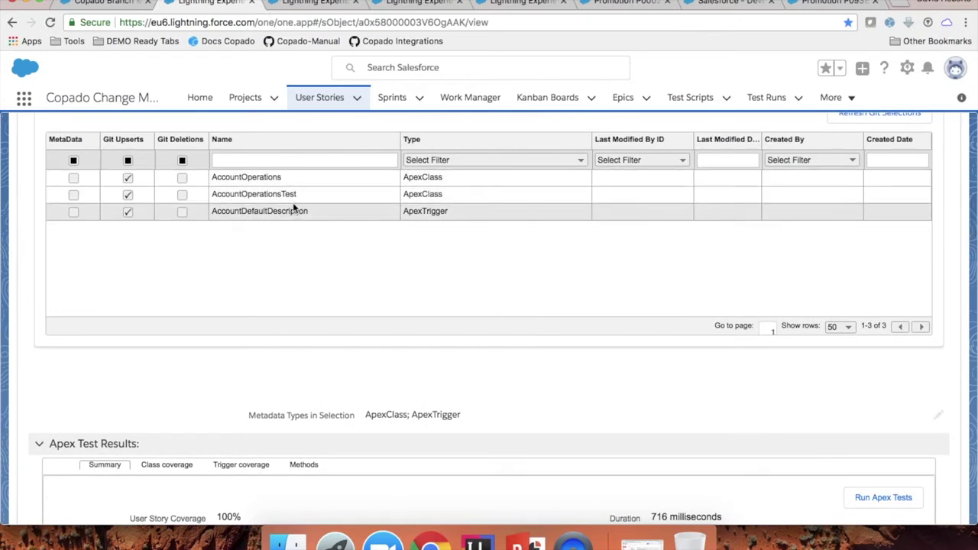
scroll(470, 436, down, 3)
scroll(470, 435, down, 7)
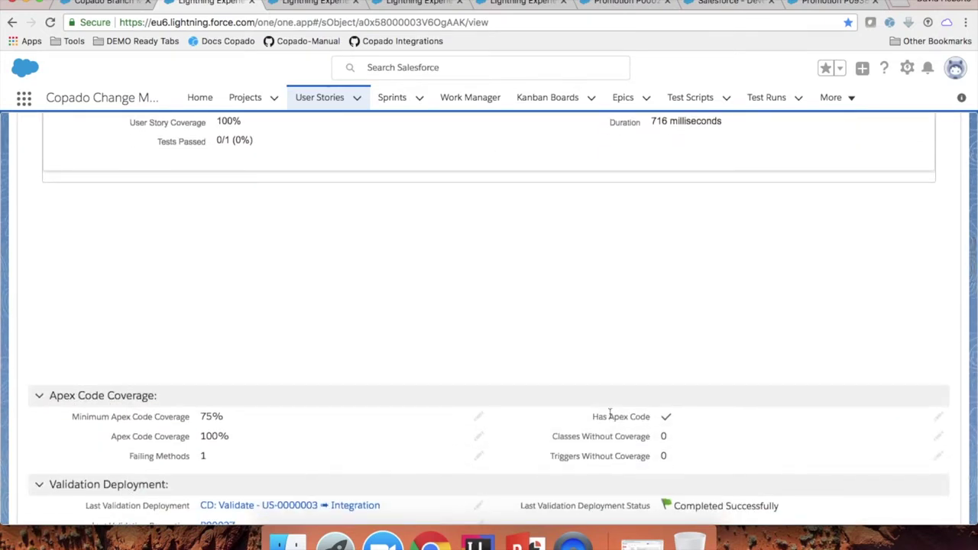
scroll(749, 328, up, 3)
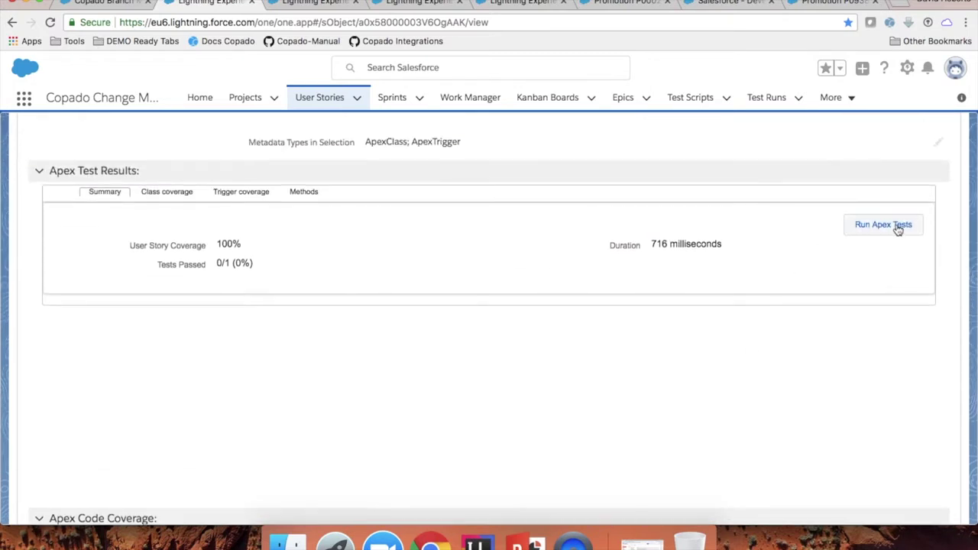
click(154, 195)
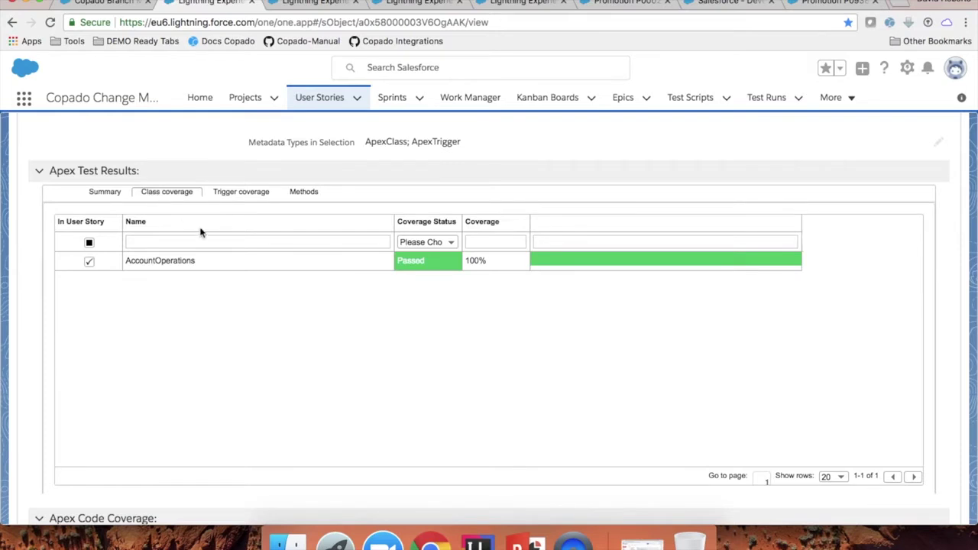
click(232, 193)
click(305, 195)
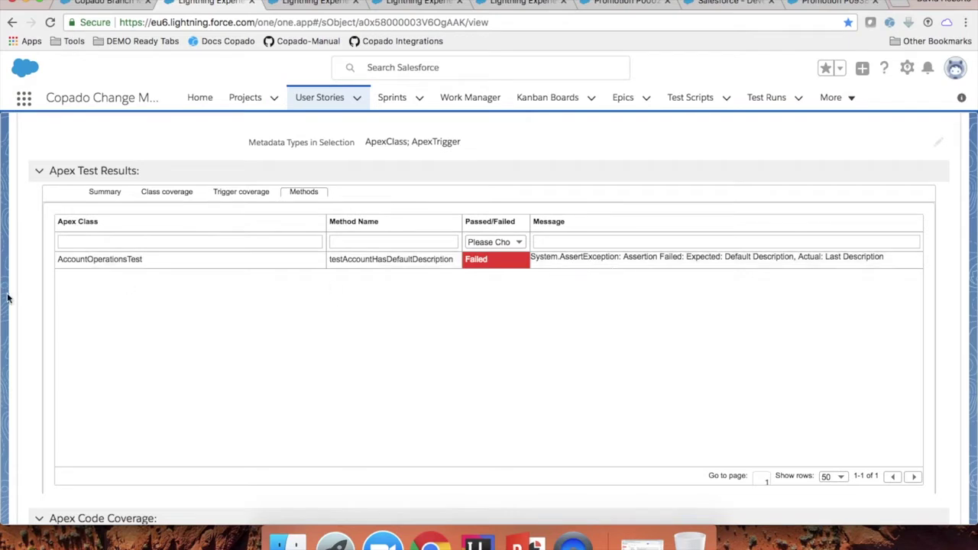
Check the Apex Code Coverage section, including the minimum coverage, actual coverage and failing methods fields
scroll(13, 371, down, 3)
drag(60, 291, 568, 336)
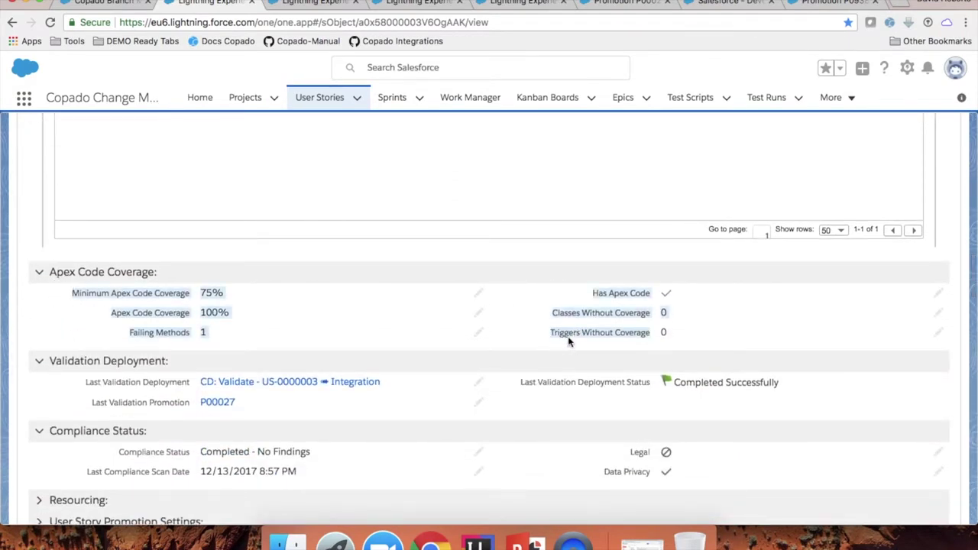
click(172, 270)
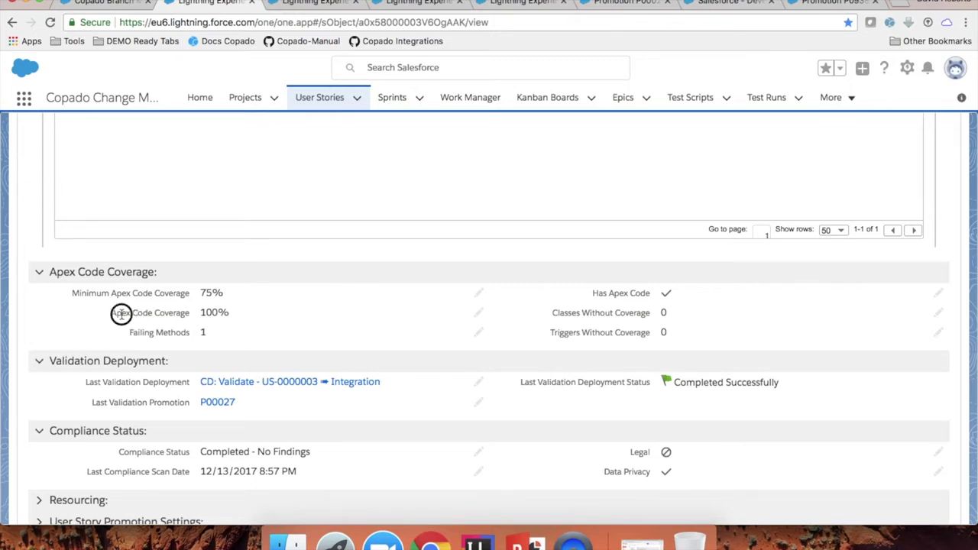
drag(120, 313, 223, 313)
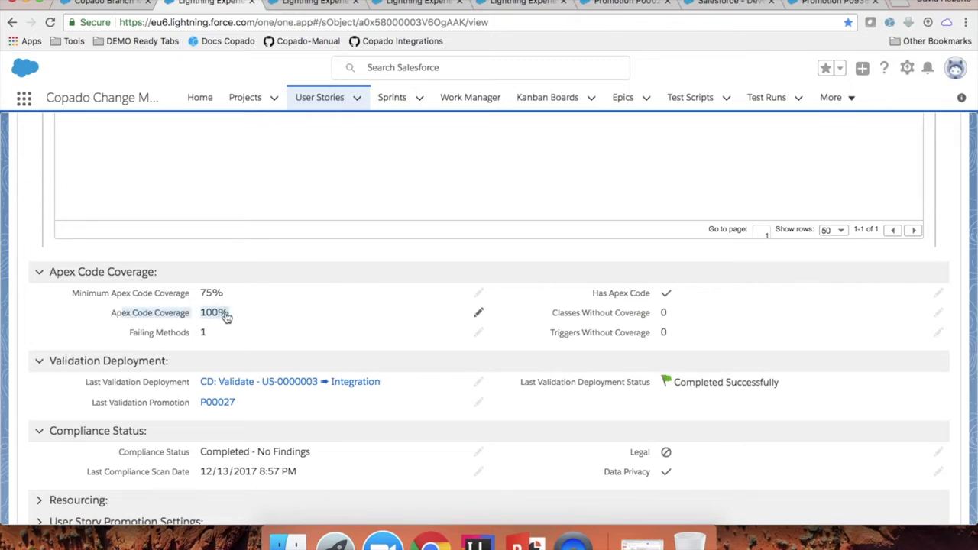
triple_click(151, 332)
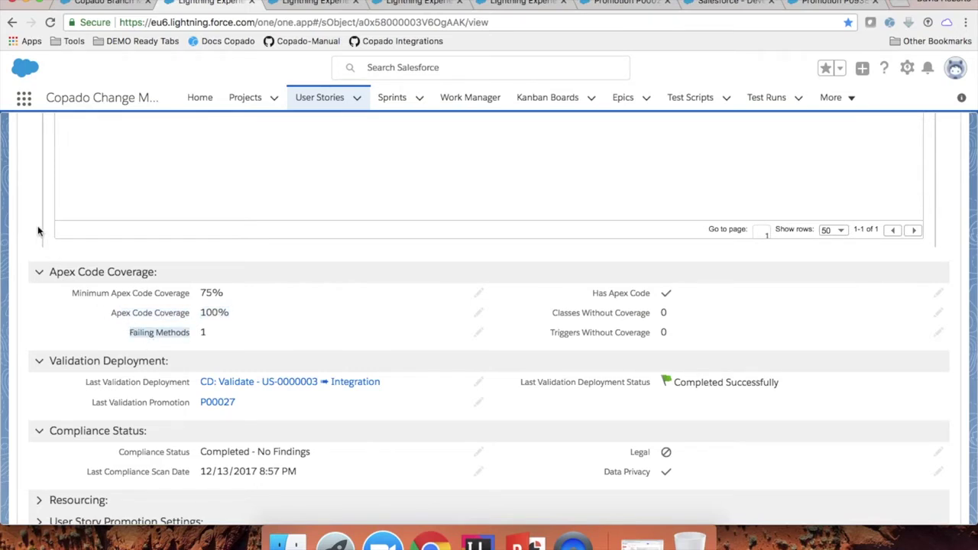
Locate the user story's Validate action and check the last validation deployment, its promotion and its status
scroll(37, 231, up, 15)
scroll(37, 231, down, 1)
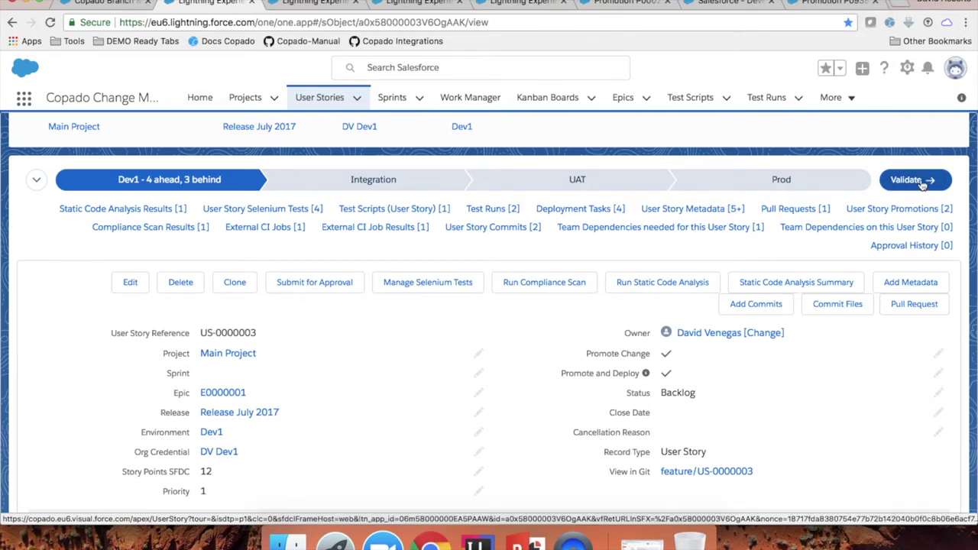
scroll(375, 418, down, 10)
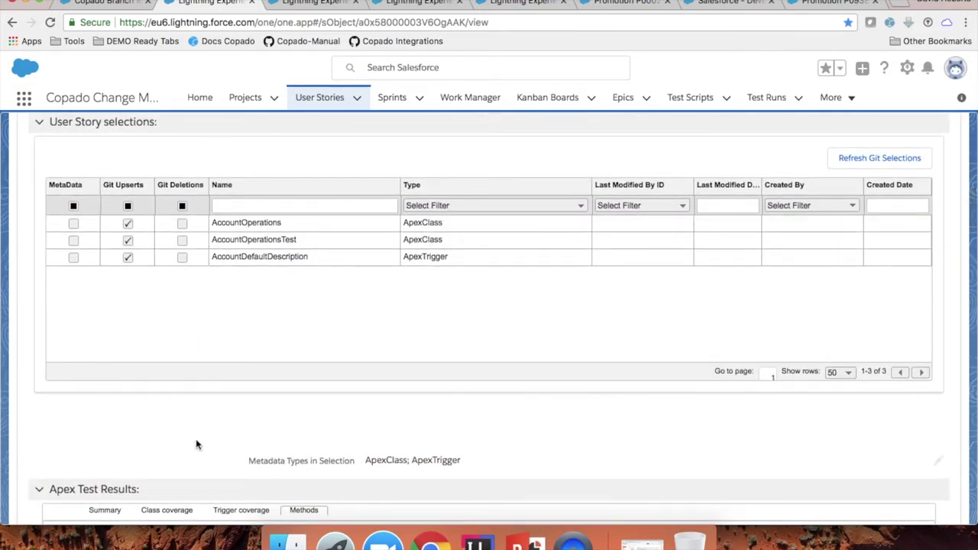
scroll(196, 443, down, 10)
scroll(196, 439, down, 3)
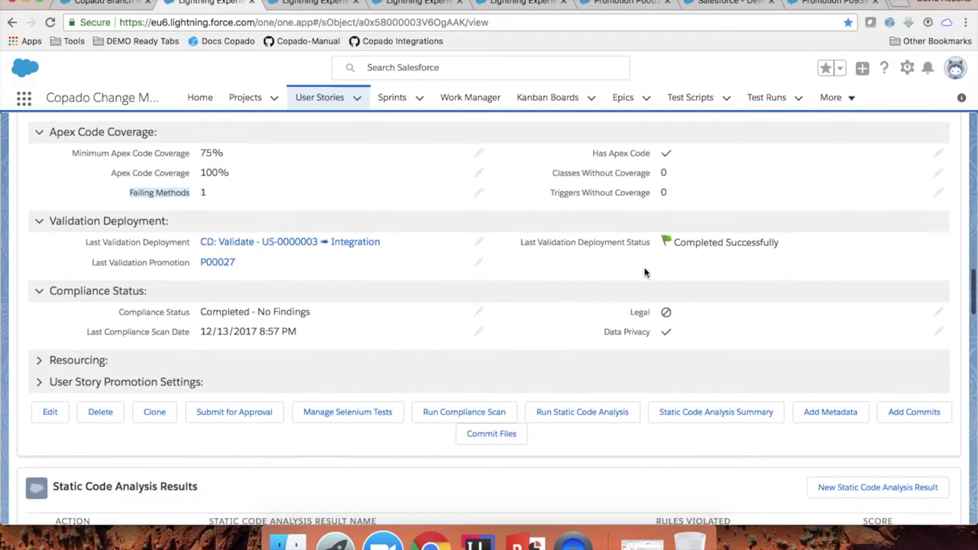
double_click(206, 260)
drag(206, 260, 190, 253)
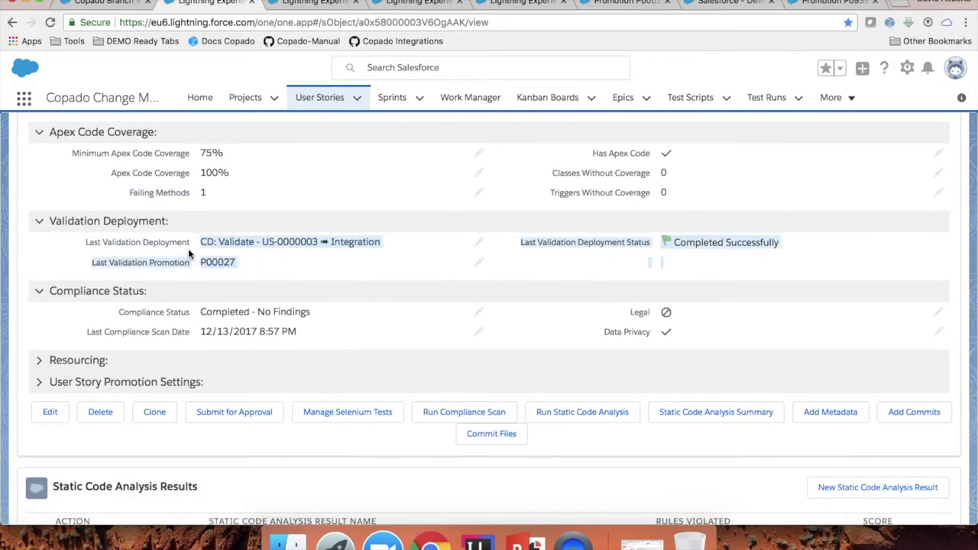
click(578, 276)
drag(675, 243, 788, 245)
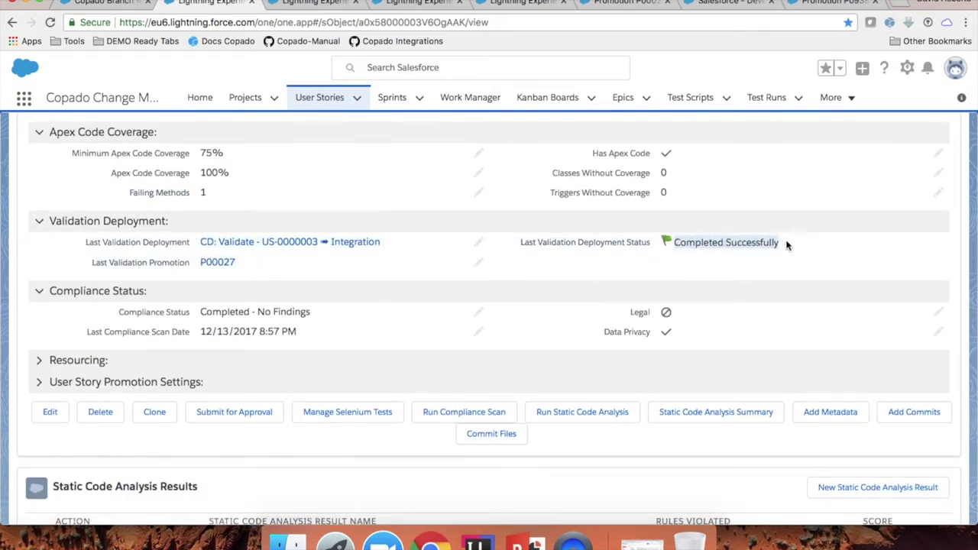
click(728, 264)
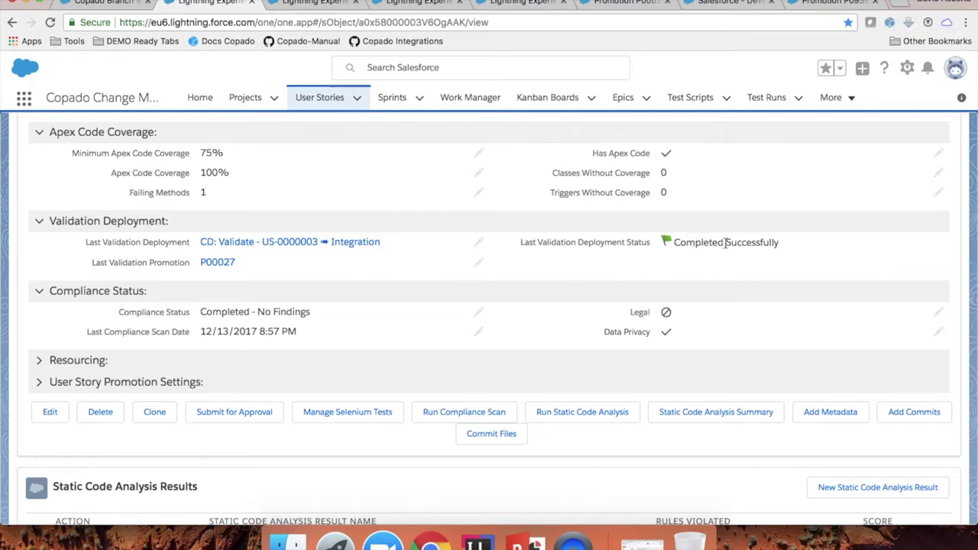
triple_click(725, 242)
click(726, 242)
drag(668, 244, 795, 246)
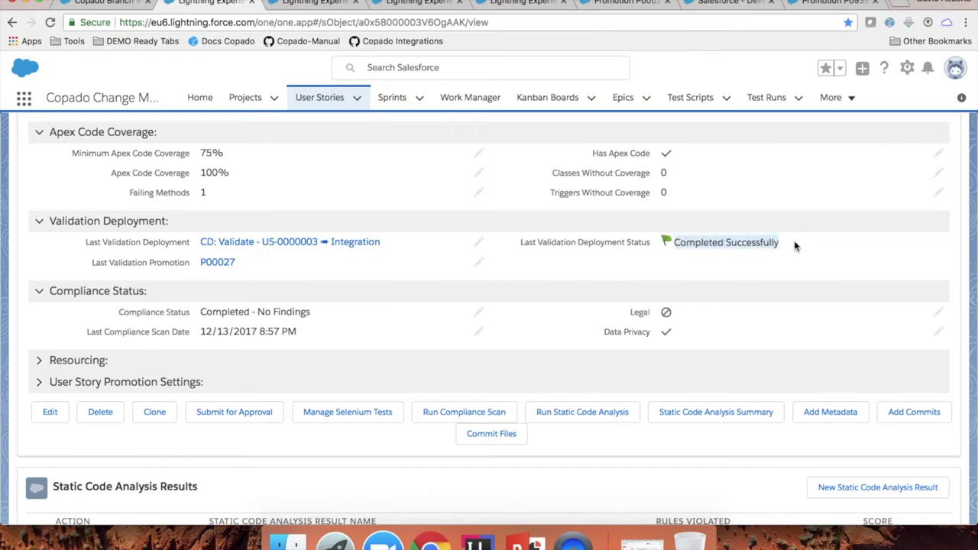
click(754, 244)
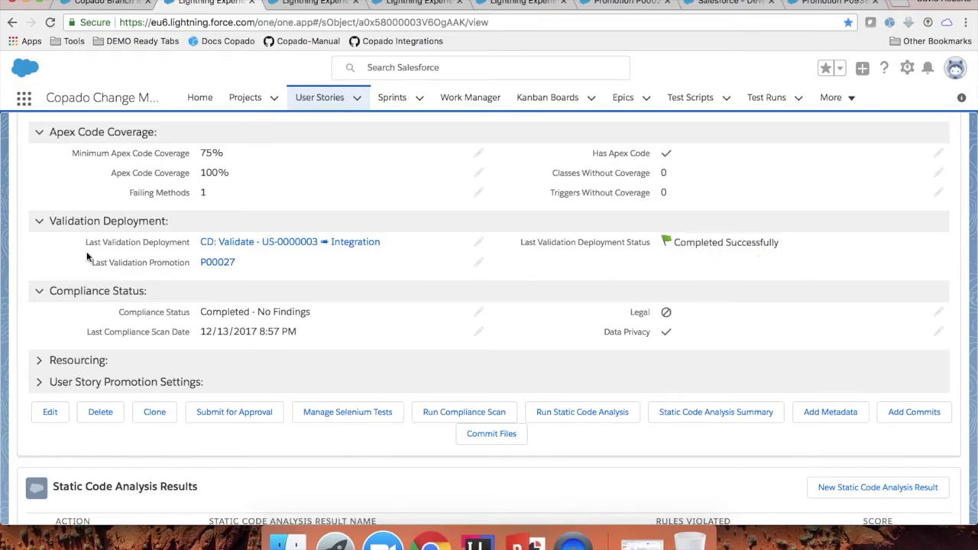
Check the Promote and Deploy setting on user story US-0000003
scroll(21, 282, up, 15)
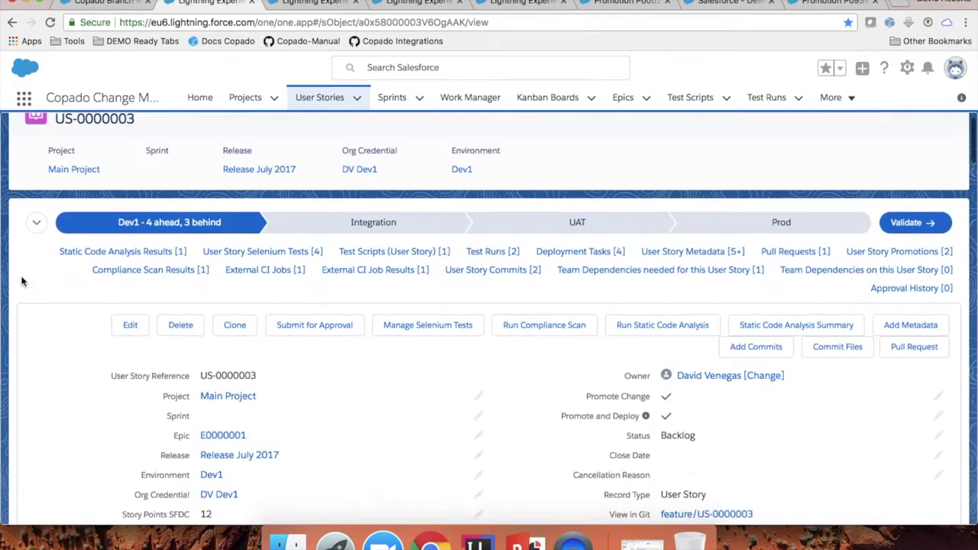
scroll(22, 281, down, 2)
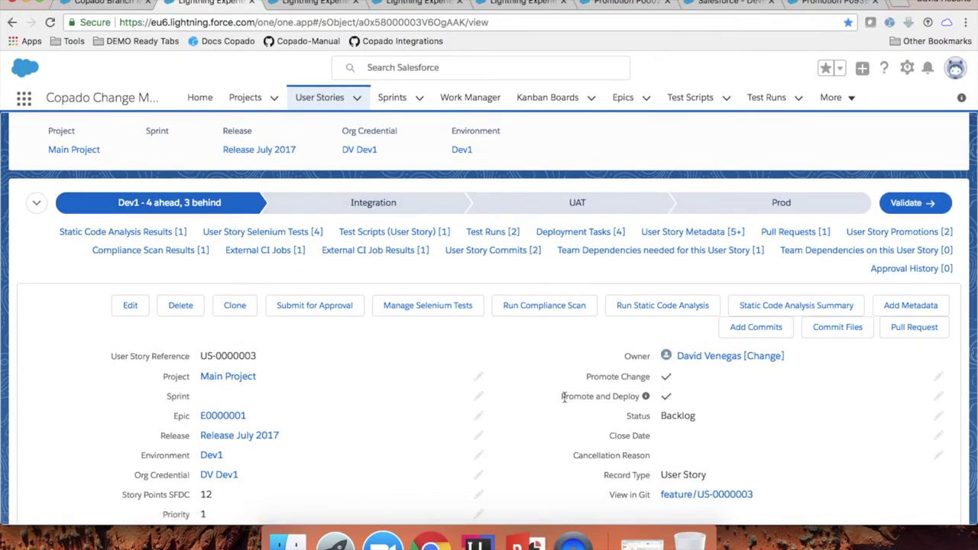
drag(564, 396, 683, 398)
click(694, 403)
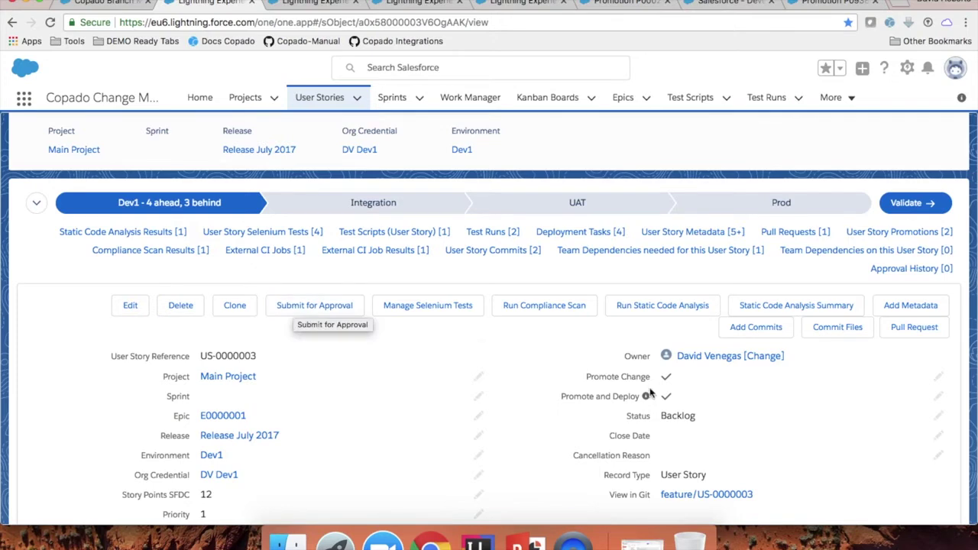
triple_click(563, 397)
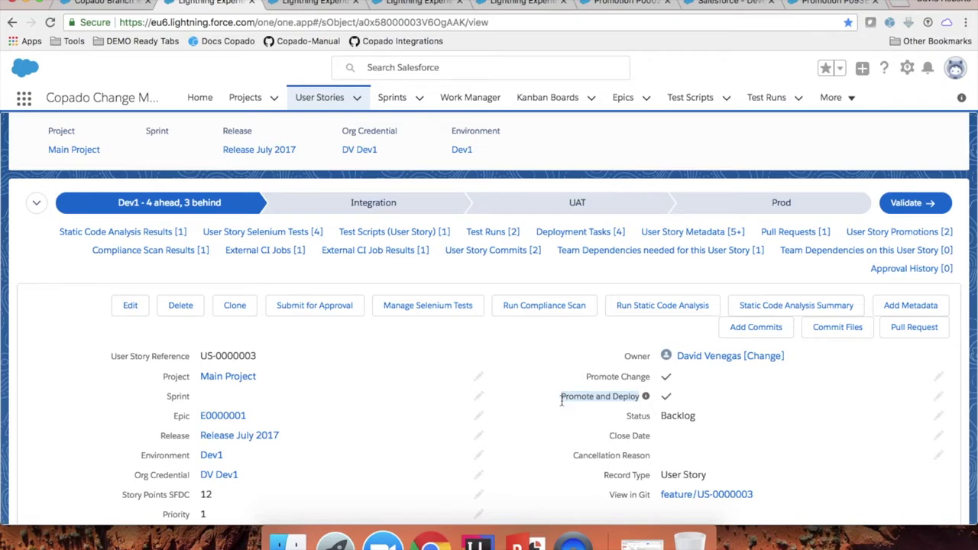
click(404, 268)
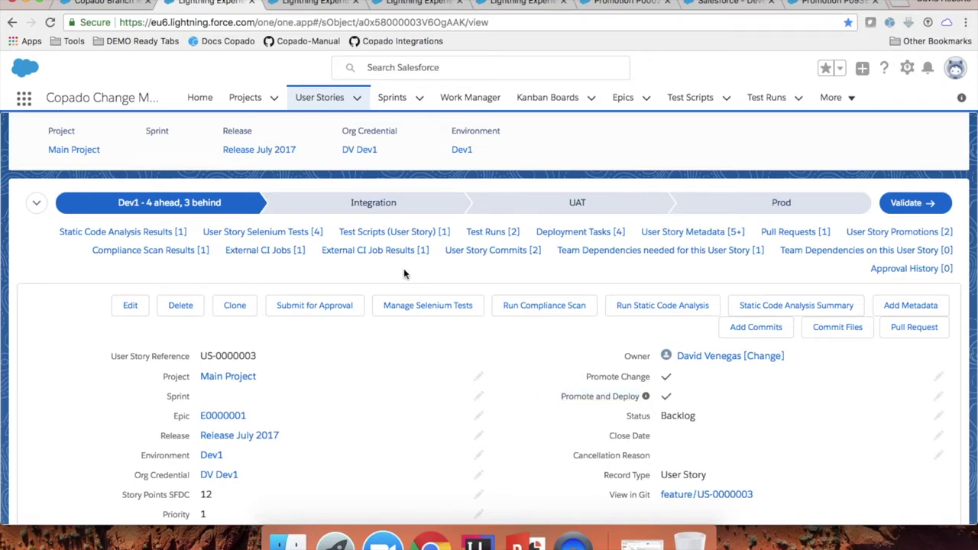
In the branch pipeline, create and deploy a back promotion from Integration to Dev3 with all of Main Project's user stories behind
click(138, 5)
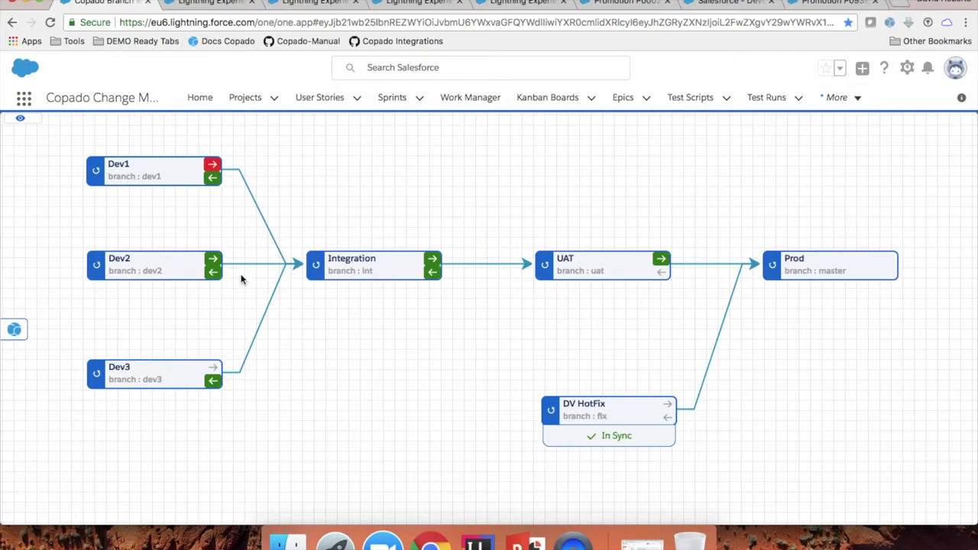
click(214, 382)
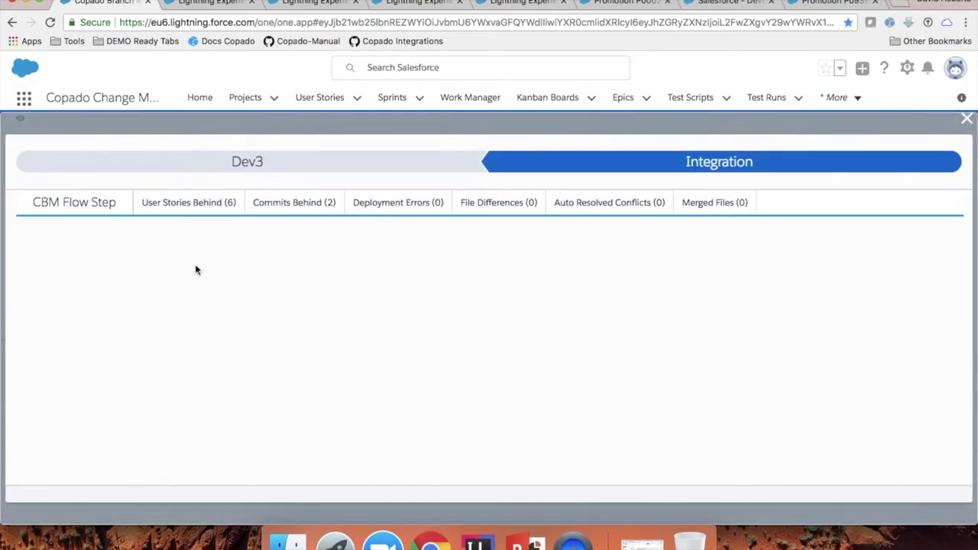
click(188, 206)
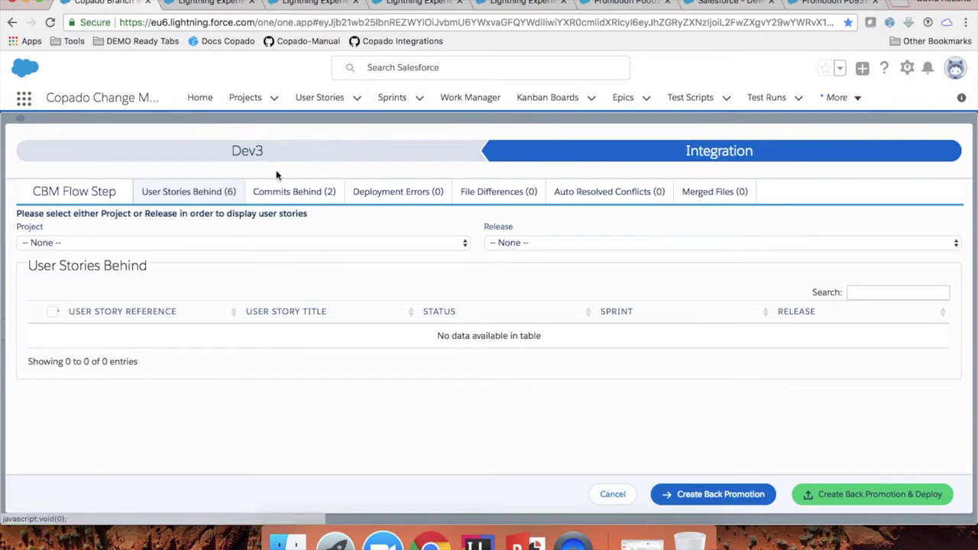
click(163, 243)
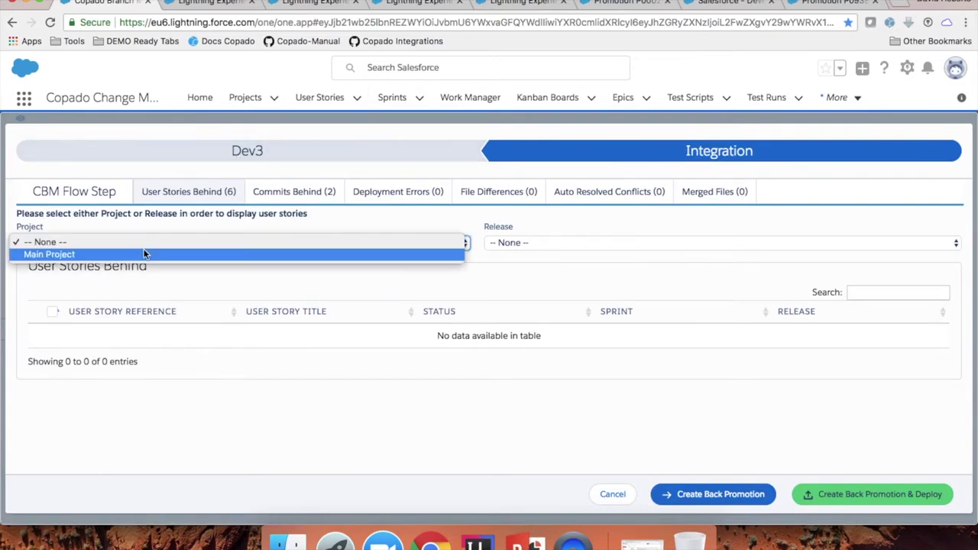
click(145, 253)
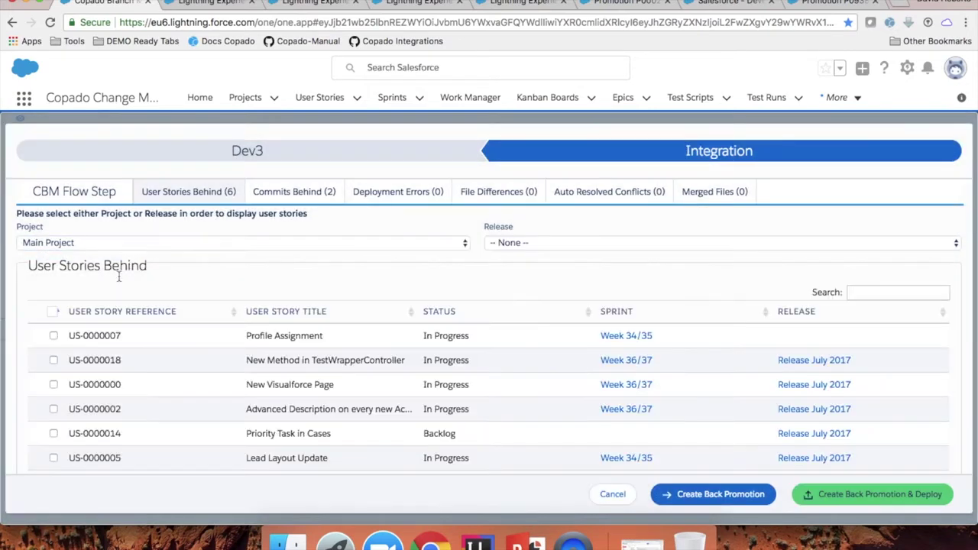
click(52, 311)
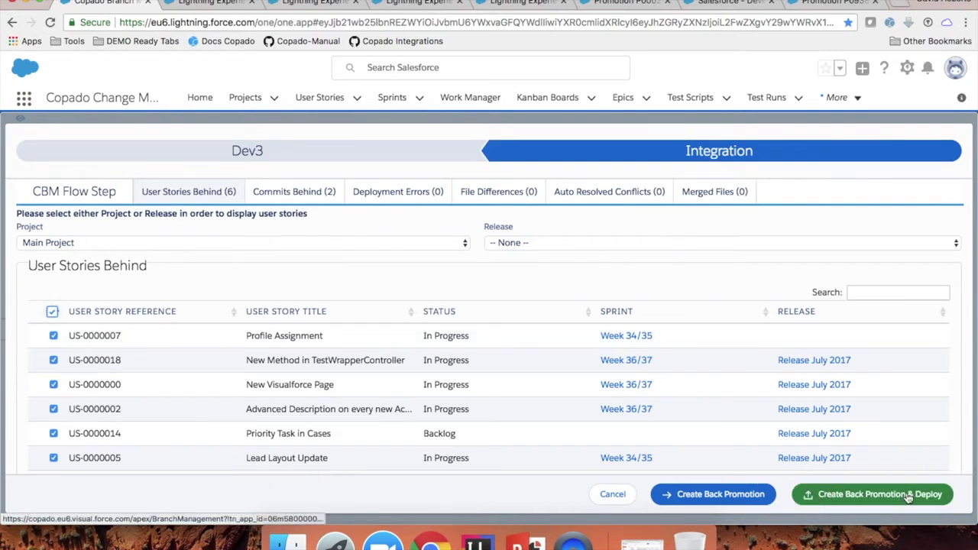
click(878, 493)
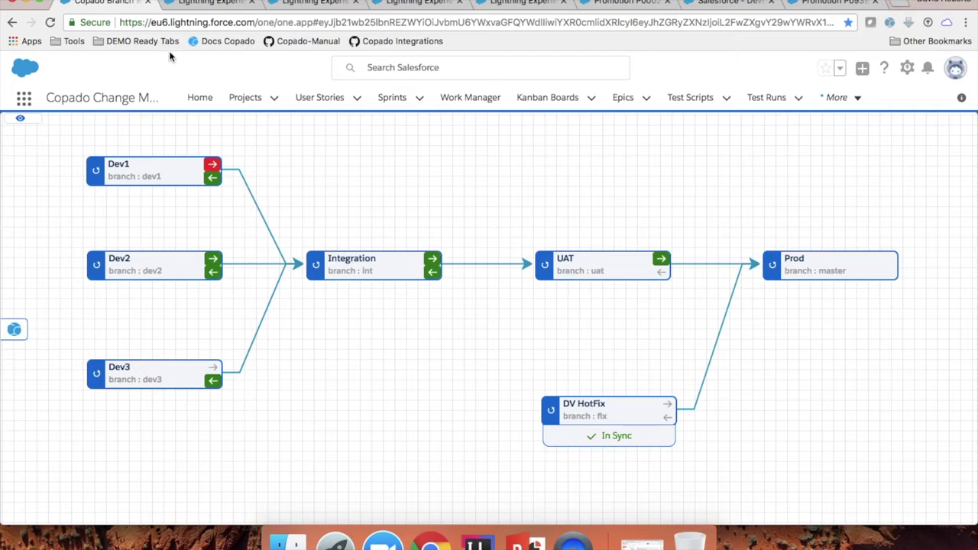
Open the user story's feature branch feature/US-0000003 on GitHub and look through the repository's branch list
click(205, 6)
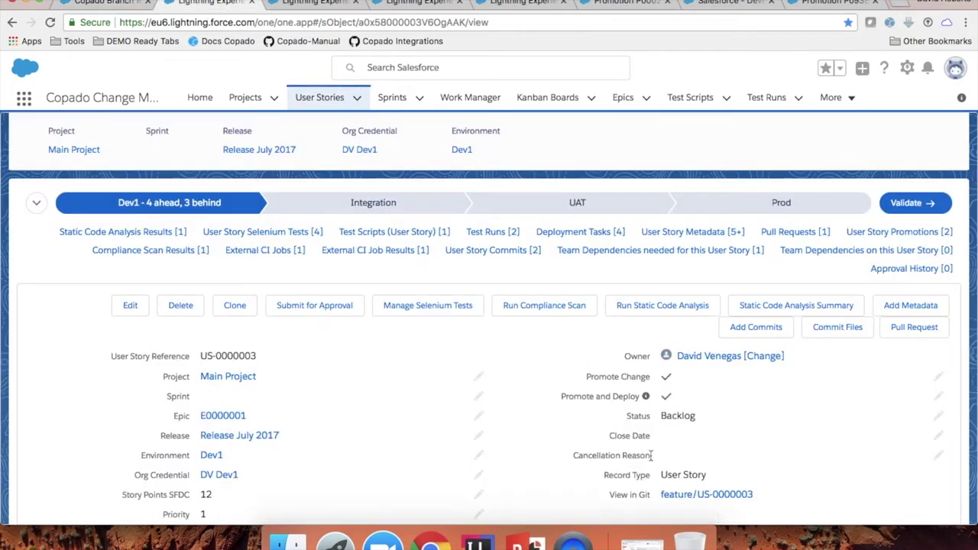
click(688, 495)
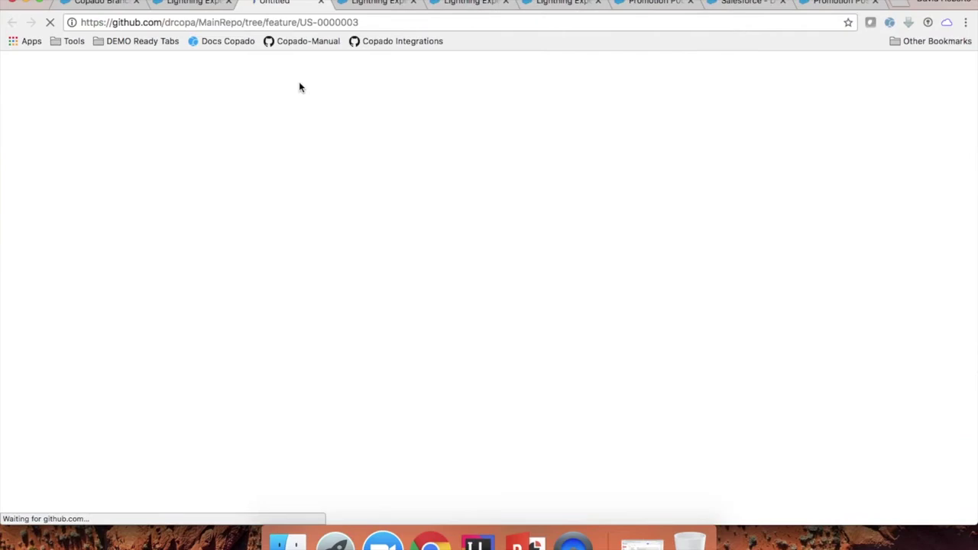
scroll(28, 349, down, 8)
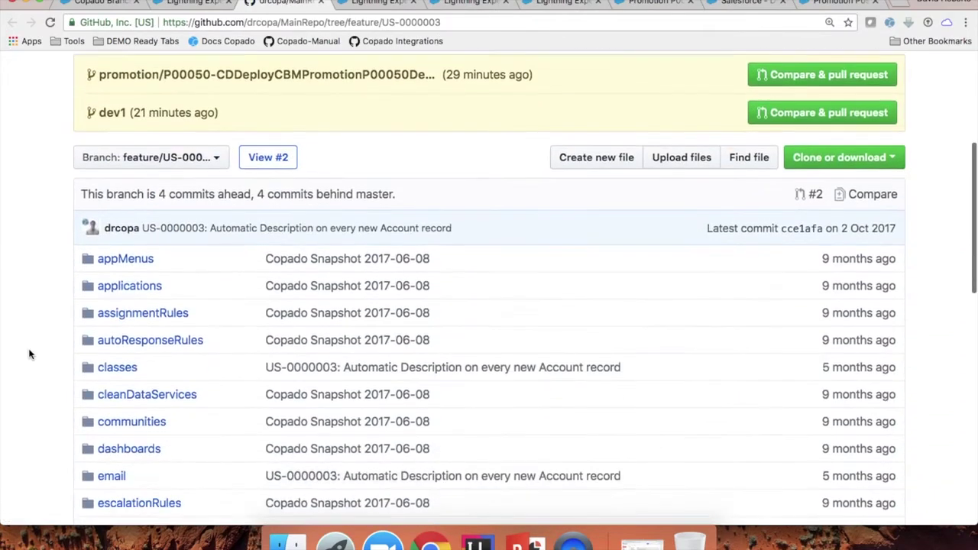
click(217, 147)
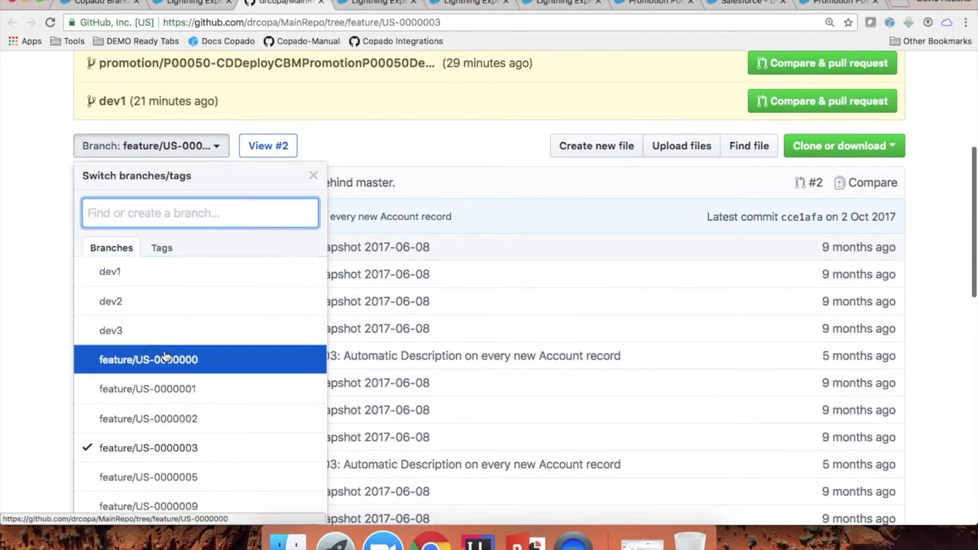
scroll(137, 405, down, 2)
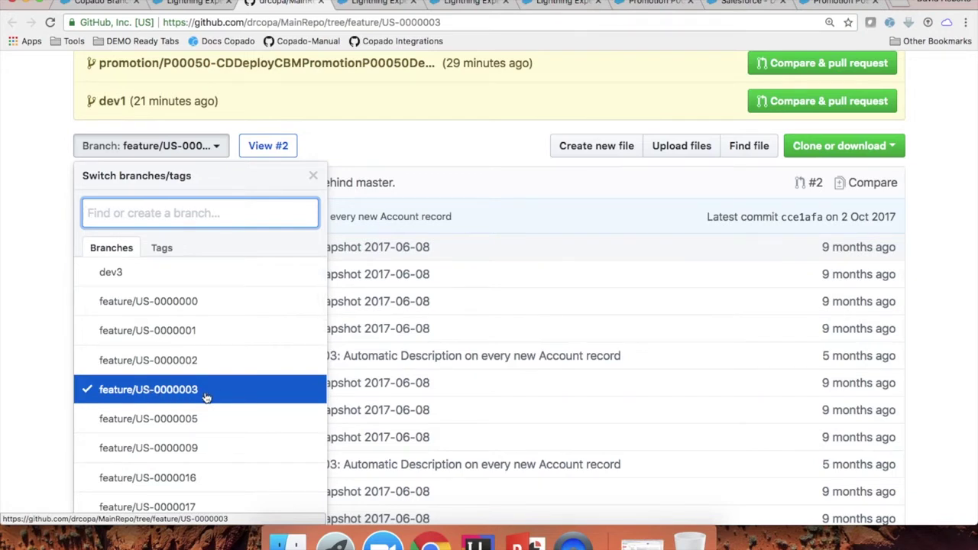
Compare the pipeline's environments with the GitHub branch list, including the environment, feature, master and promotion branches
click(192, 4)
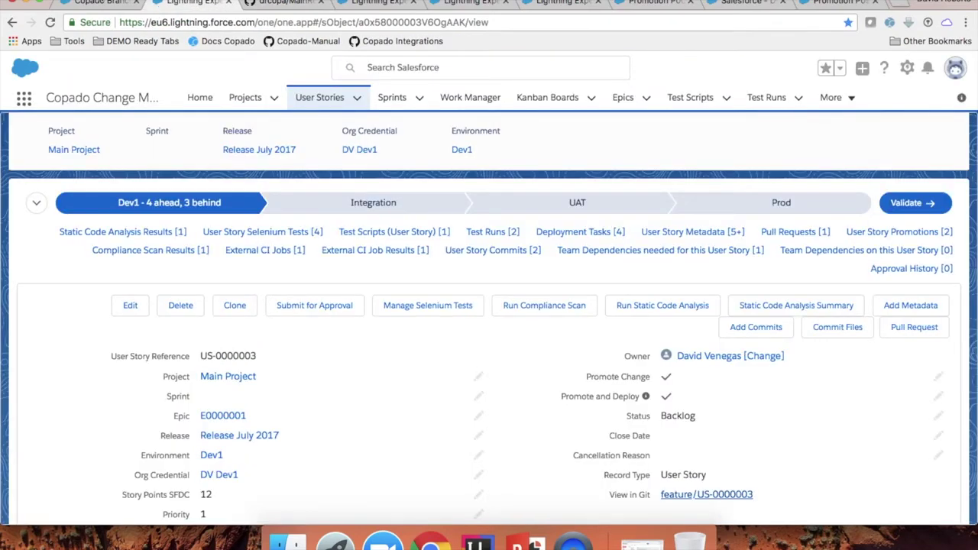
click(99, 4)
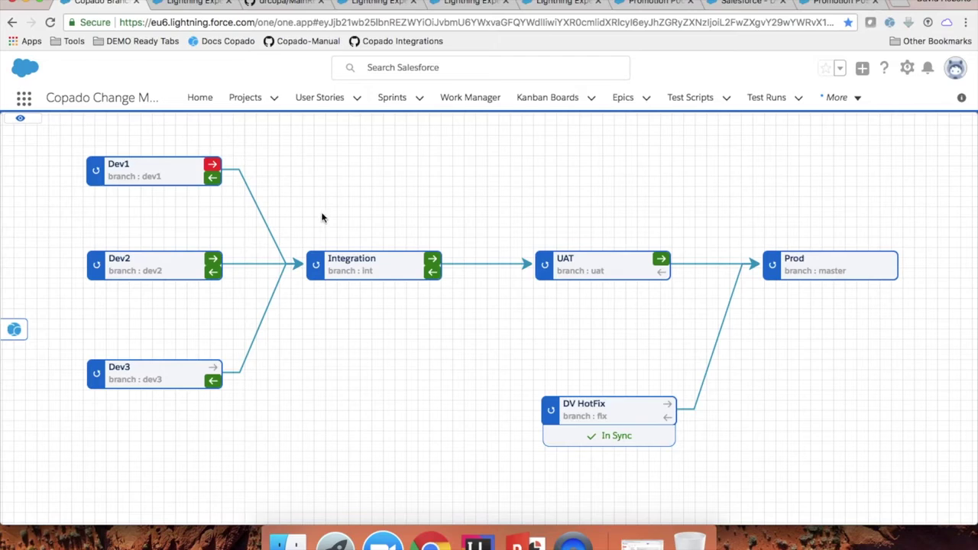
click(257, 6)
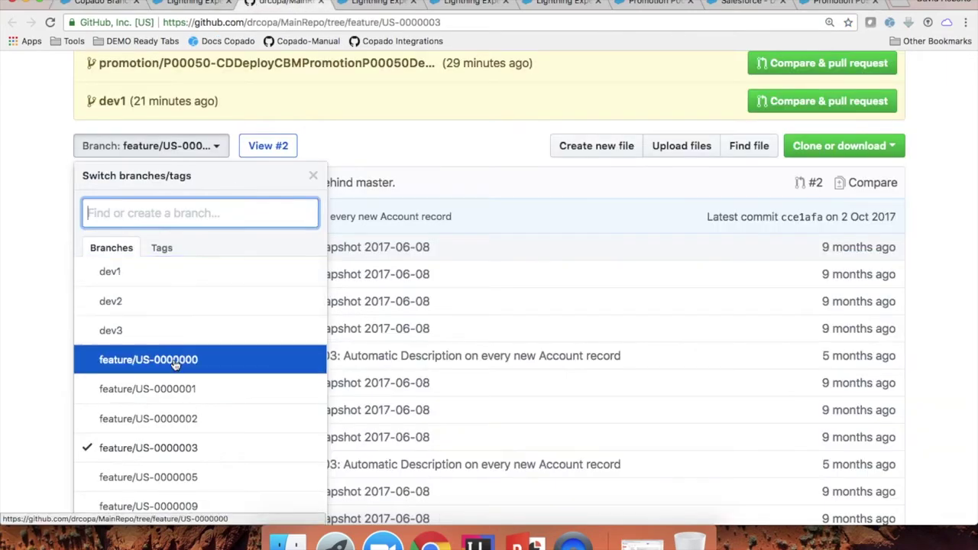
scroll(175, 363, down, 6)
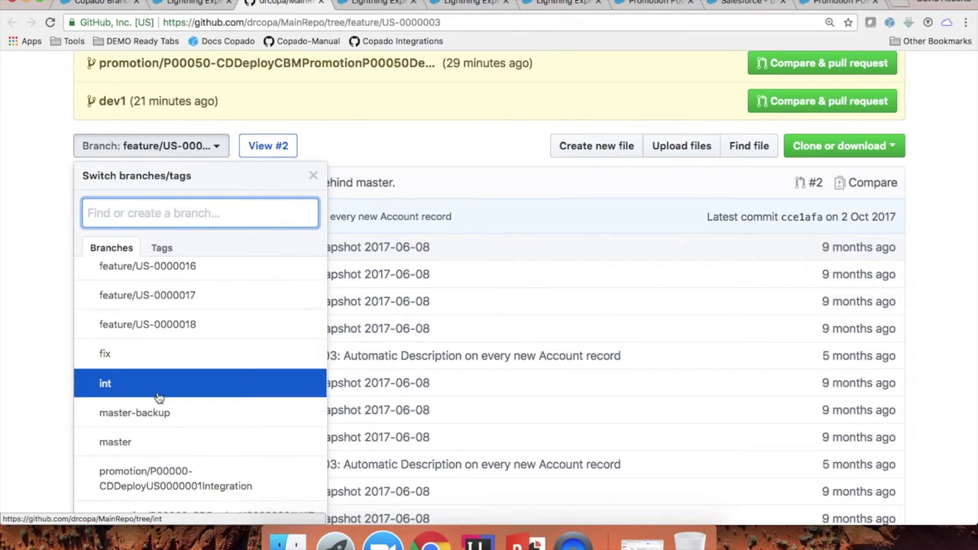
scroll(182, 416, down, 2)
scroll(181, 418, down, 2)
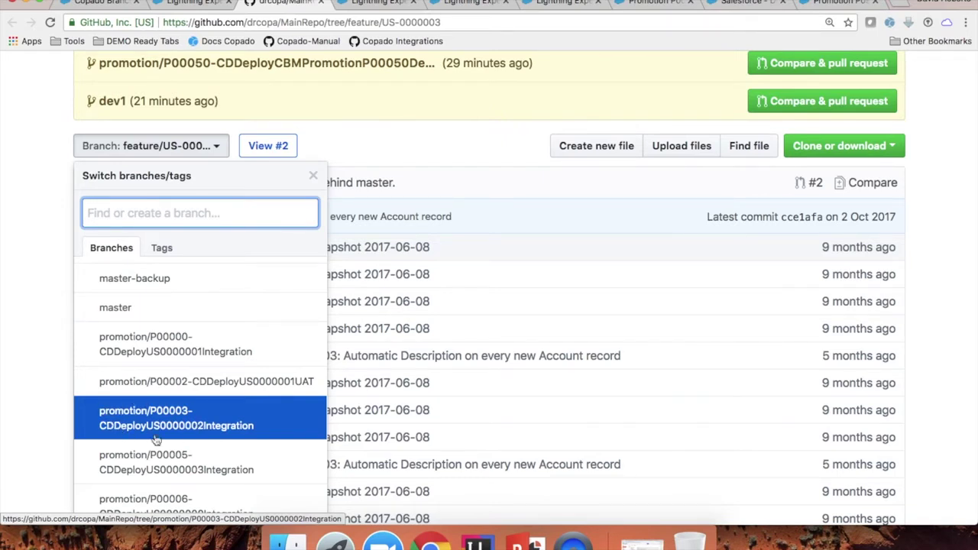
Locate the feature/US-0000003 branch in the list and review the matching user story's Git metadata selections
scroll(145, 361, up, 5)
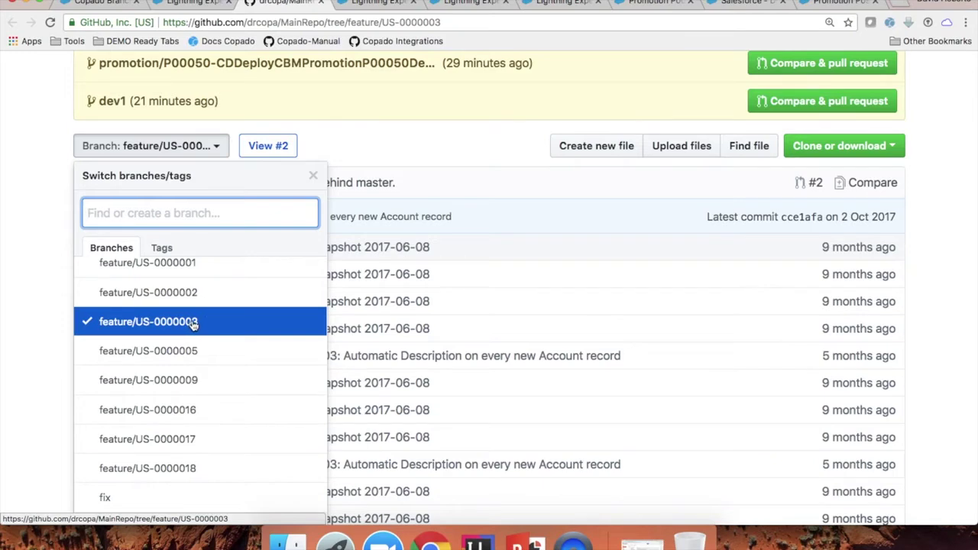
click(201, 6)
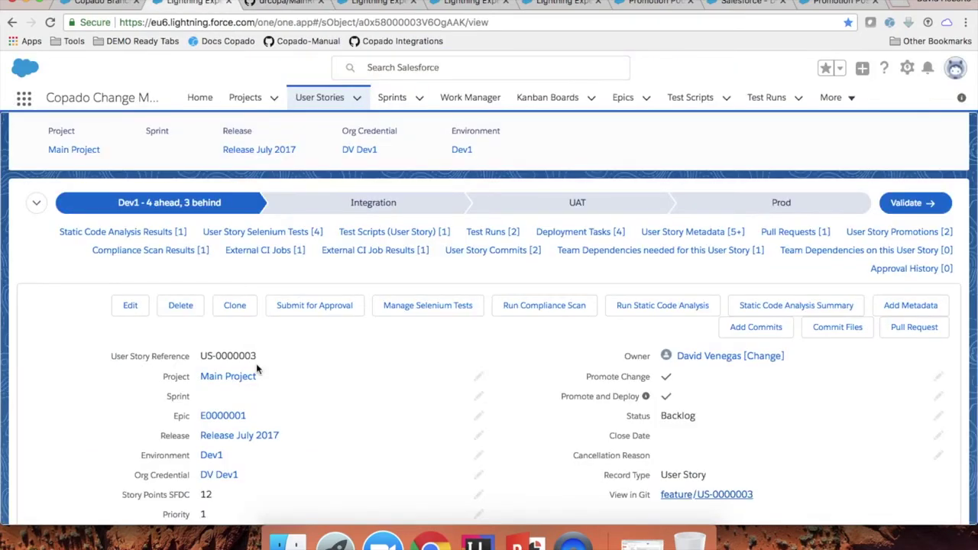
scroll(256, 363, down, 10)
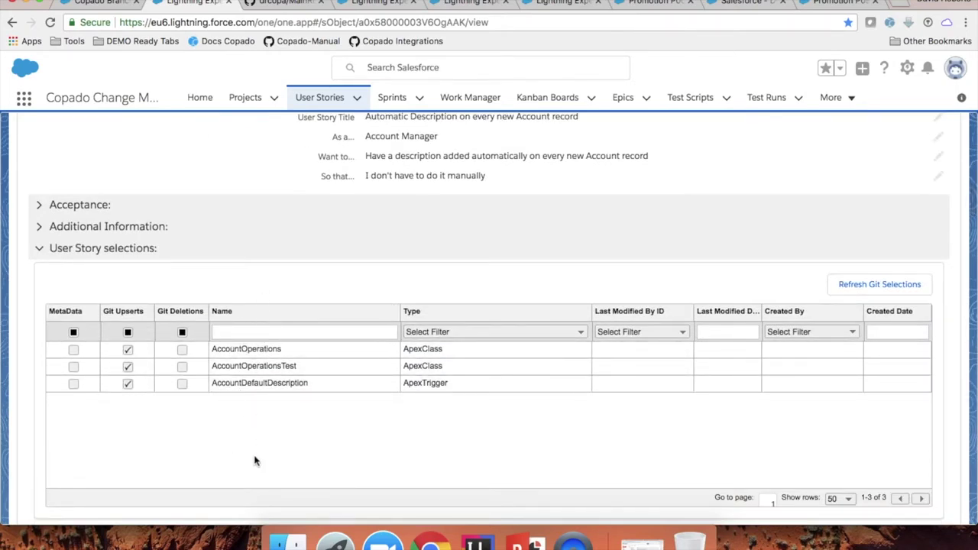
Open the file differences for promoting Dev1 to Integration and compare objects/Opportunity.object between dev1 and int, focusing on the Classic__c field
click(112, 4)
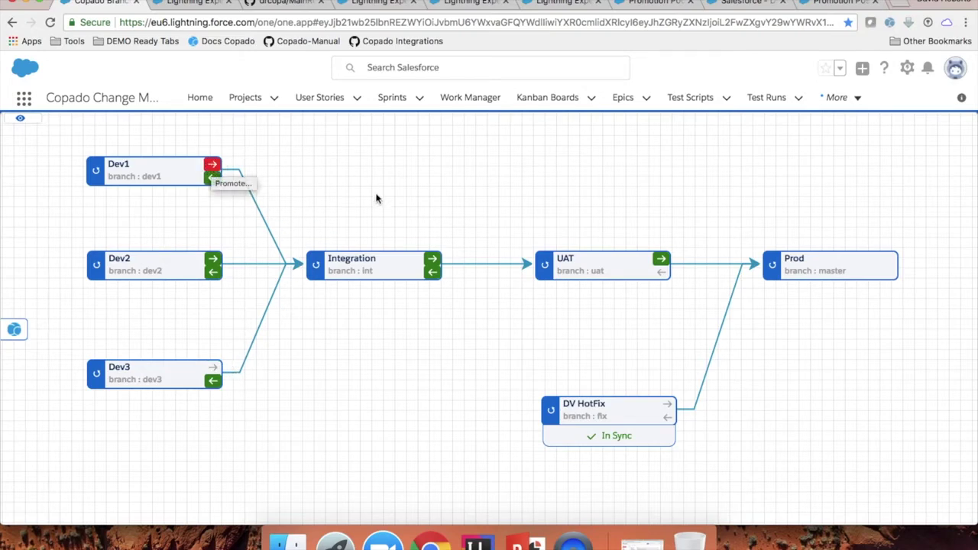
click(210, 165)
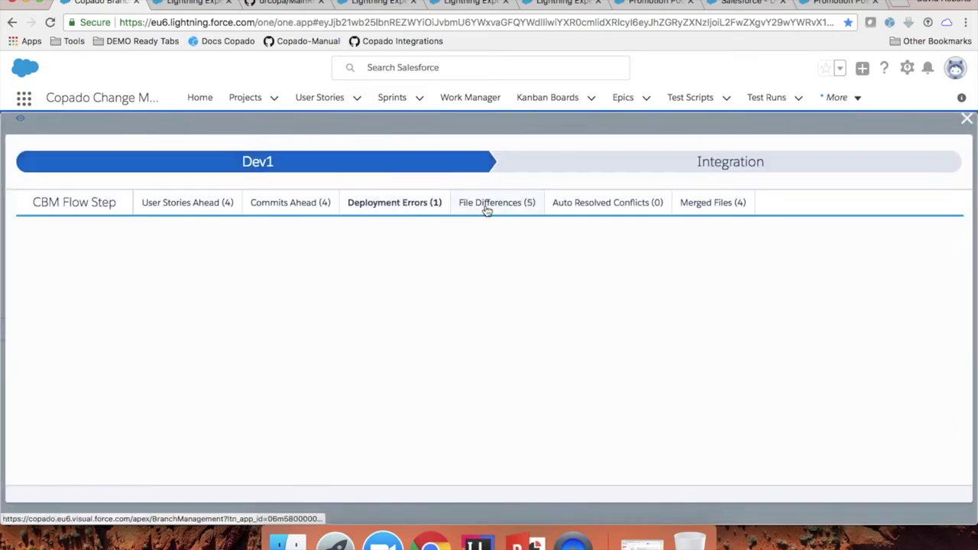
click(485, 209)
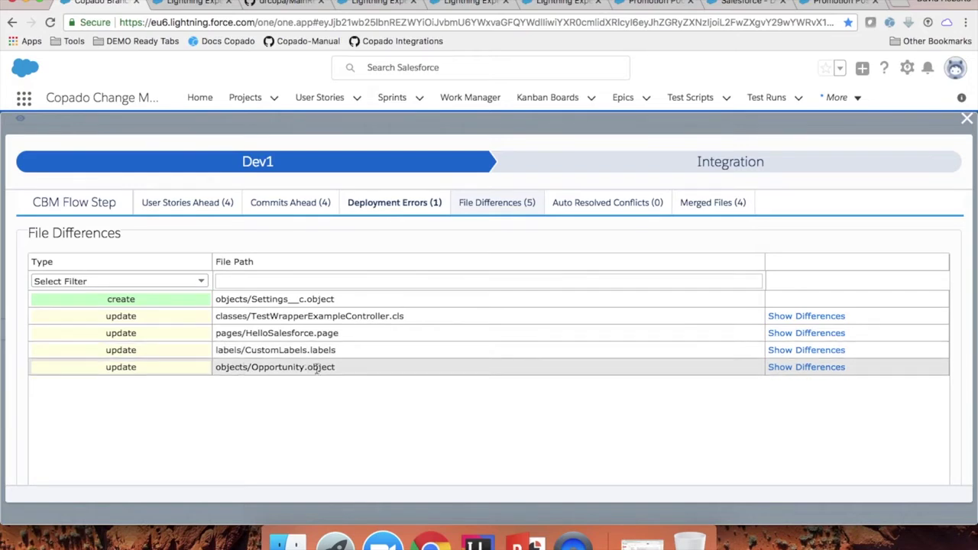
click(774, 370)
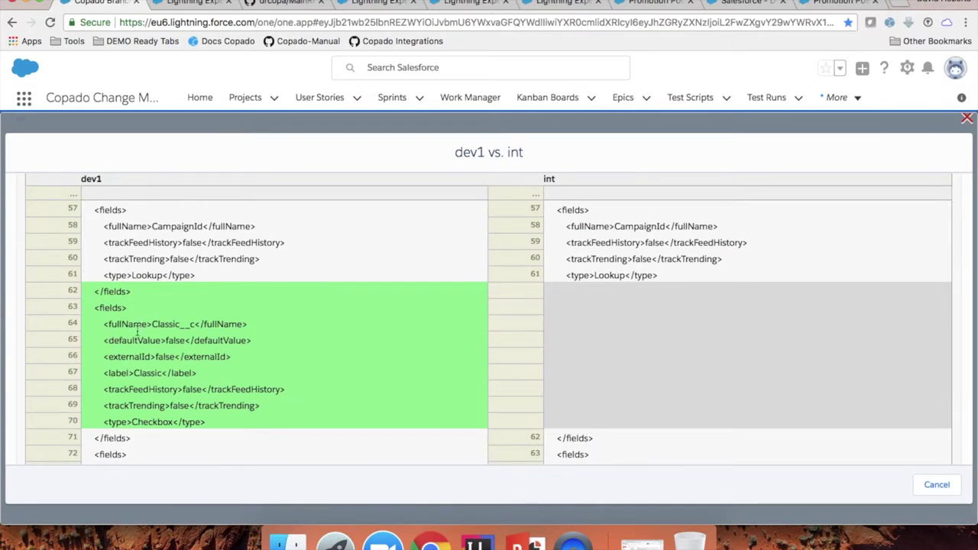
drag(106, 324, 296, 331)
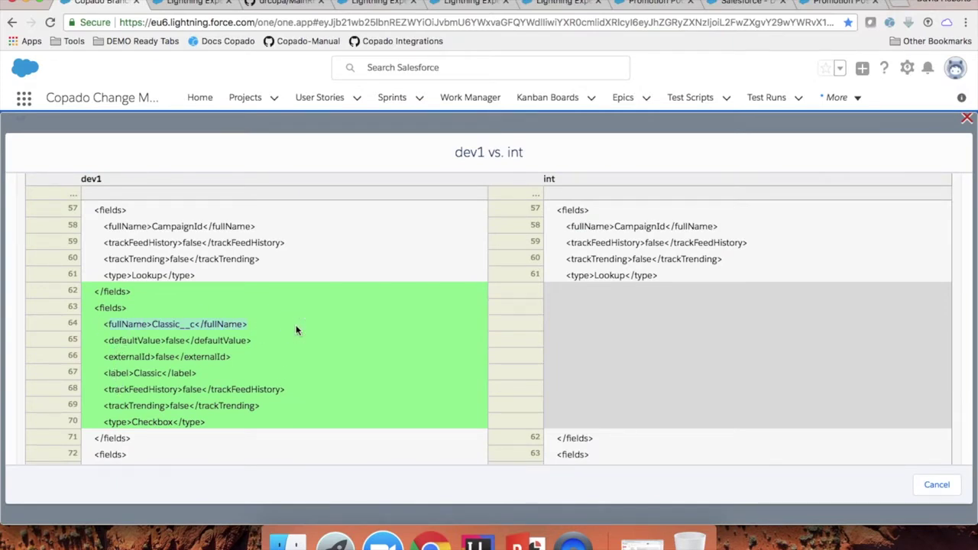
click(966, 119)
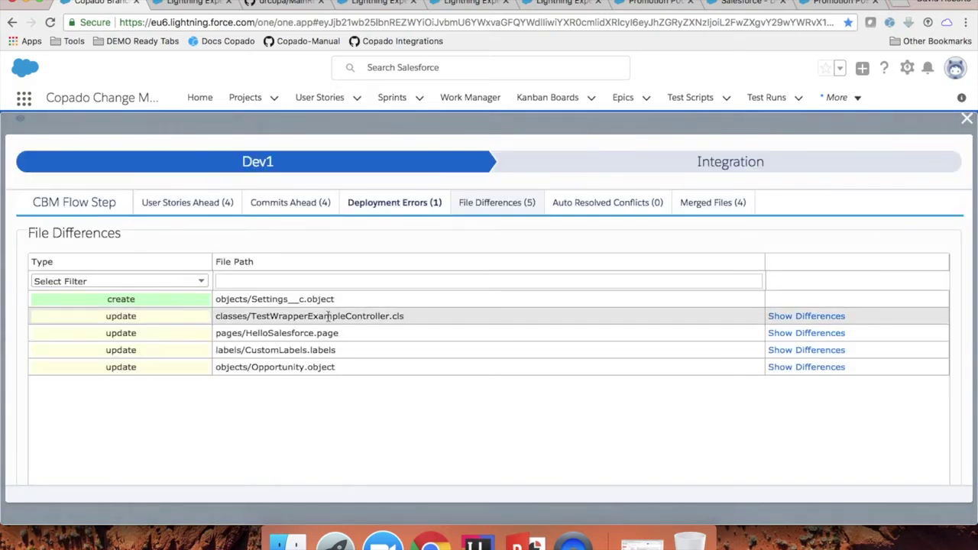
Compare classes/TestWrapperExampleController.cls between dev1 and int, checking the differing billing address lines, and close the comparison
click(811, 317)
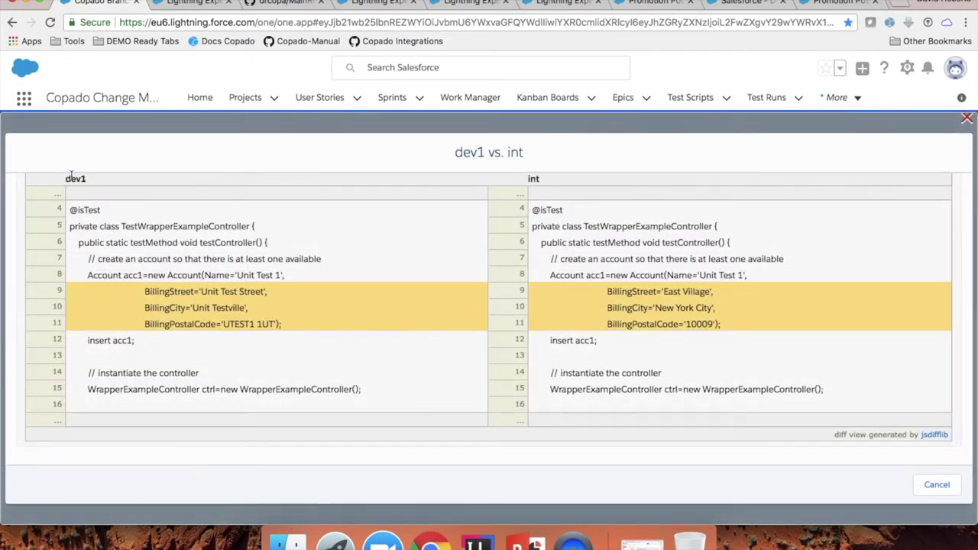
drag(201, 292, 275, 295)
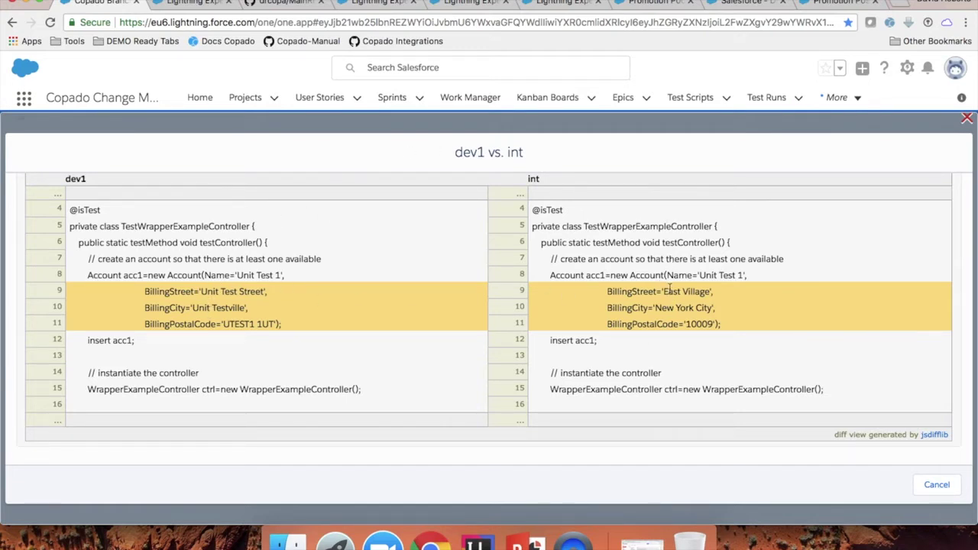
drag(202, 292, 274, 293)
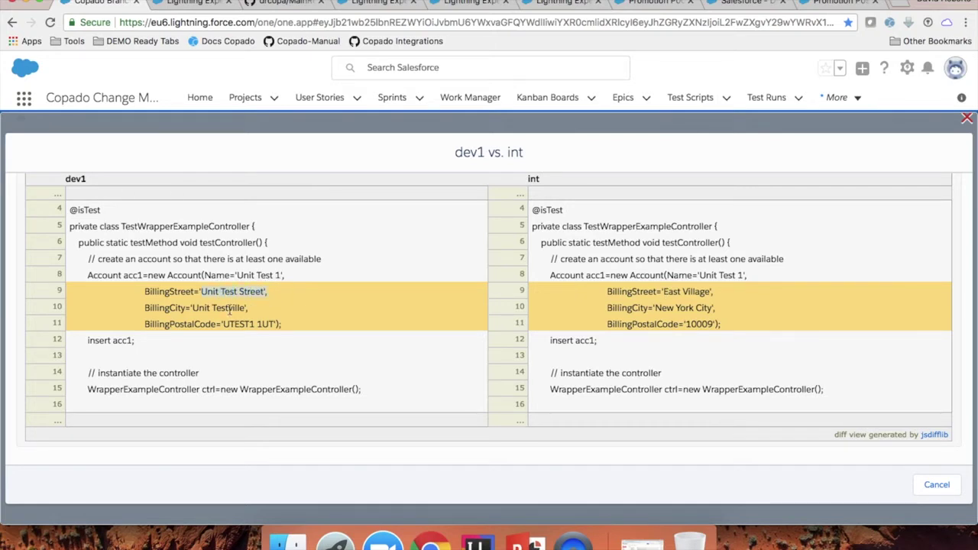
click(967, 120)
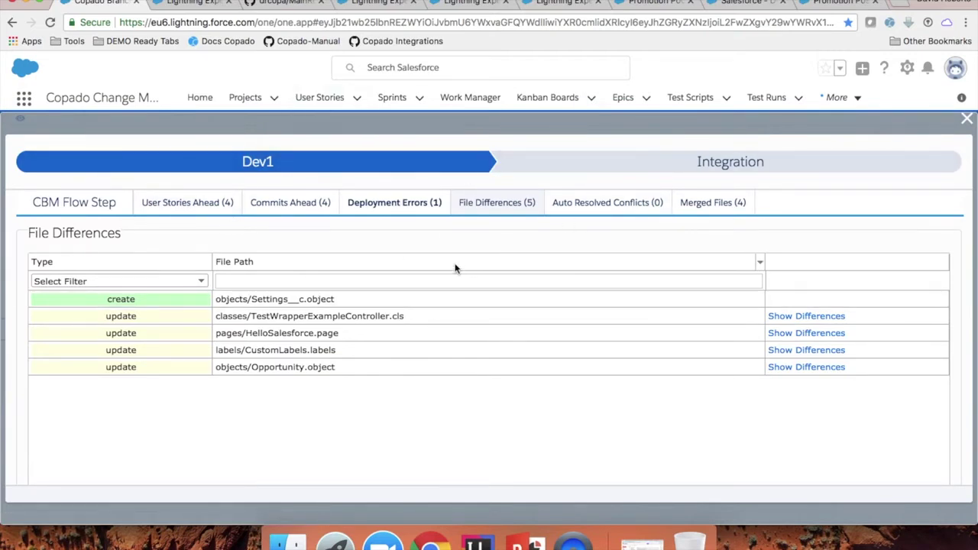
Open the pull request comparison of feature/US-0000003 against int, review the changed AccountOperations class files, and close the comparison
click(193, 6)
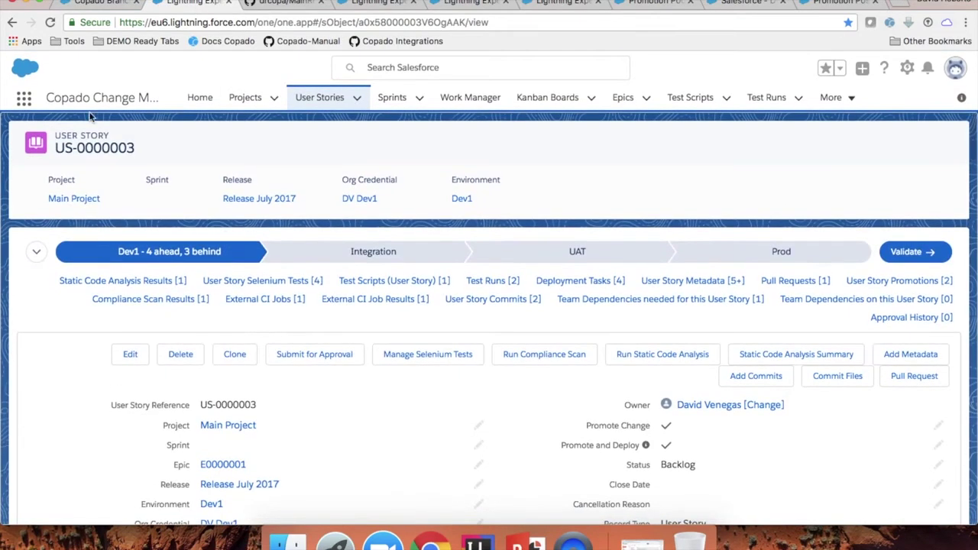
click(909, 377)
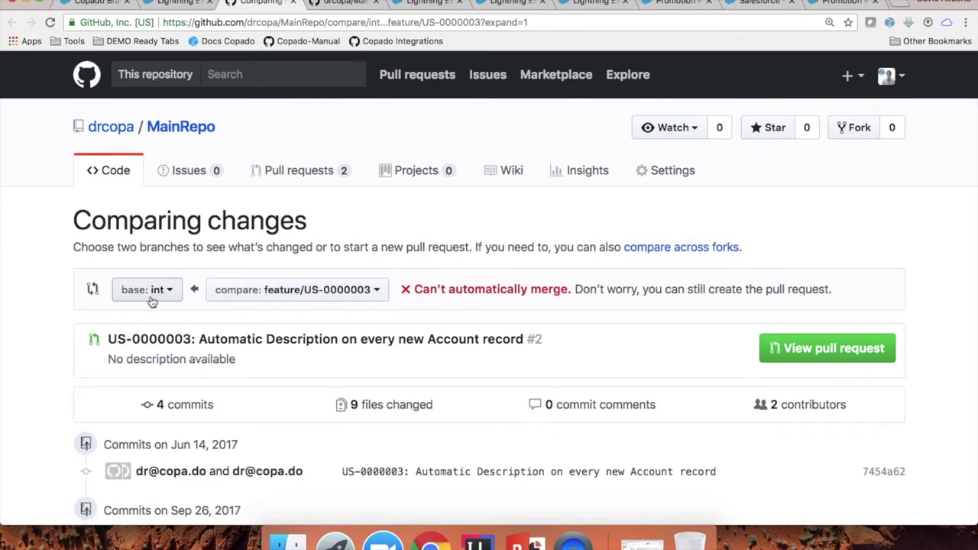
scroll(64, 381, down, 10)
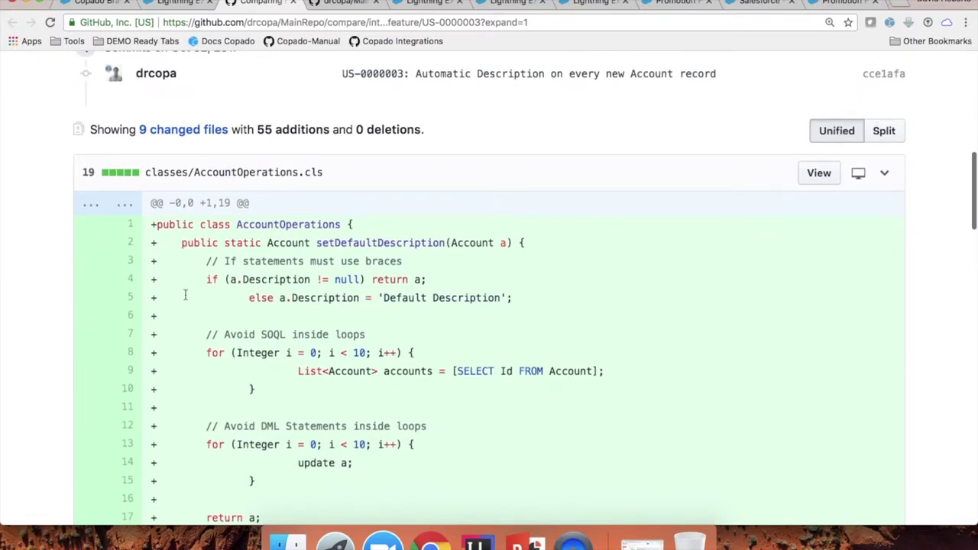
scroll(194, 307, down, 10)
scroll(268, 306, down, 1)
scroll(208, 344, down, 4)
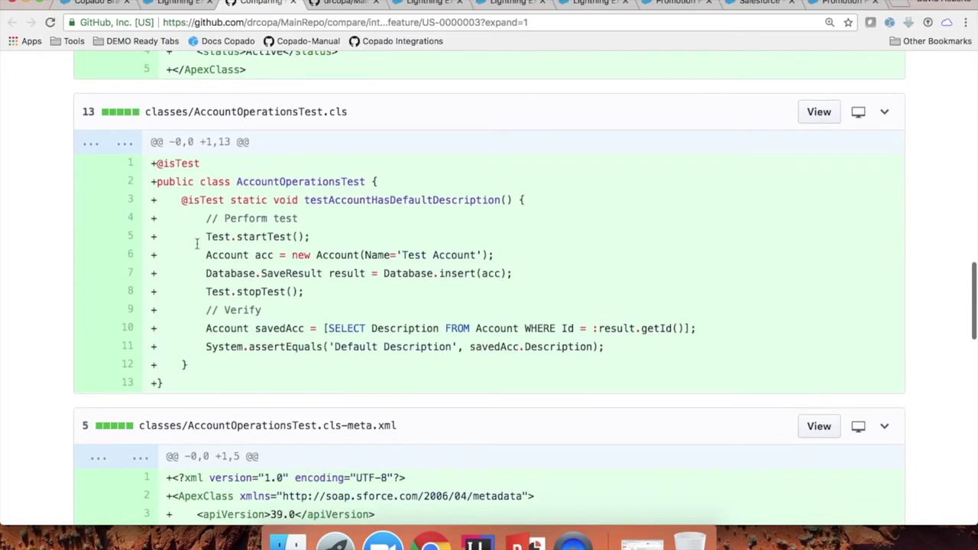
scroll(196, 243, up, 12)
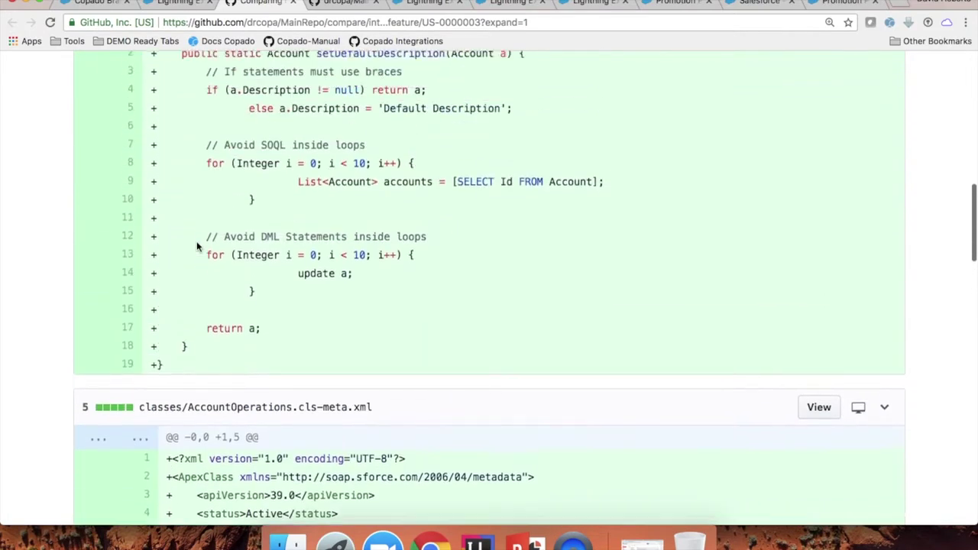
scroll(196, 243, up, 1)
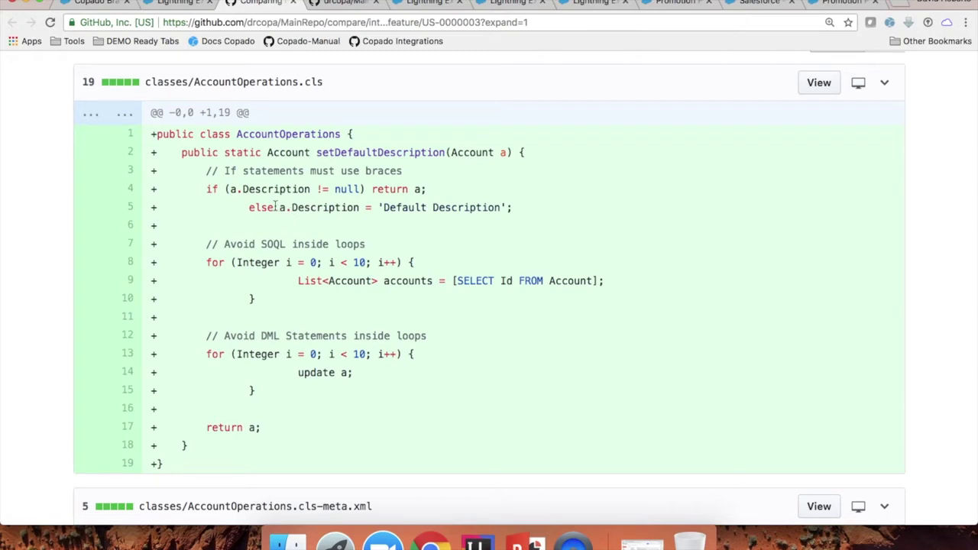
click(295, 2)
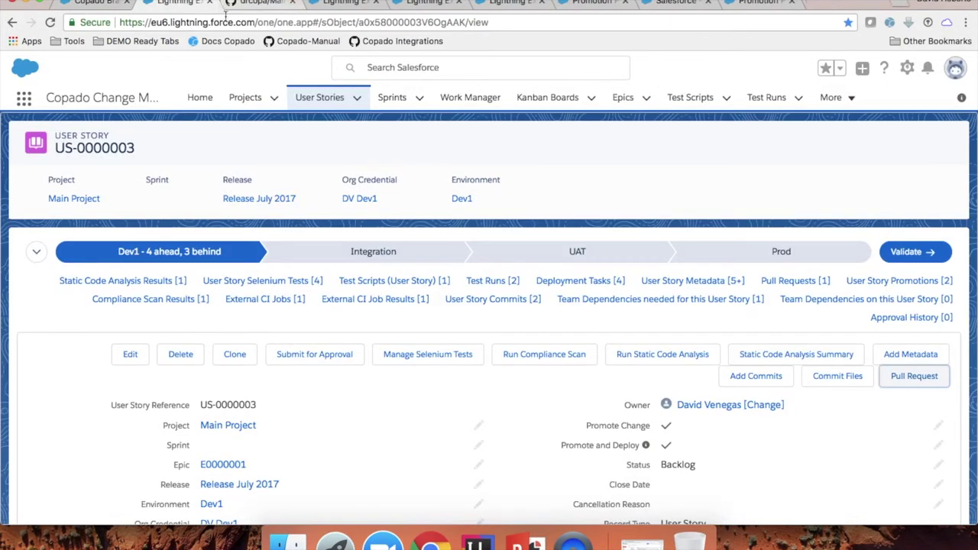
Review the US-0000003 user story's metadata list, focusing on the conflict status of ApexClass.AccountOperationsTest
scroll(32, 379, down, 5)
scroll(31, 379, down, 20)
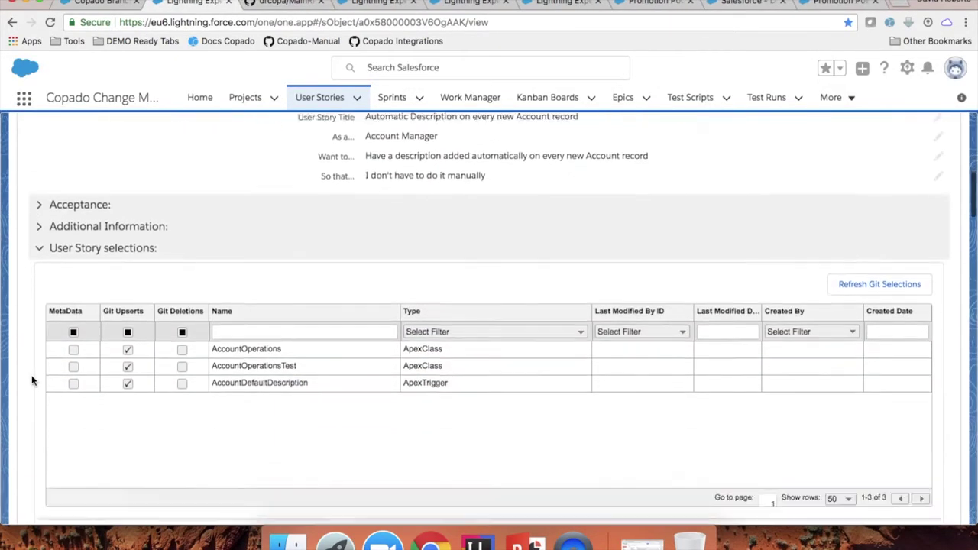
scroll(31, 379, down, 12)
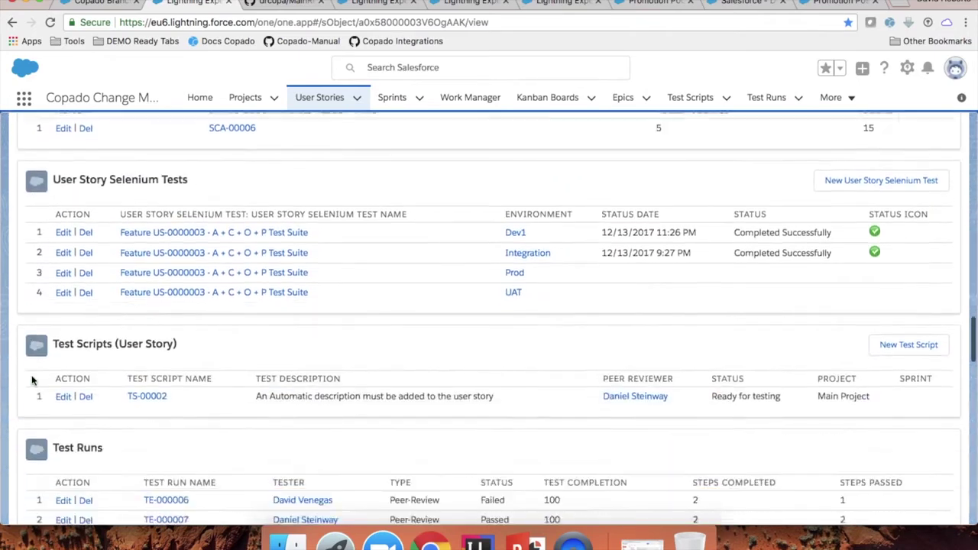
scroll(32, 379, down, 3)
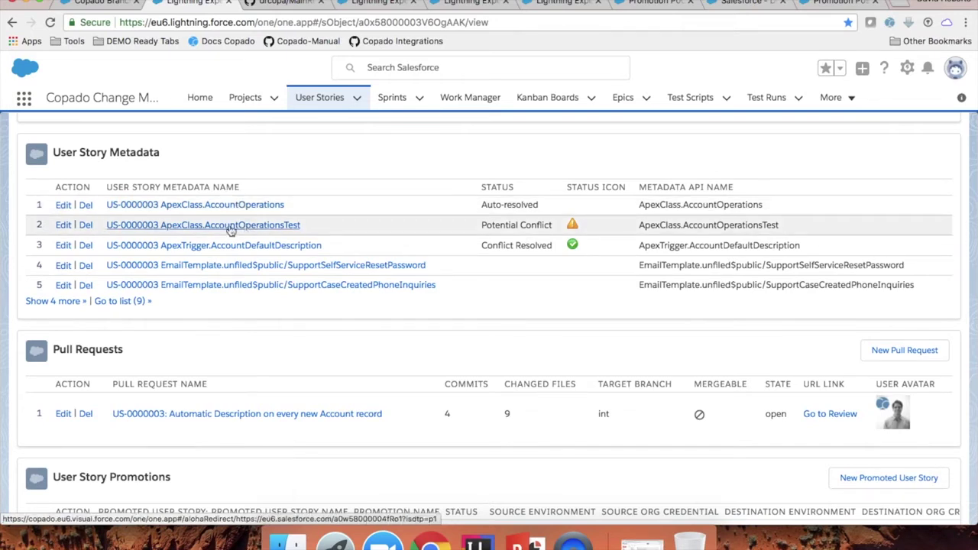
triple_click(498, 225)
click(519, 227)
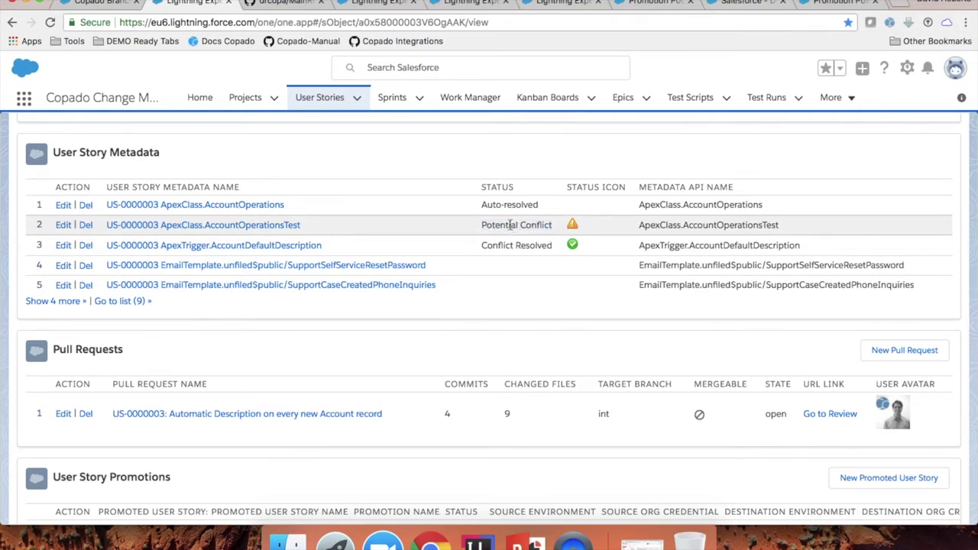
Open the ApexClass.AccountOperationsTest metadata record of US-0000003 and examine the related user stories and their environments
click(272, 227)
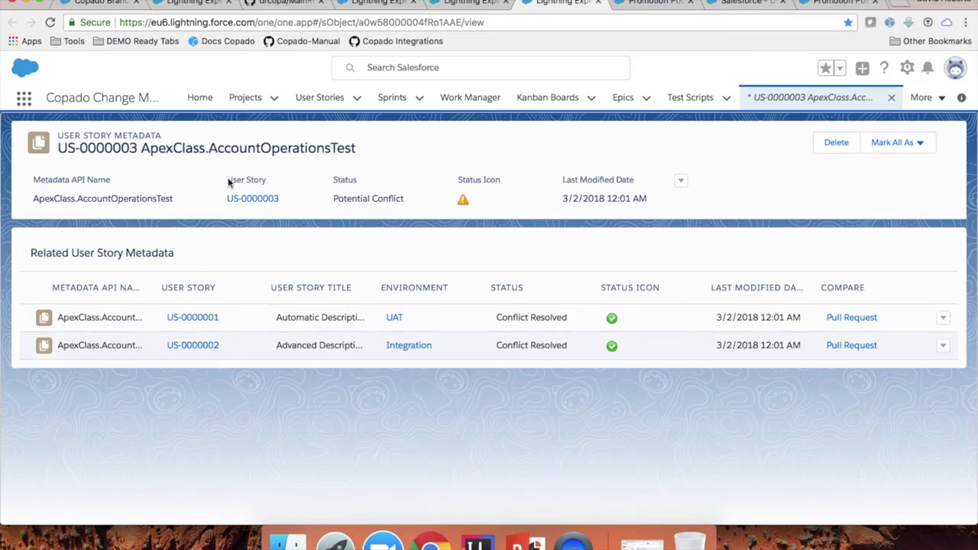
drag(142, 148, 447, 152)
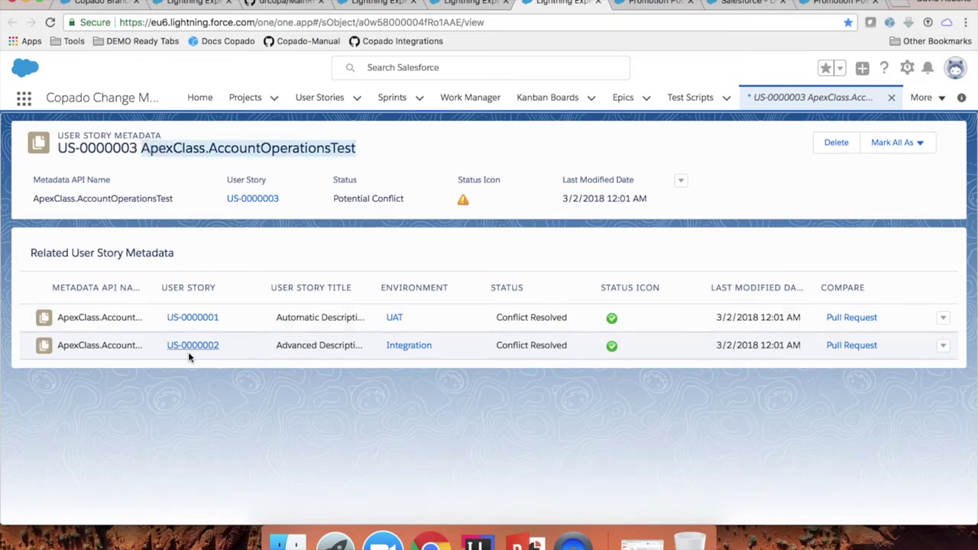
click(234, 325)
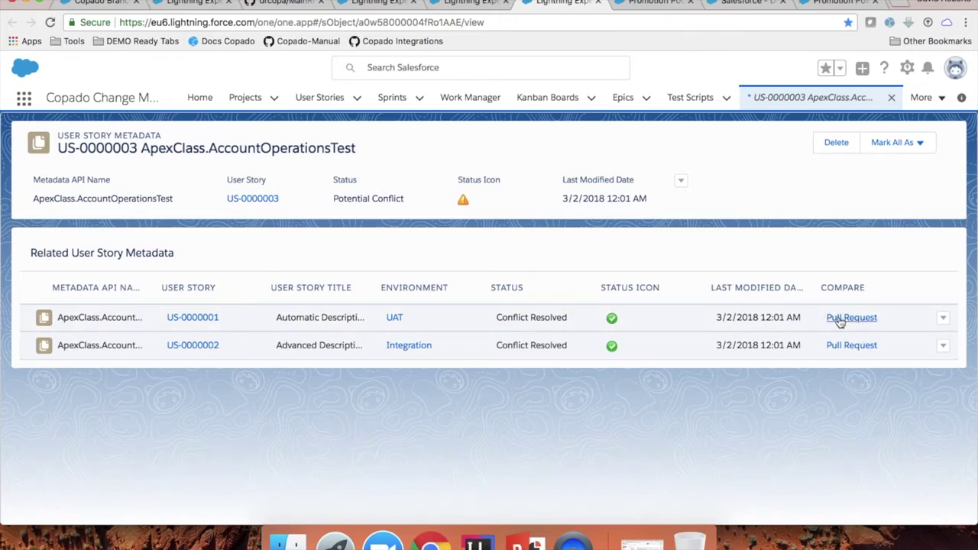
drag(290, 201, 225, 181)
drag(242, 321, 157, 286)
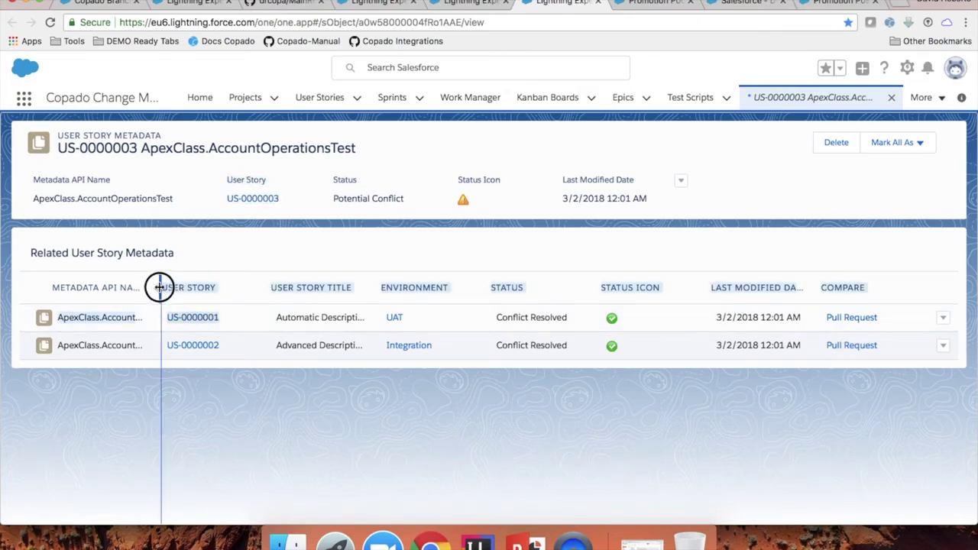
click(221, 268)
Compare feature/US-0000003 with feature/US-0000001 on GitHub, checking merge status and the default description in AccountOperations.cls, and close the comparison
click(849, 319)
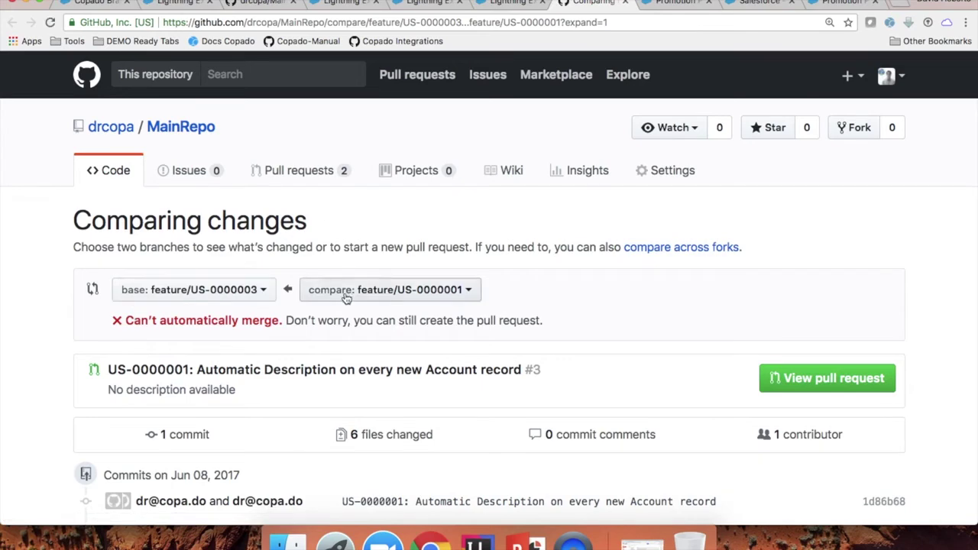
triple_click(183, 325)
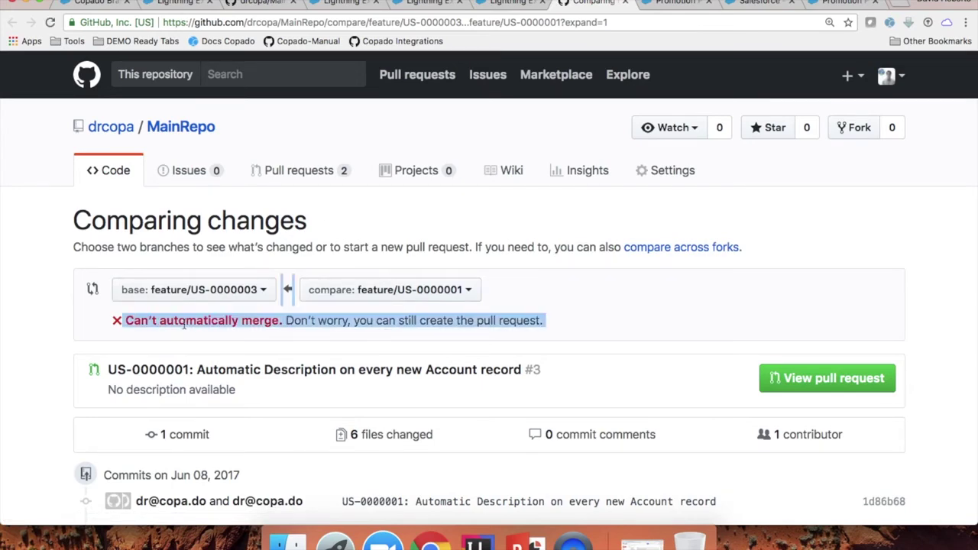
double_click(183, 325)
scroll(52, 422, down, 5)
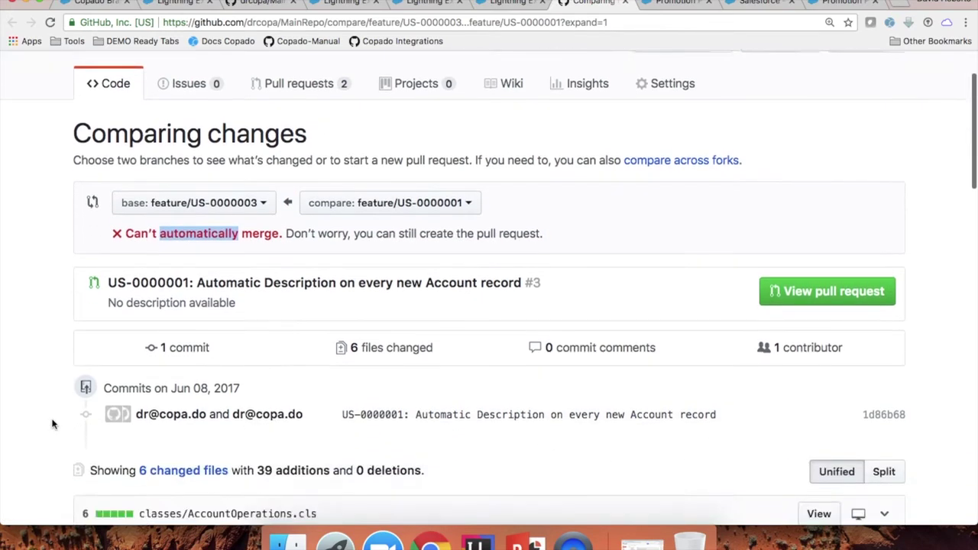
scroll(53, 424, down, 3)
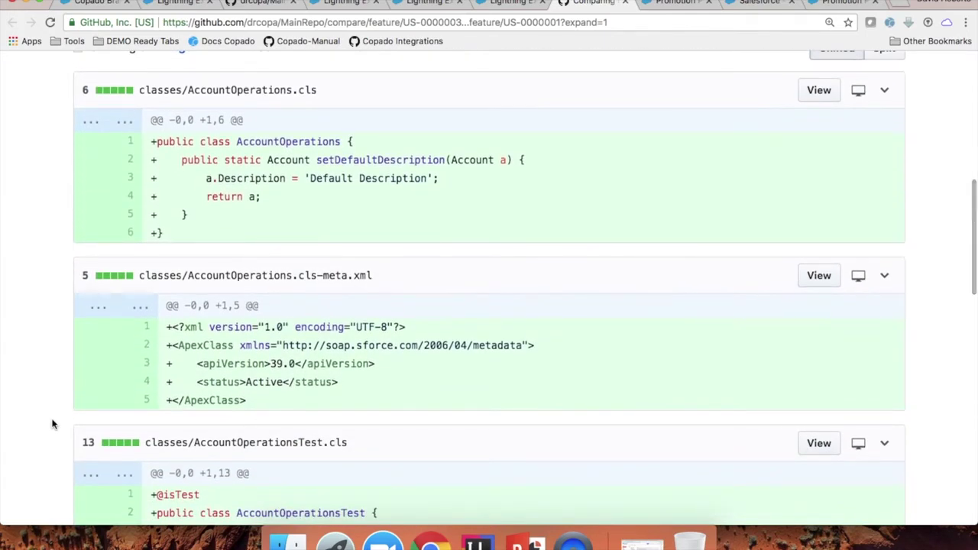
scroll(52, 424, down, 1)
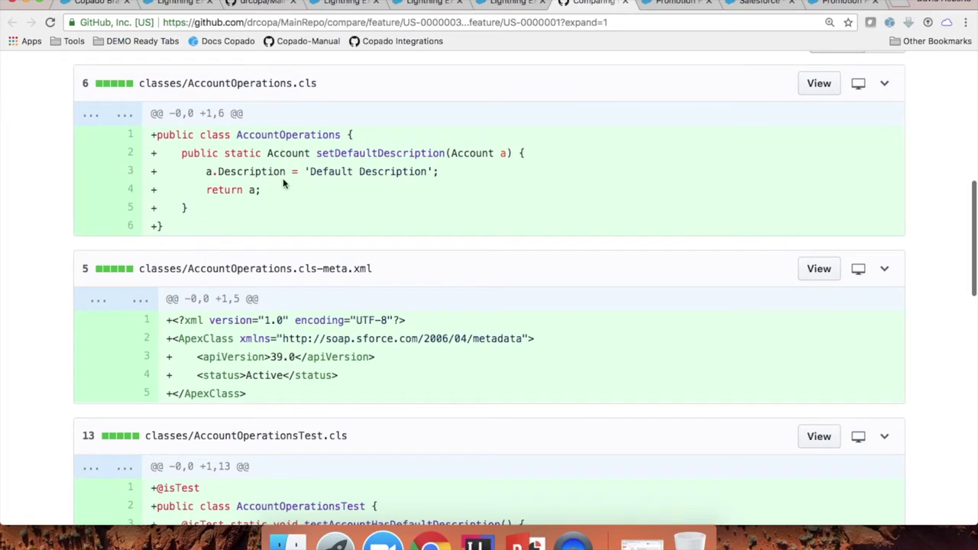
drag(312, 174, 430, 171)
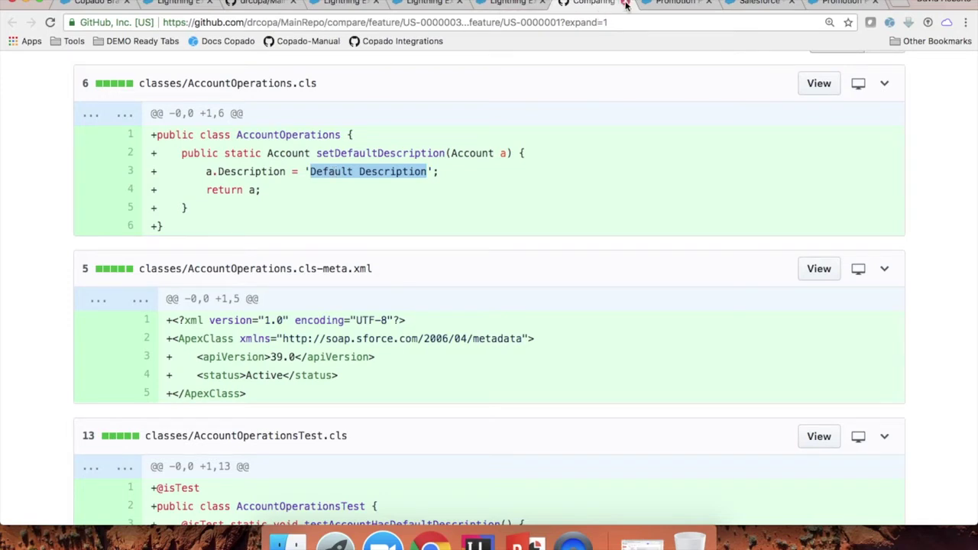
click(560, 8)
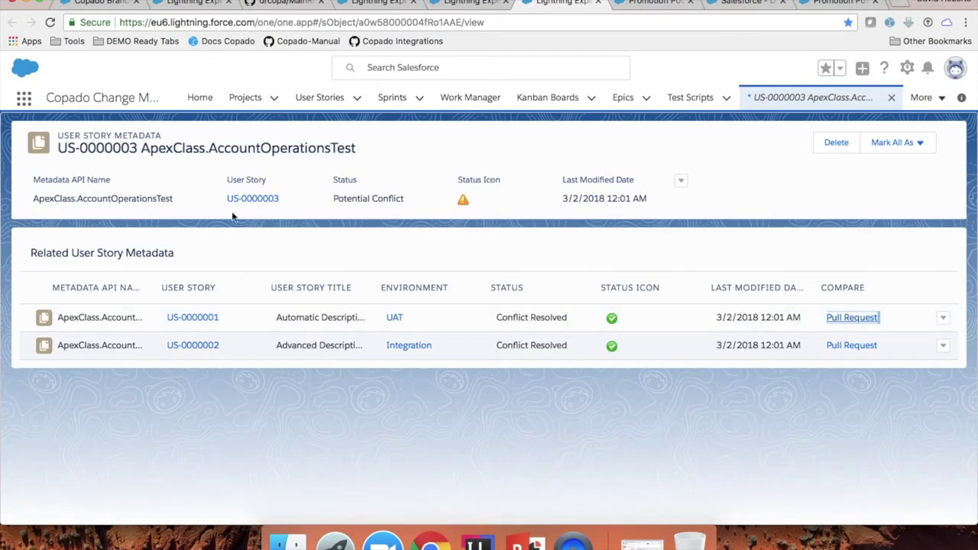
Check the AccountOperationsTest record's user story and status against its related user stories, and close the record
triple_click(252, 179)
click(264, 177)
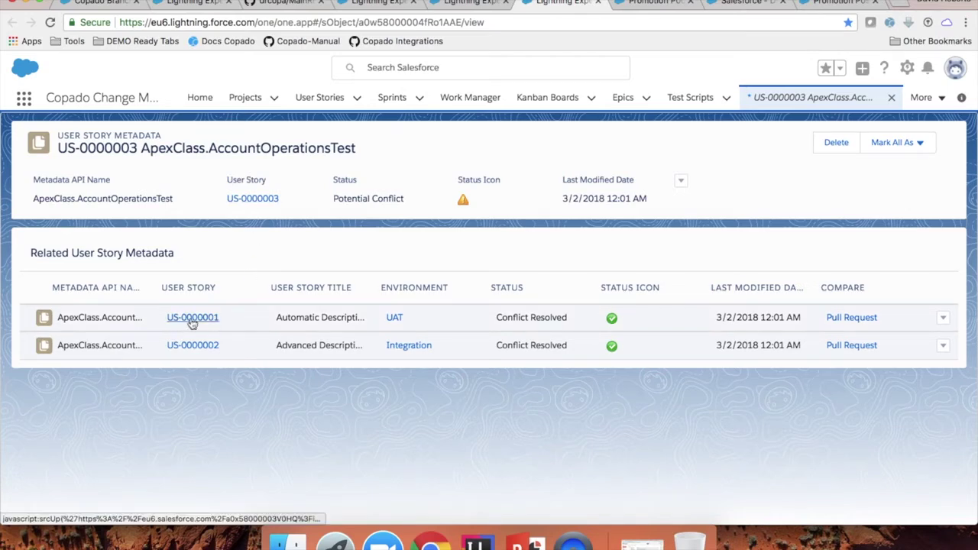
drag(290, 201, 334, 208)
double_click(217, 179)
click(208, 179)
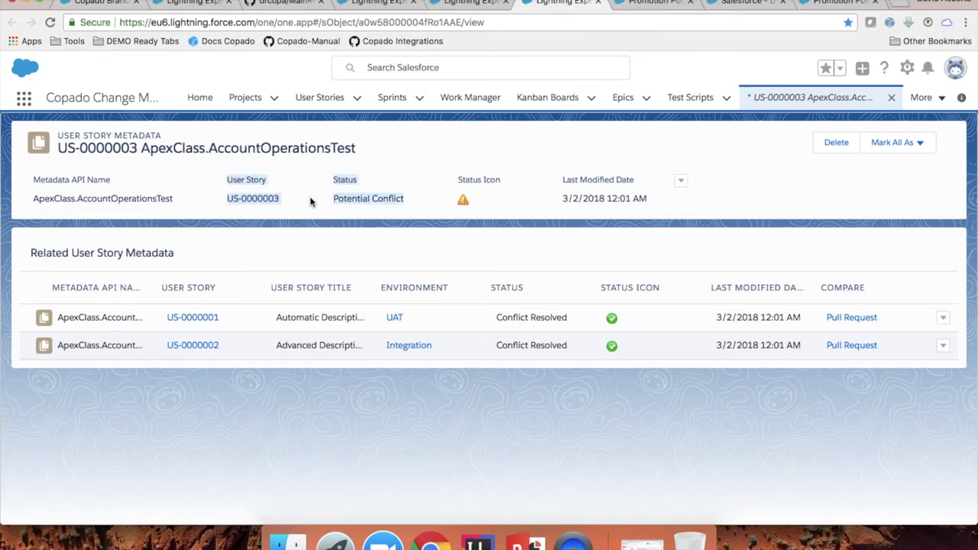
click(311, 201)
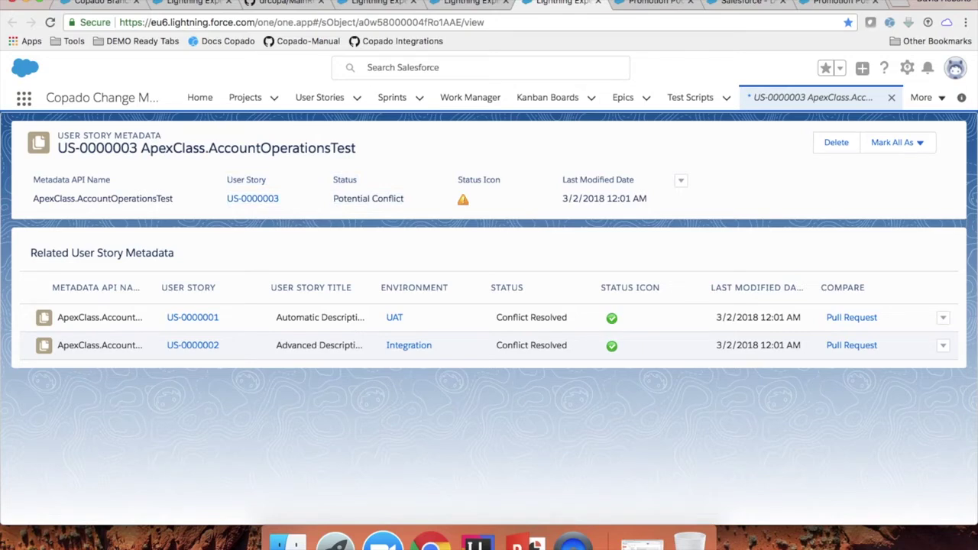
click(599, 4)
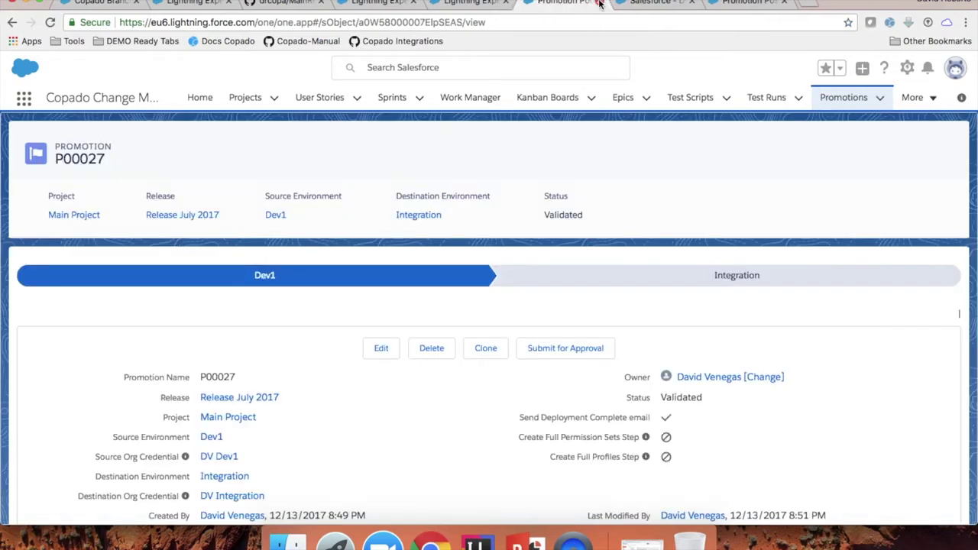
Return to the branch pipeline, examine the deployment errors for promoting Dev1 to Integration, and close the details
click(122, 6)
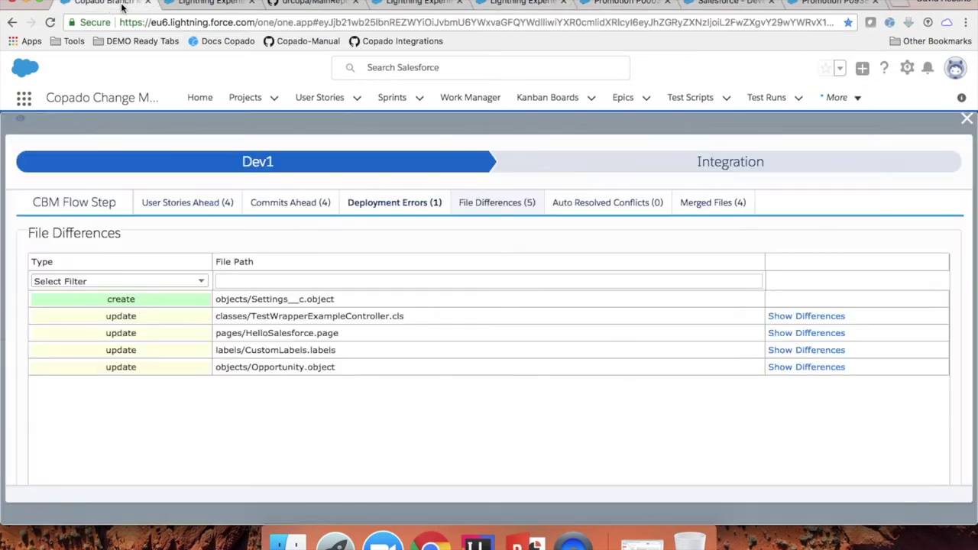
click(967, 119)
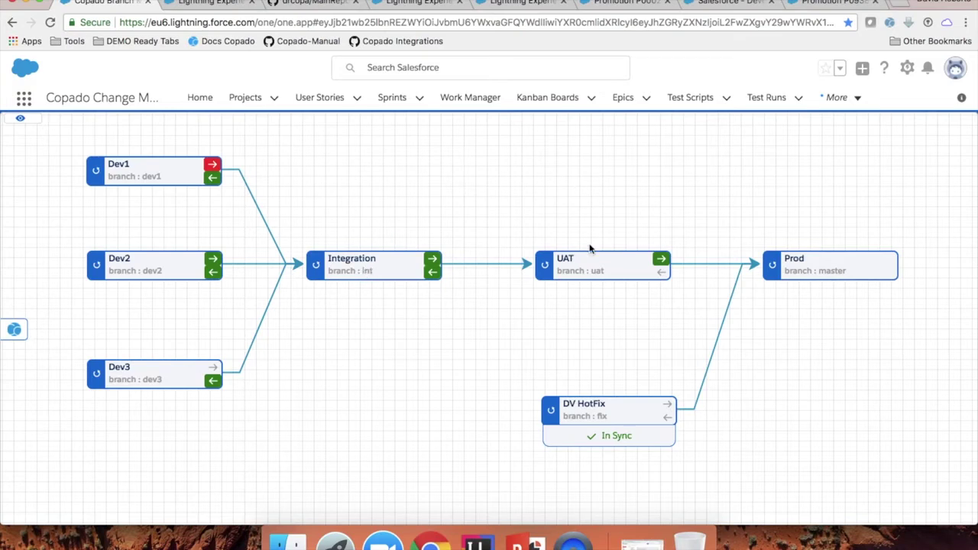
click(214, 168)
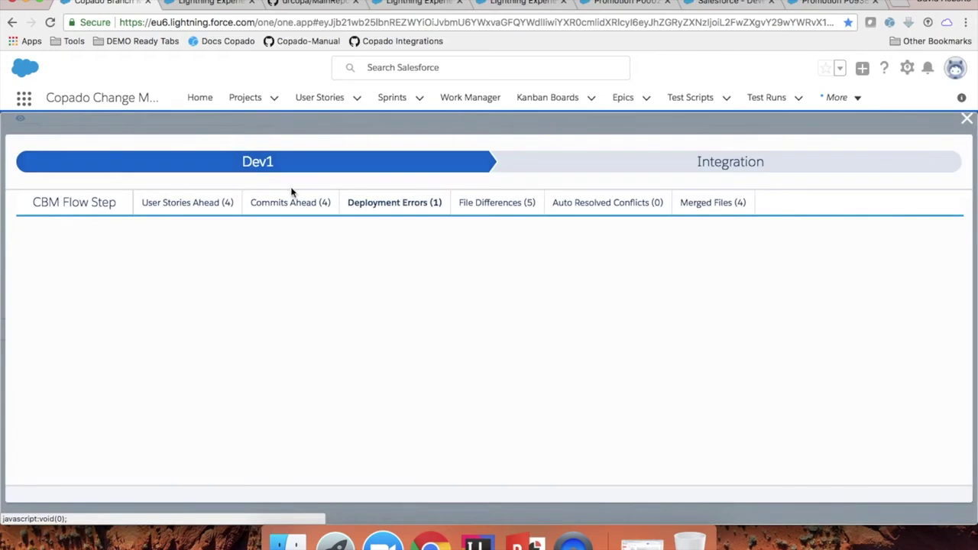
click(386, 217)
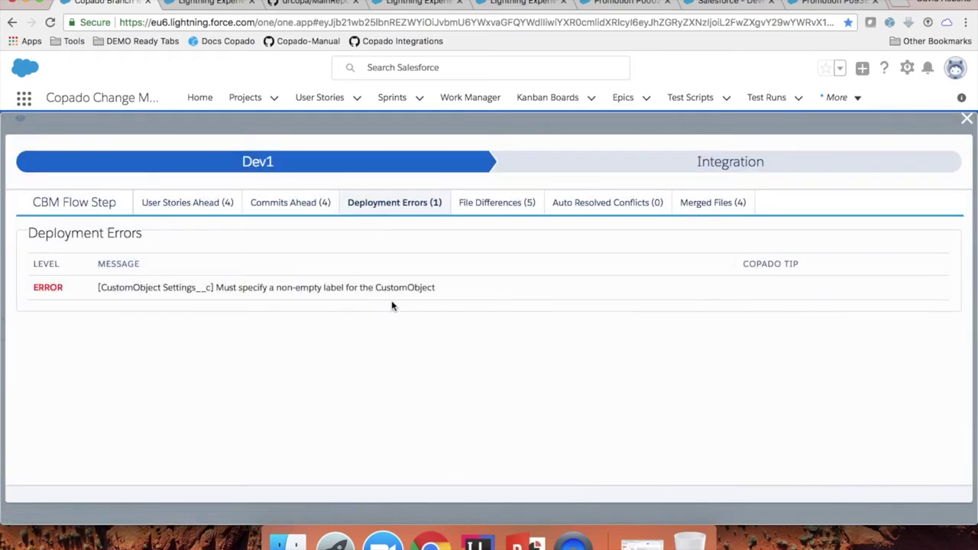
triple_click(289, 288)
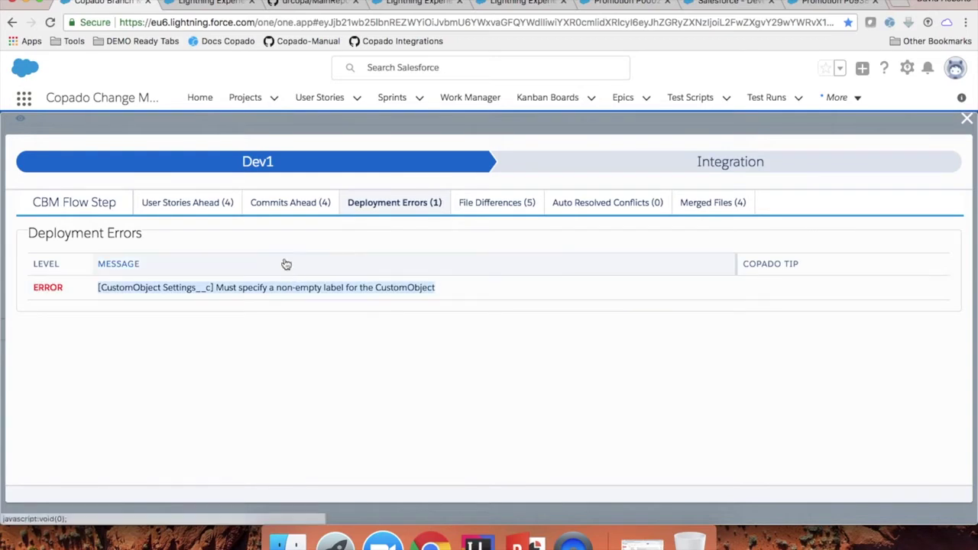
click(267, 235)
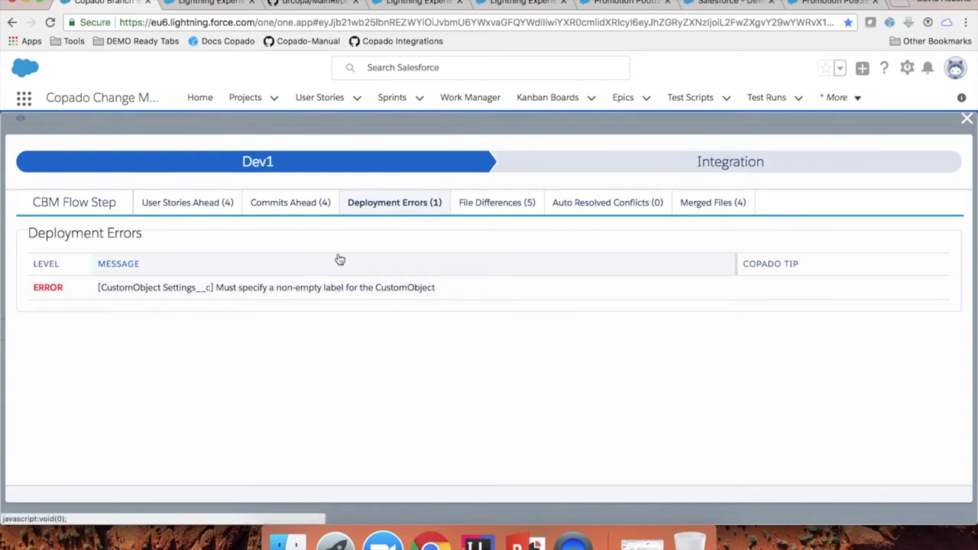
click(968, 120)
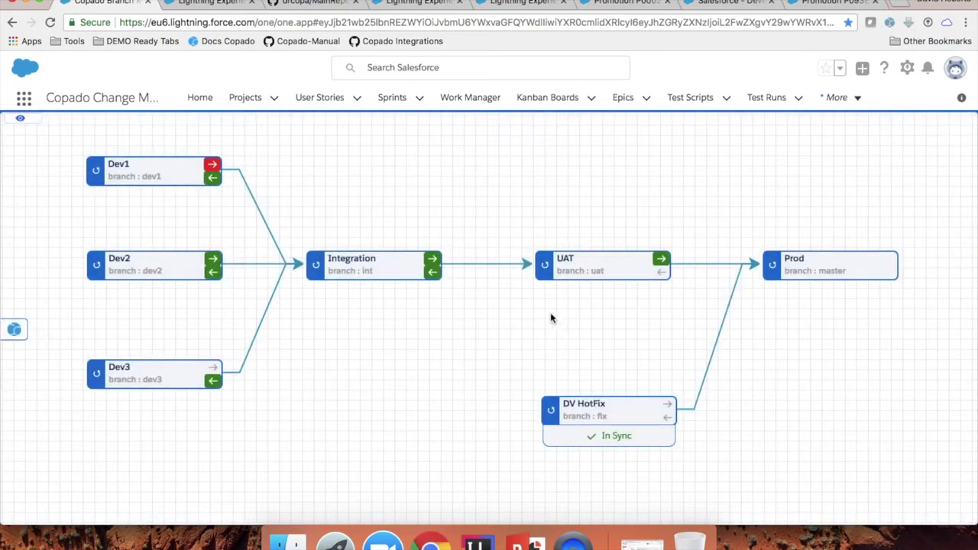
Check the Main Project user stories ahead from Integration to UAT, select them all, and close the details without creating a promotion
click(434, 260)
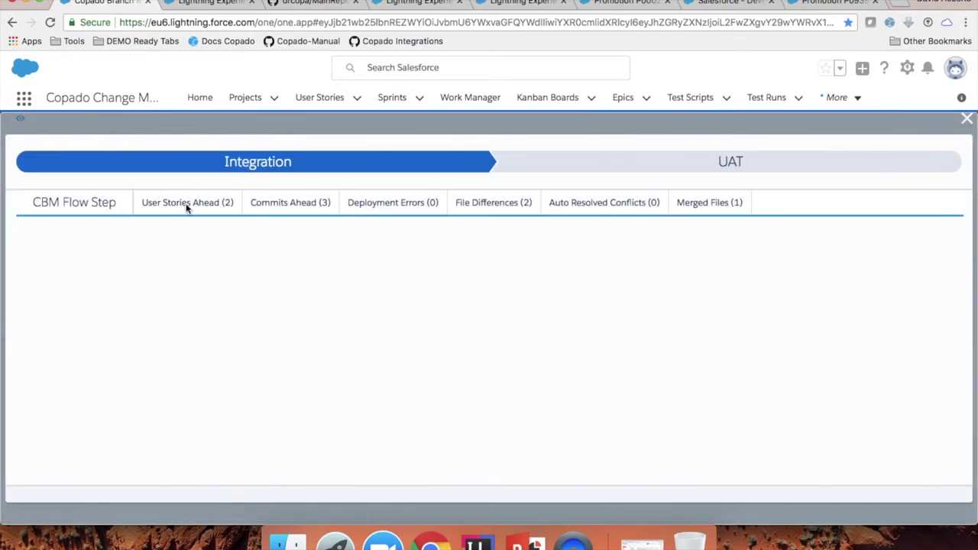
click(175, 205)
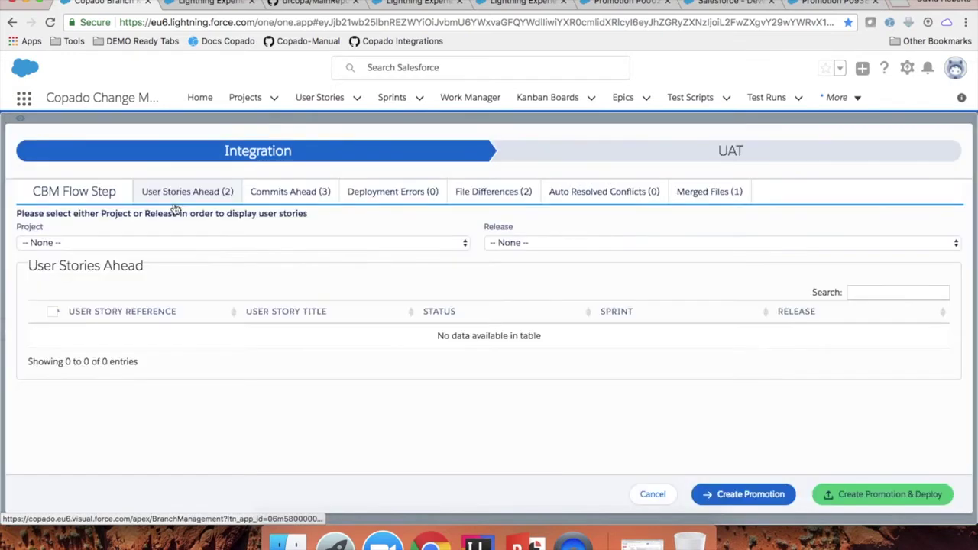
click(133, 242)
click(126, 256)
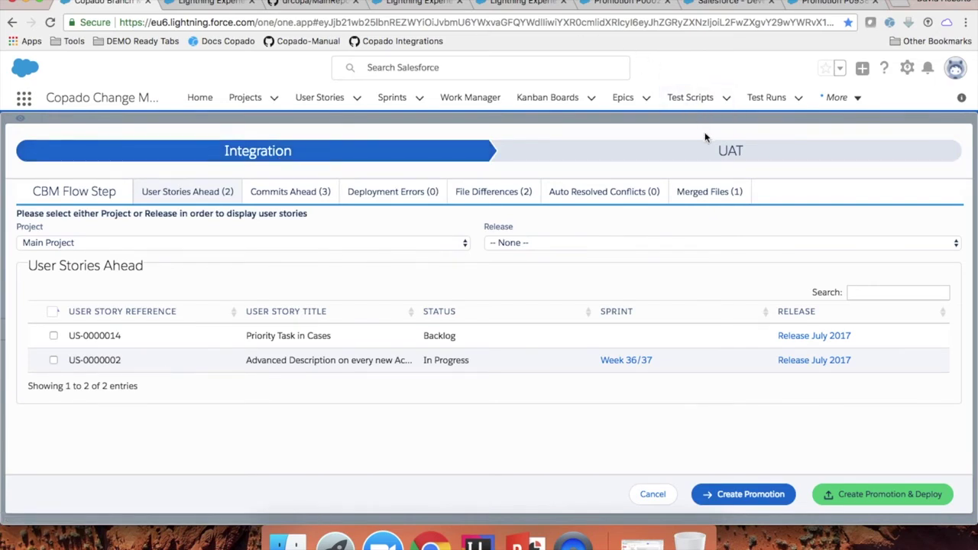
click(52, 311)
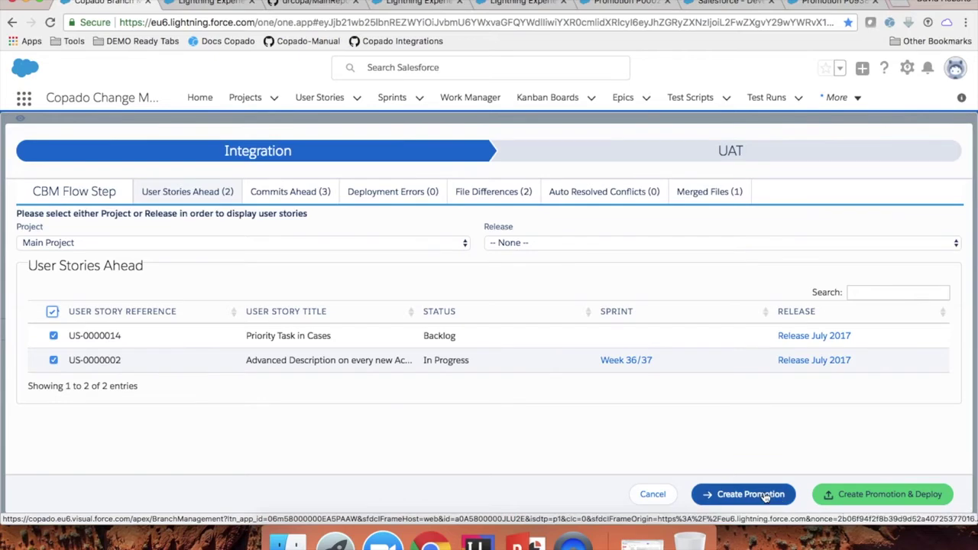
click(962, 120)
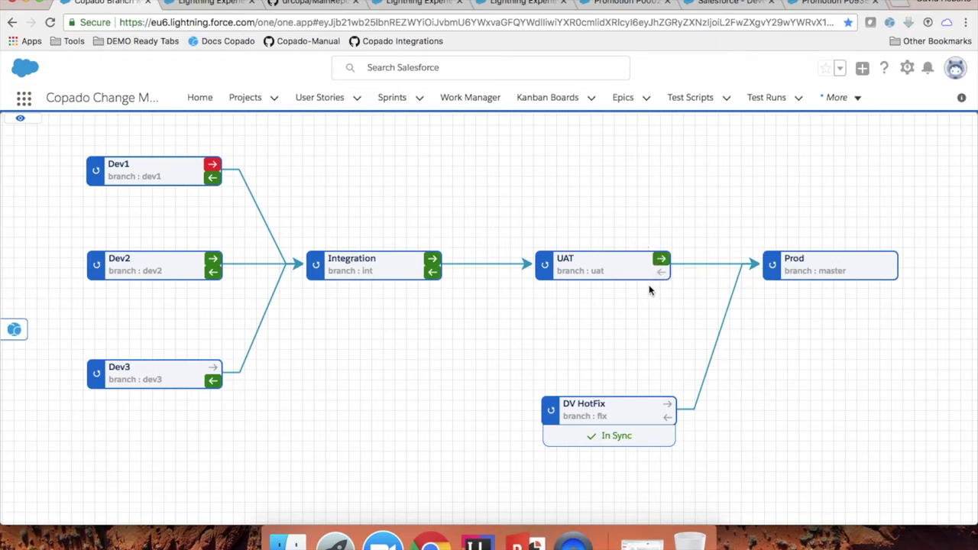
mouse_move(613, 411)
mouse_down()
mouse_move(617, 386)
mouse_move(620, 406)
mouse_up()
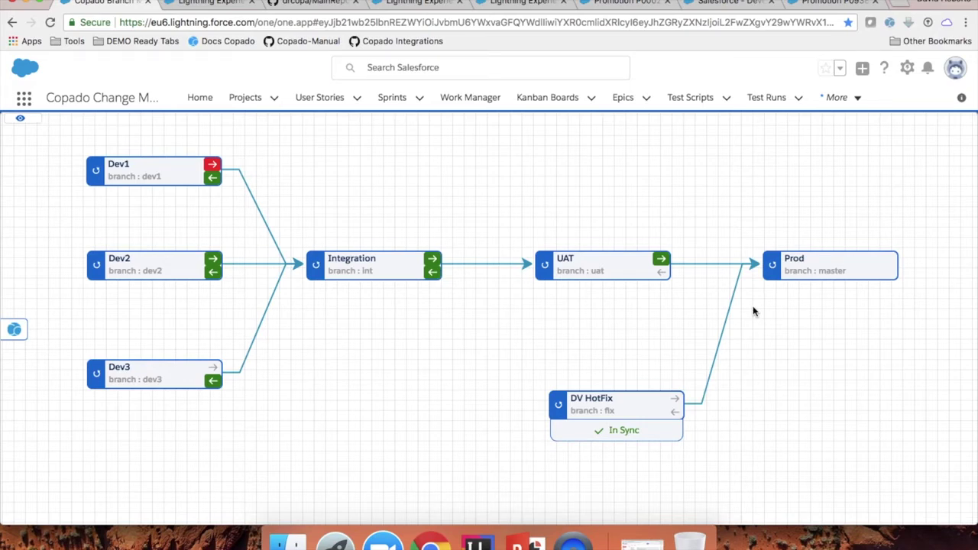
Return to user story US-0000003 and examine whether its deployment tasks are performed before or after deployment
click(258, 7)
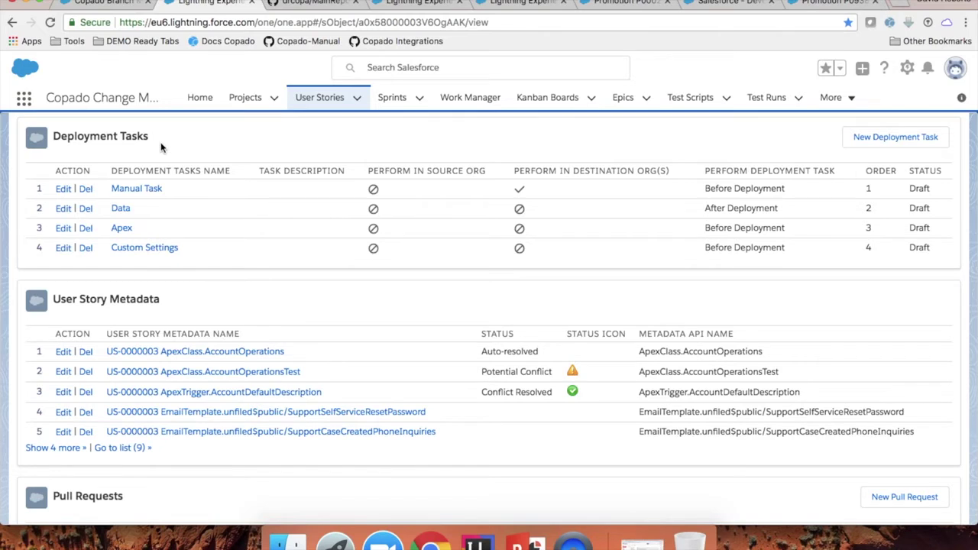
scroll(13, 161, up, 1)
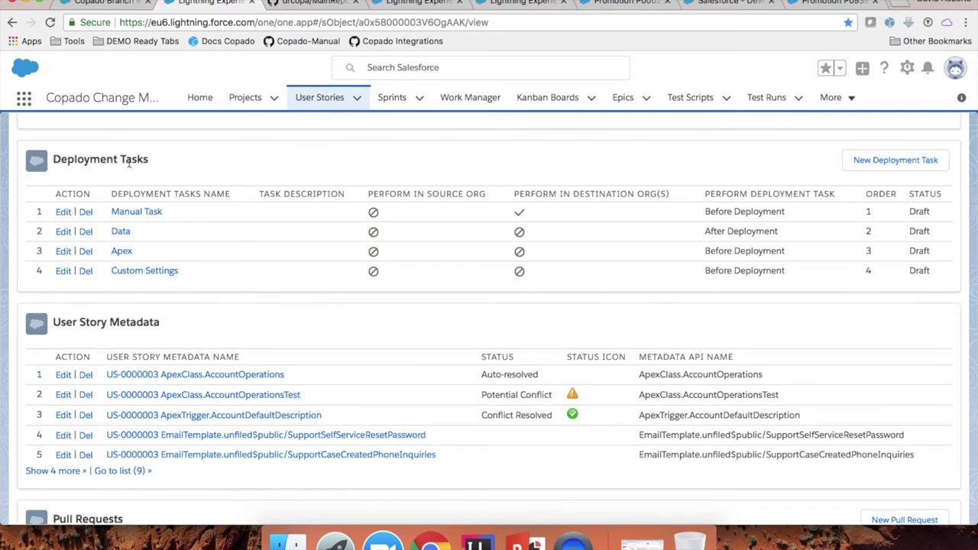
drag(706, 212, 785, 214)
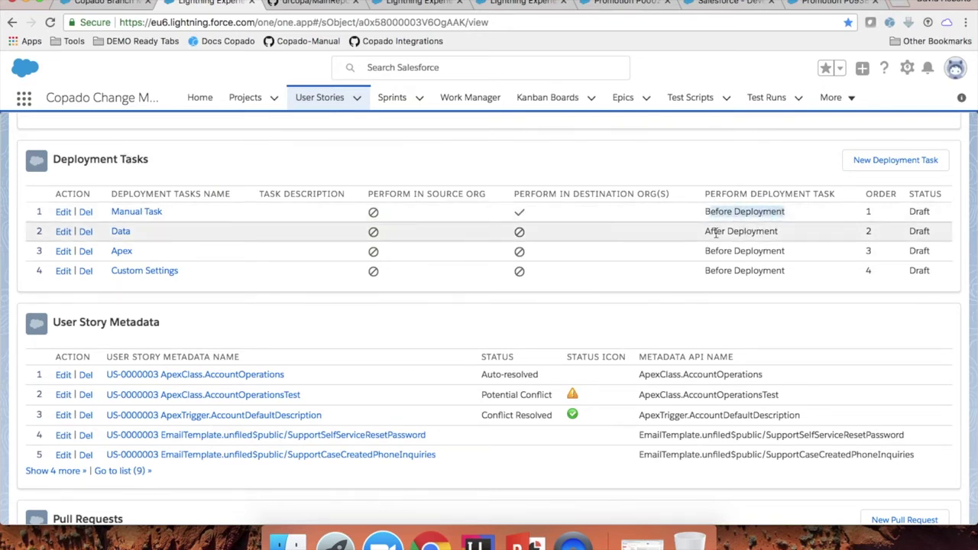
drag(706, 232, 797, 241)
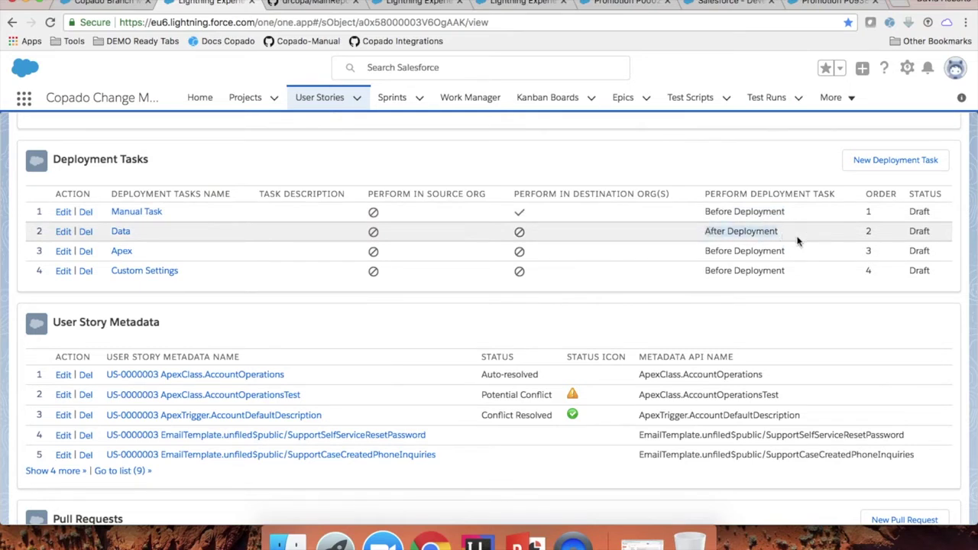
click(205, 219)
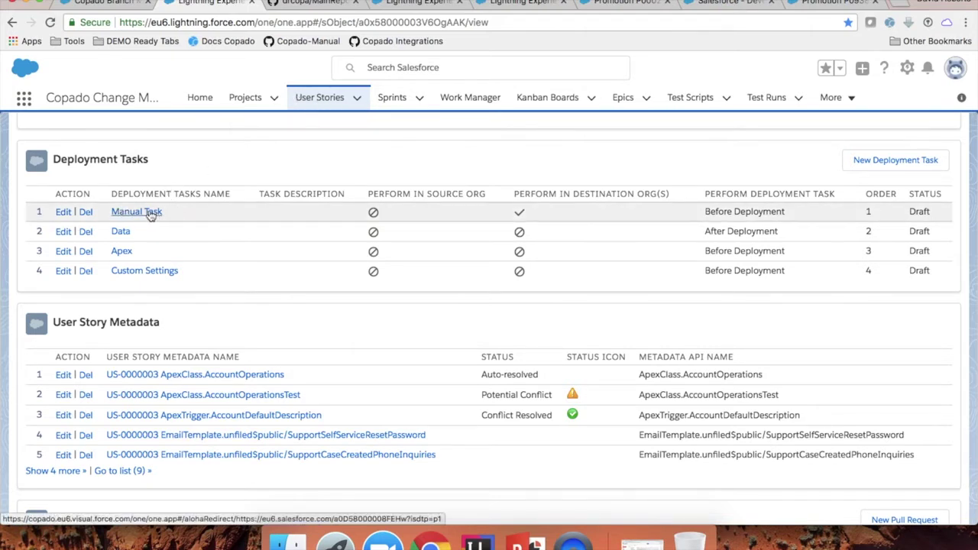
Switch to the deployment of CBM Promotion P00029 to Dev2 and examine its information and list of steps
click(502, 4)
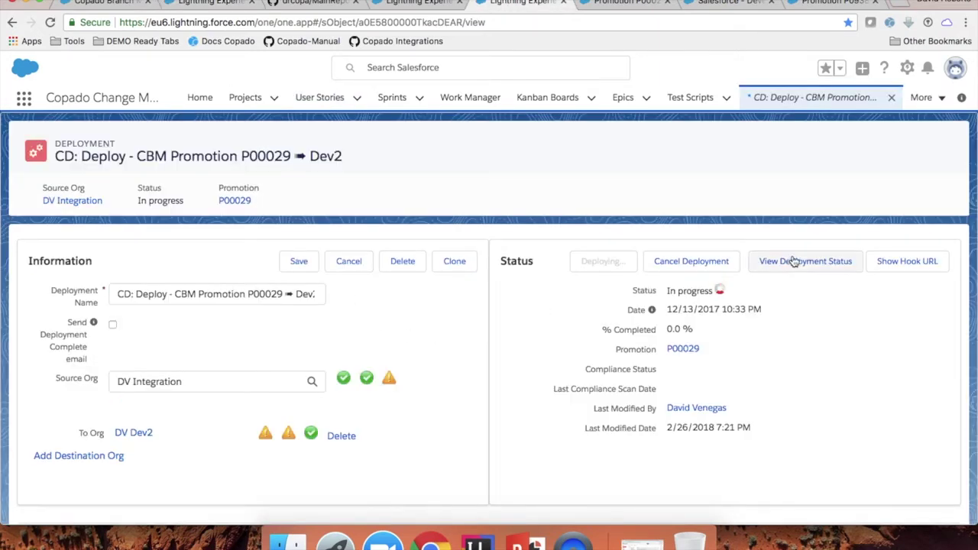
drag(54, 142, 287, 206)
click(447, 355)
scroll(445, 352, down, 5)
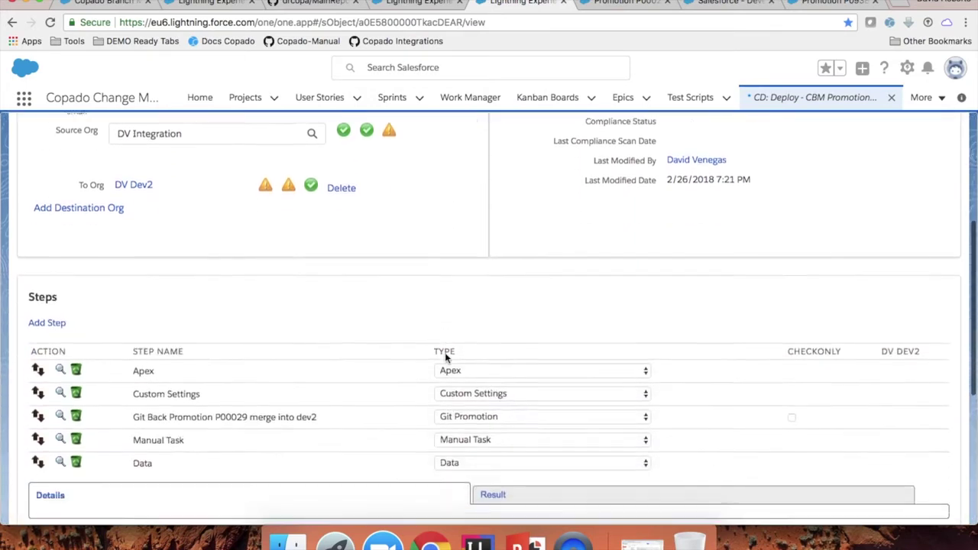
scroll(446, 354, down, 1)
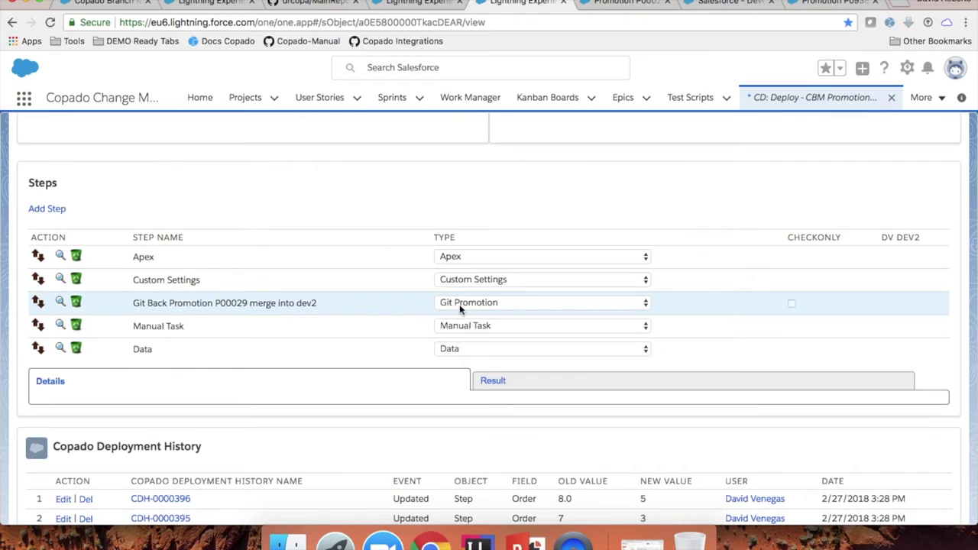
Open the Git Back Promotion P00029 step and review its commit details and the selected metadata
click(419, 308)
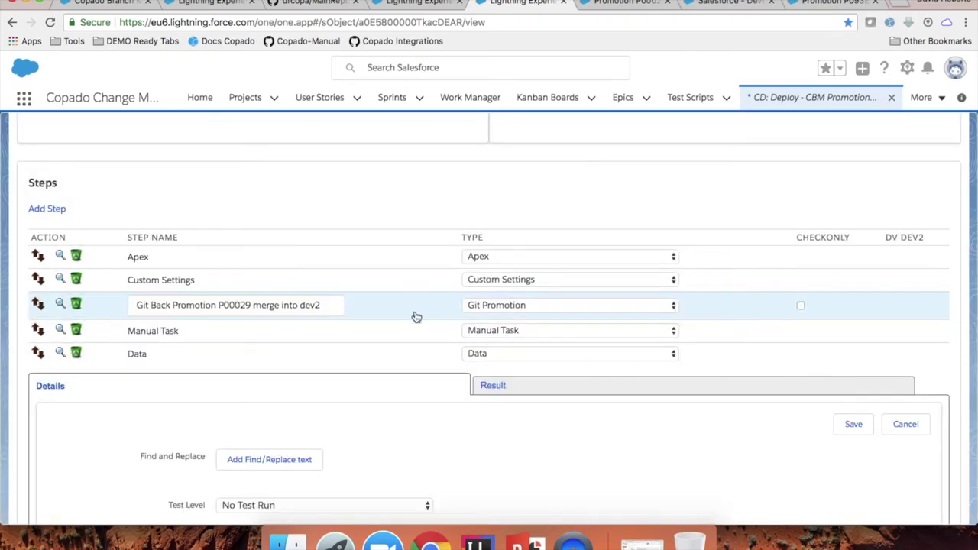
scroll(374, 422, down, 4)
scroll(374, 421, down, 3)
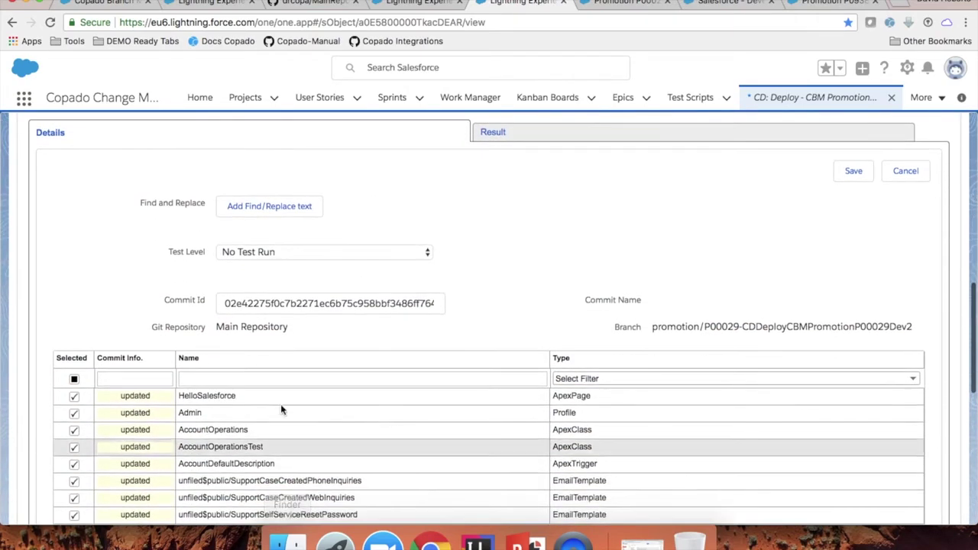
scroll(388, 259, up, 5)
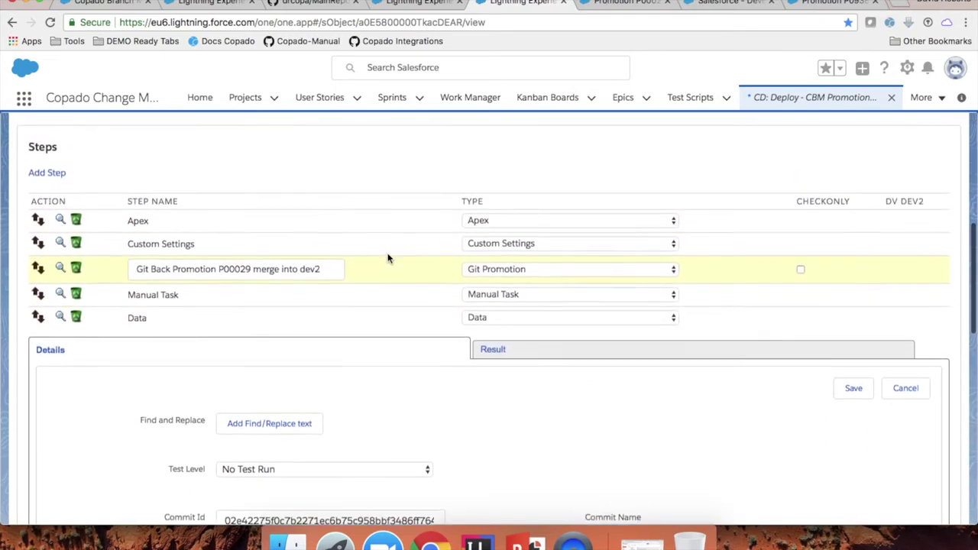
Inspect the Apex step's script and the Manual Task step's description and org options
click(177, 228)
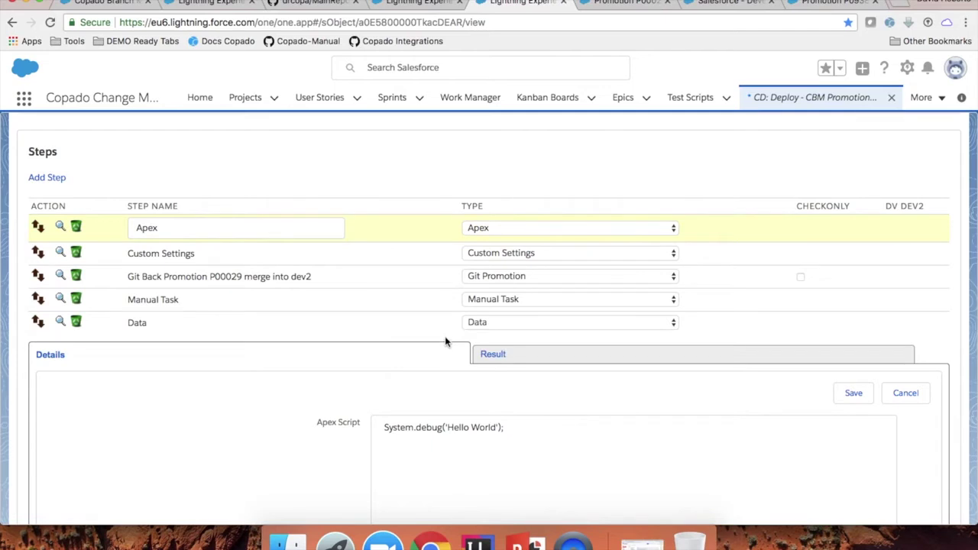
click(370, 311)
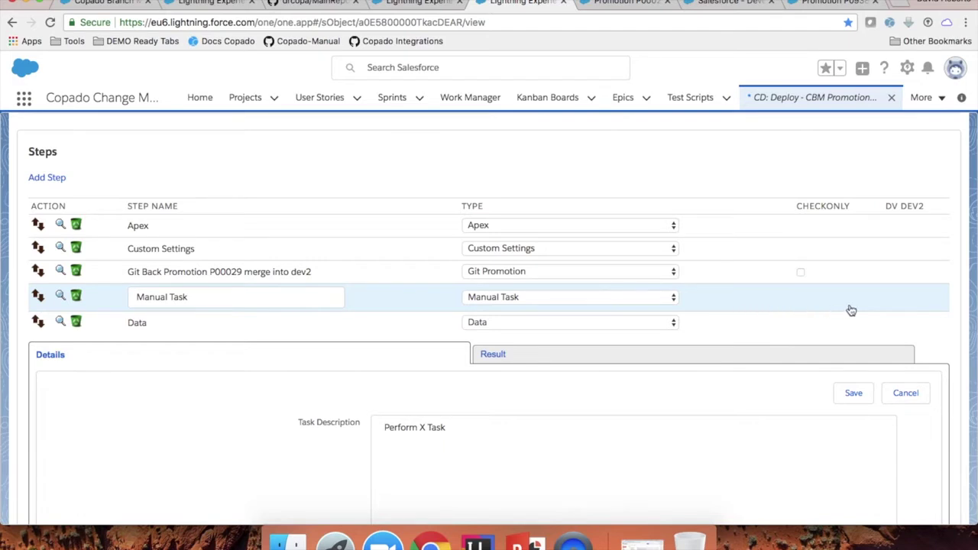
click(428, 471)
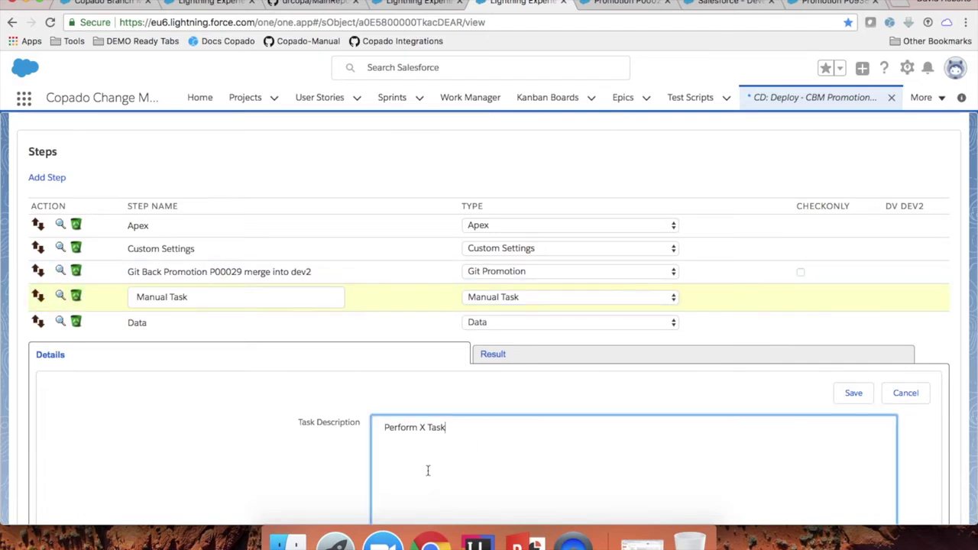
scroll(428, 438, down, 4)
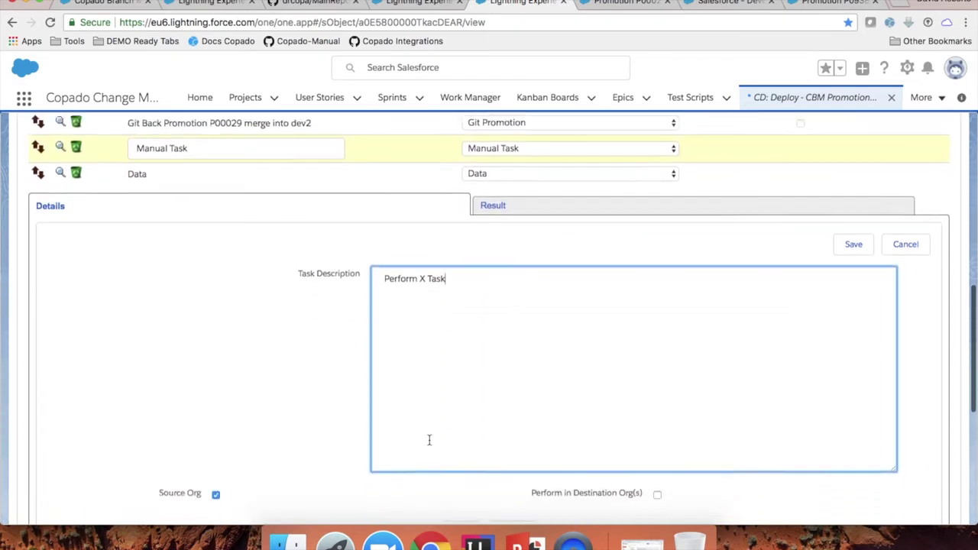
triple_click(416, 273)
click(696, 295)
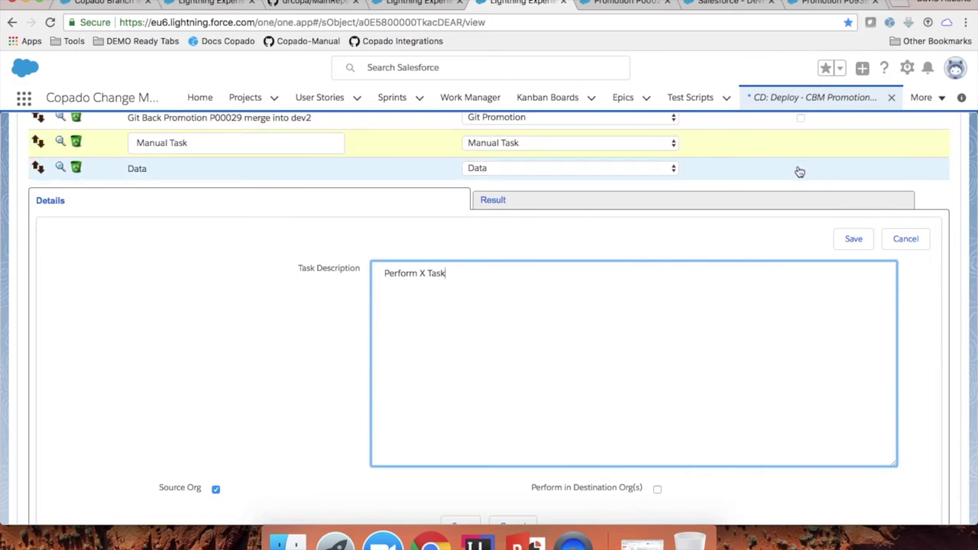
Return to user story US-0000003 and review its deployment tasks, Selenium tests, test scripts and test runs
click(407, 3)
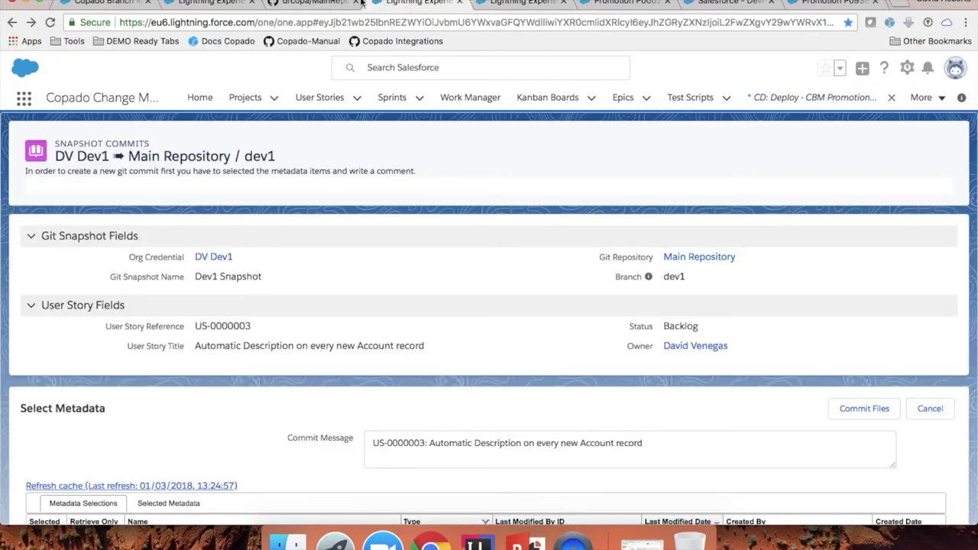
click(214, 4)
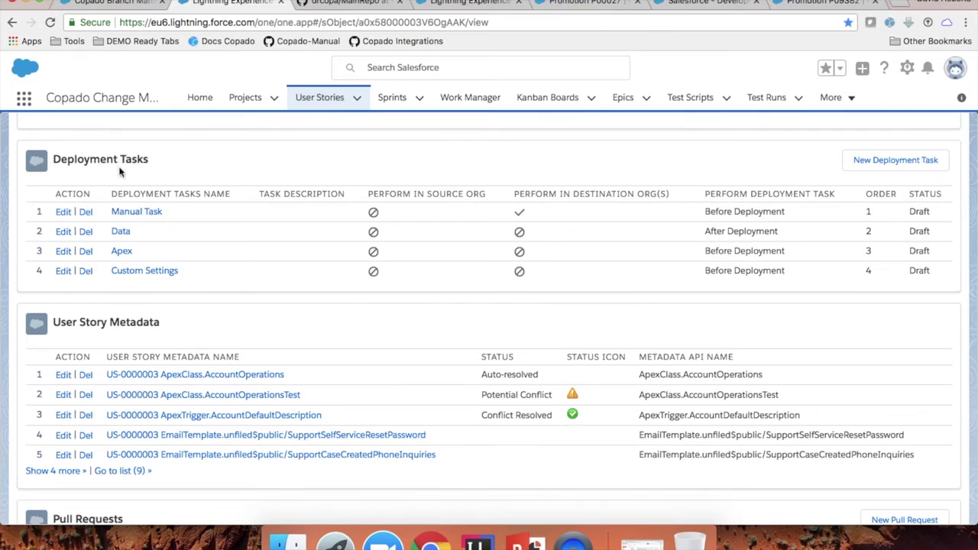
drag(166, 214, 89, 178)
click(89, 178)
scroll(12, 230, up, 5)
scroll(11, 229, up, 1)
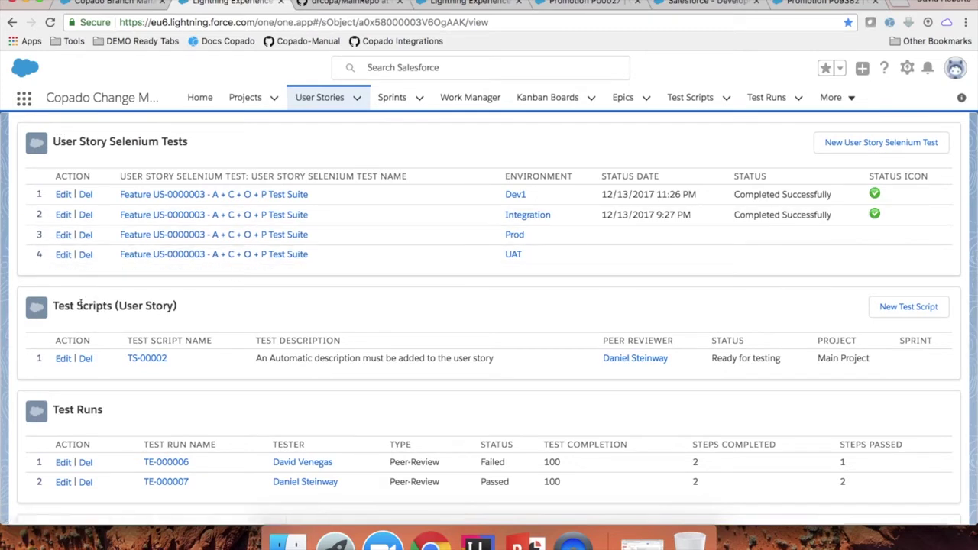
drag(53, 305, 174, 310)
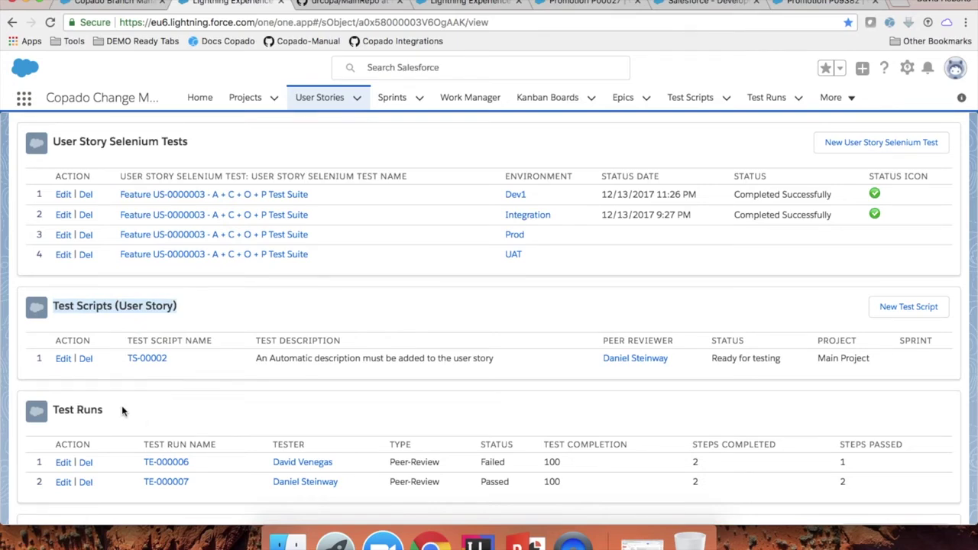
Review the user story's promotions, compliance scan results, external CI jobs and commits, and return to its overview
scroll(18, 266, down, 15)
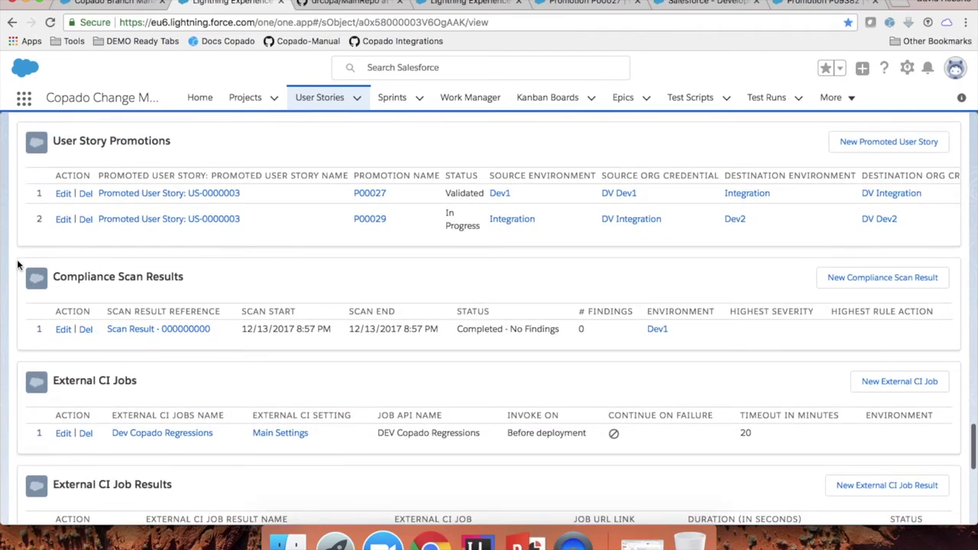
scroll(18, 265, down, 5)
scroll(18, 265, down, 2)
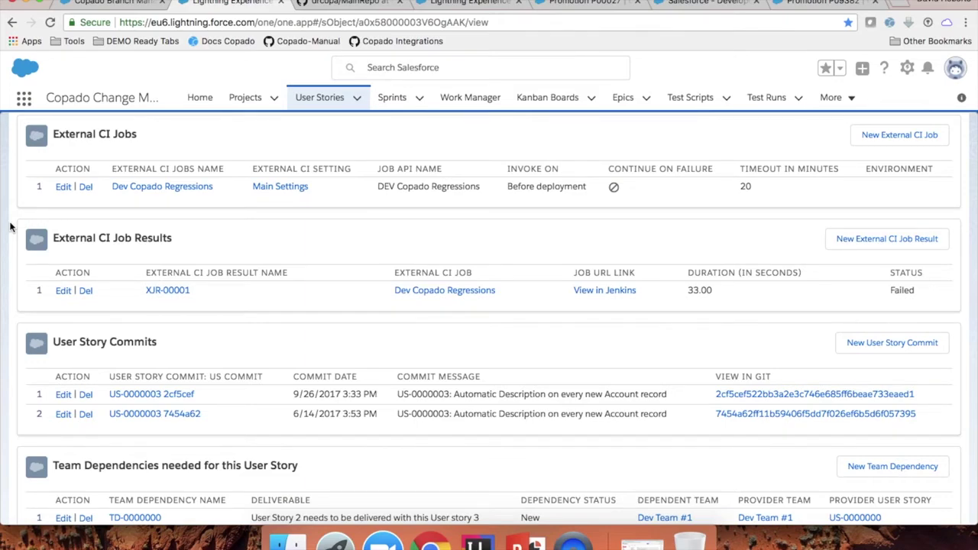
scroll(4, 193, up, 20)
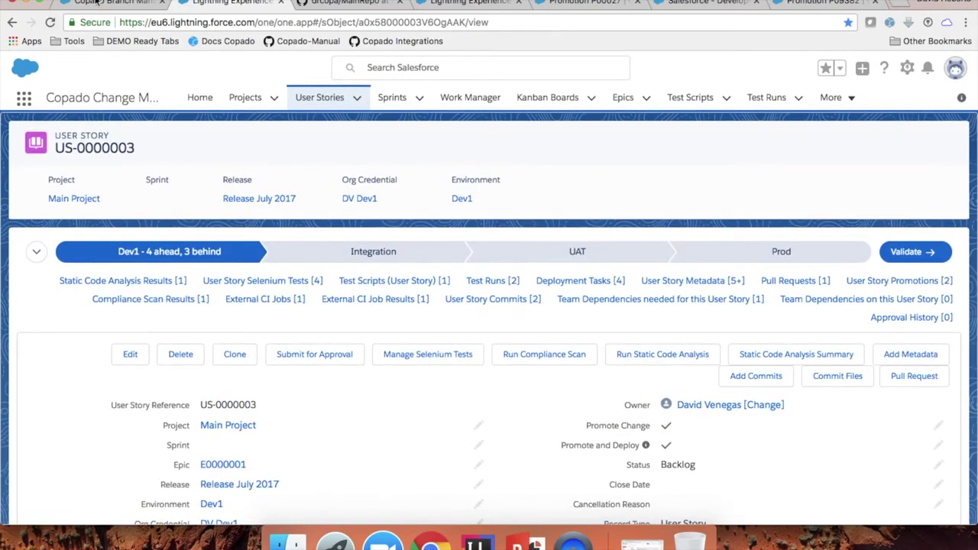
In the branch management diagram, open Mass Back-Promote with source environment Integration and project Main Project
click(95, 4)
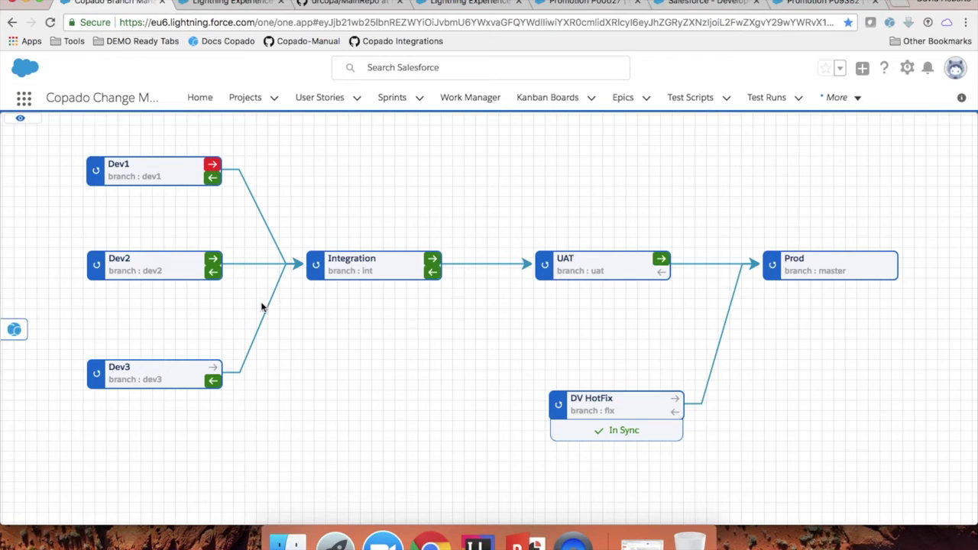
click(17, 330)
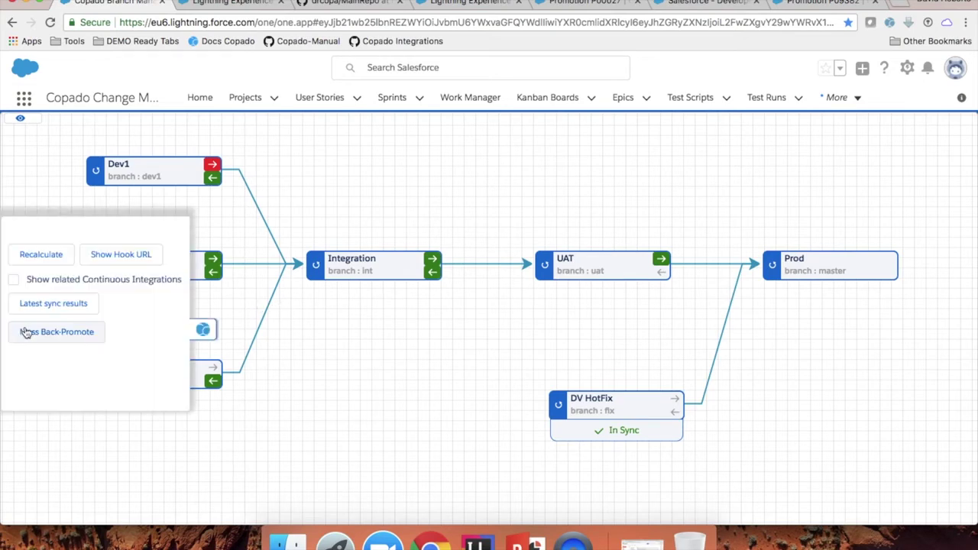
click(75, 340)
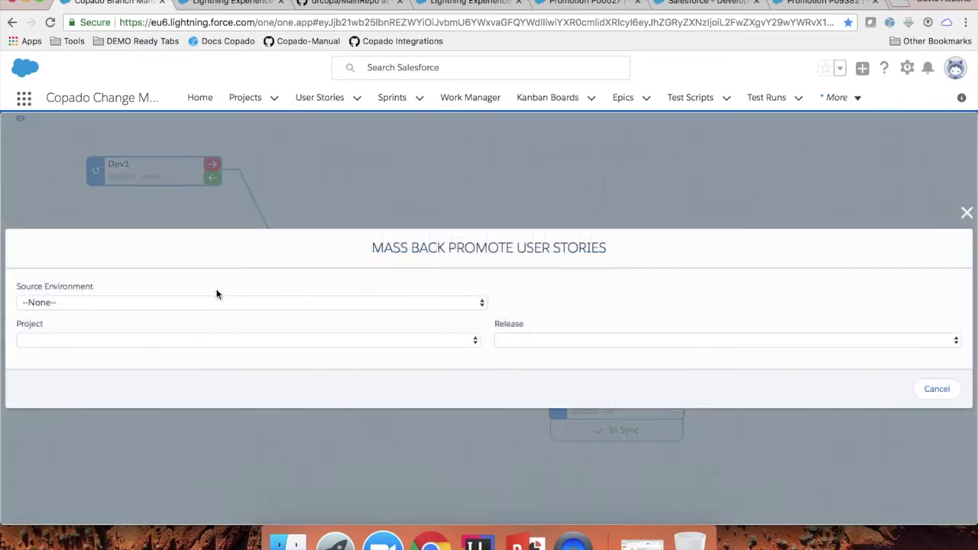
click(175, 303)
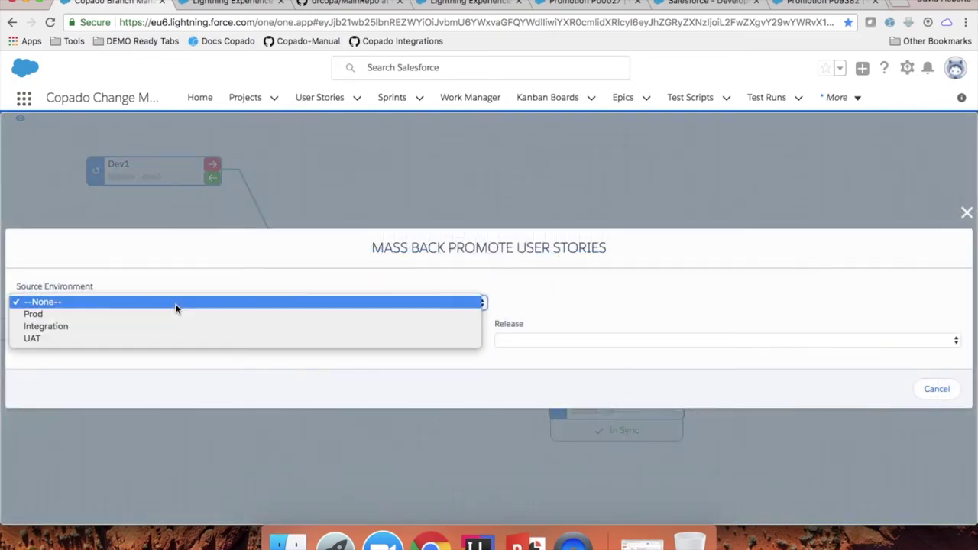
click(105, 326)
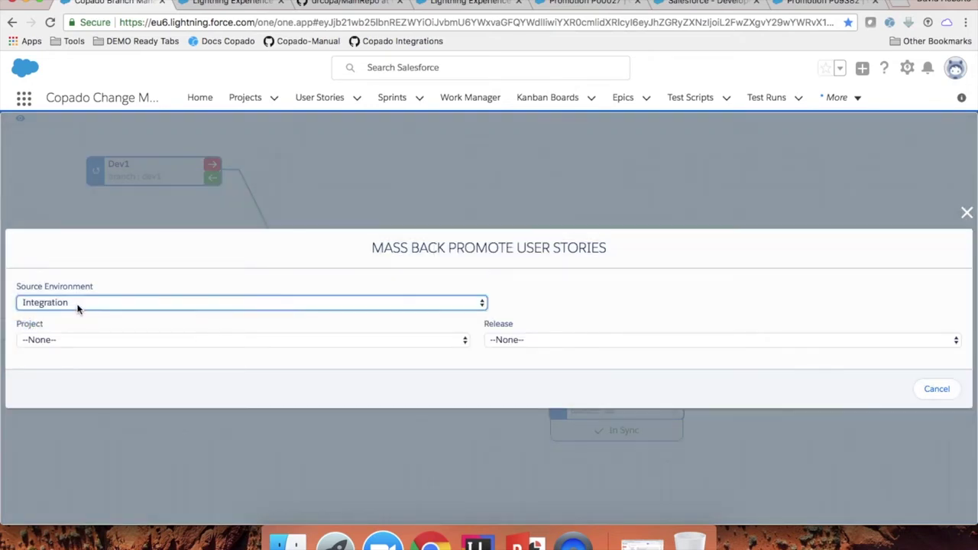
click(83, 340)
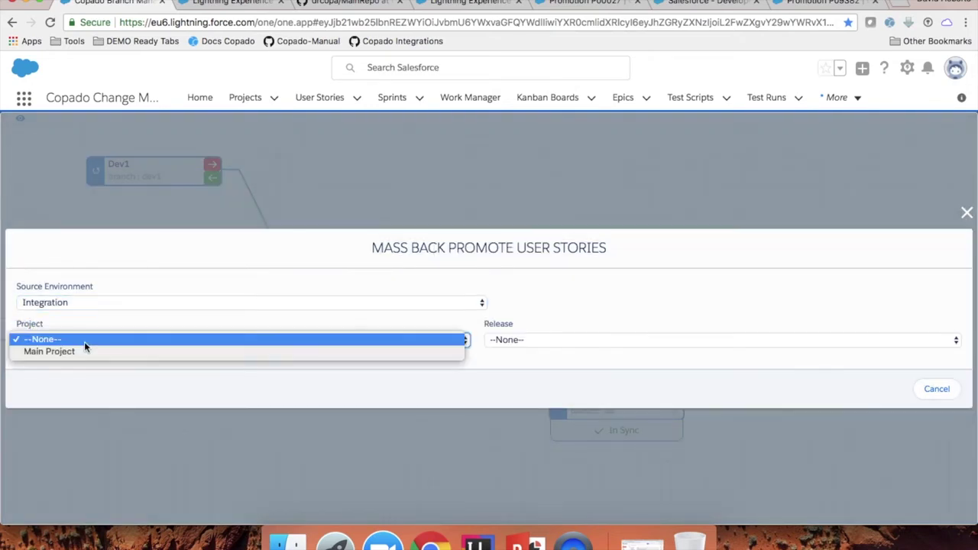
click(84, 352)
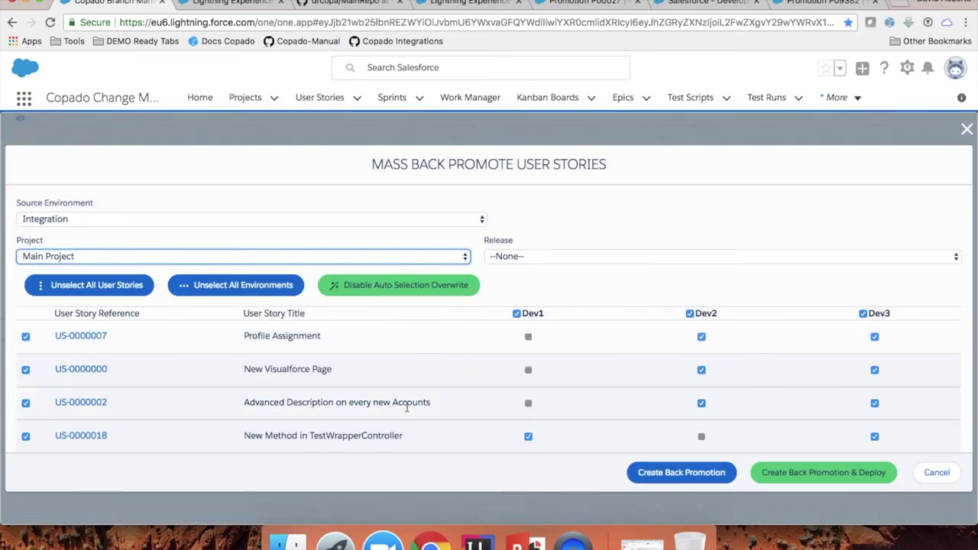
Review the user stories and their Dev1, Dev2 and Dev3 target selections, and close the mass back-promotion without creating it
scroll(490, 431, down, 1)
scroll(489, 427, down, 3)
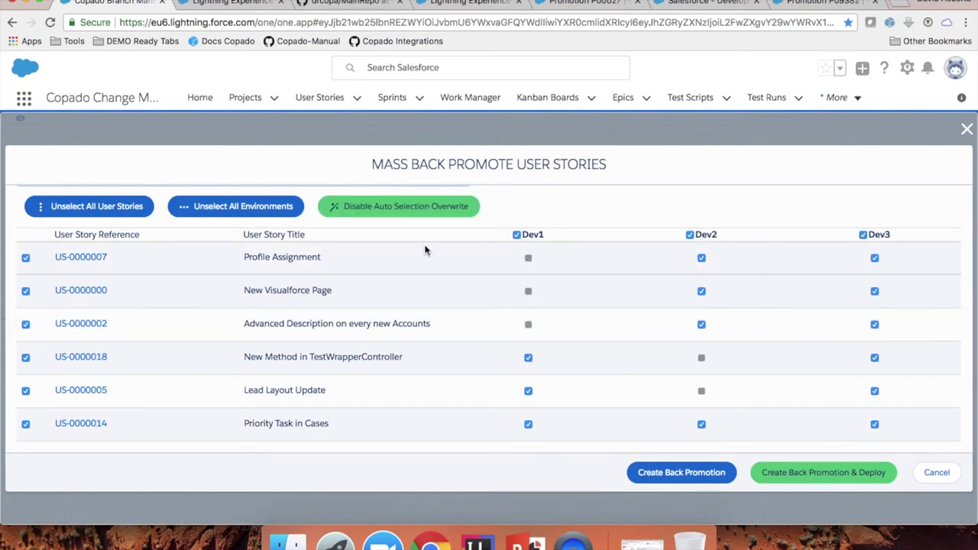
scroll(38, 360, up, 2)
scroll(37, 360, down, 1)
scroll(38, 360, down, 1)
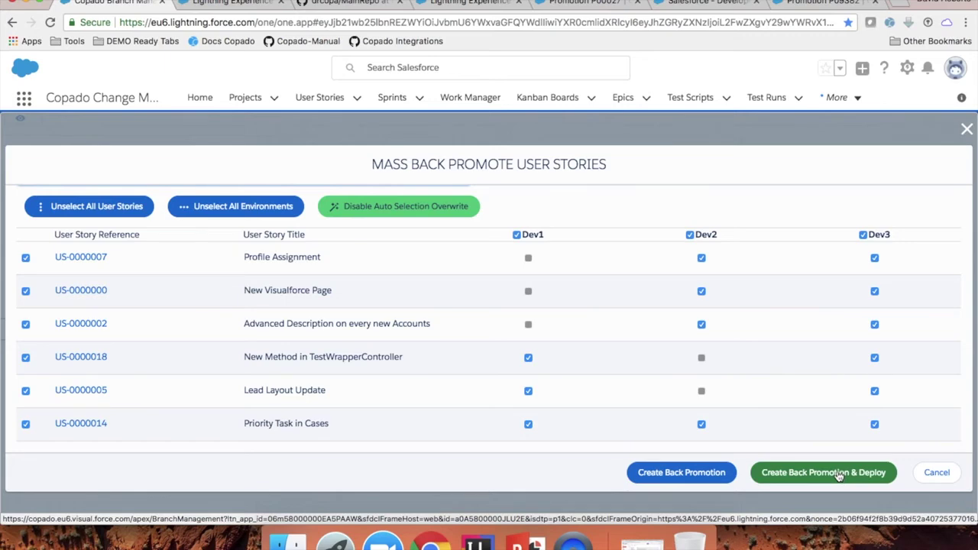
click(967, 131)
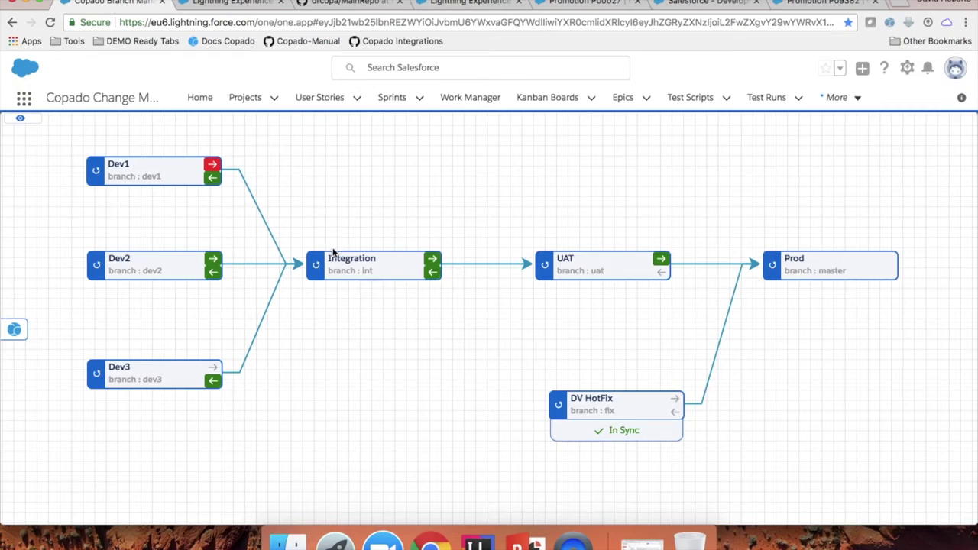
Inspect the Dev1-to-Integration file differences for classes/TestWrapperExampleController.cls, and return to the branch diagram
click(213, 167)
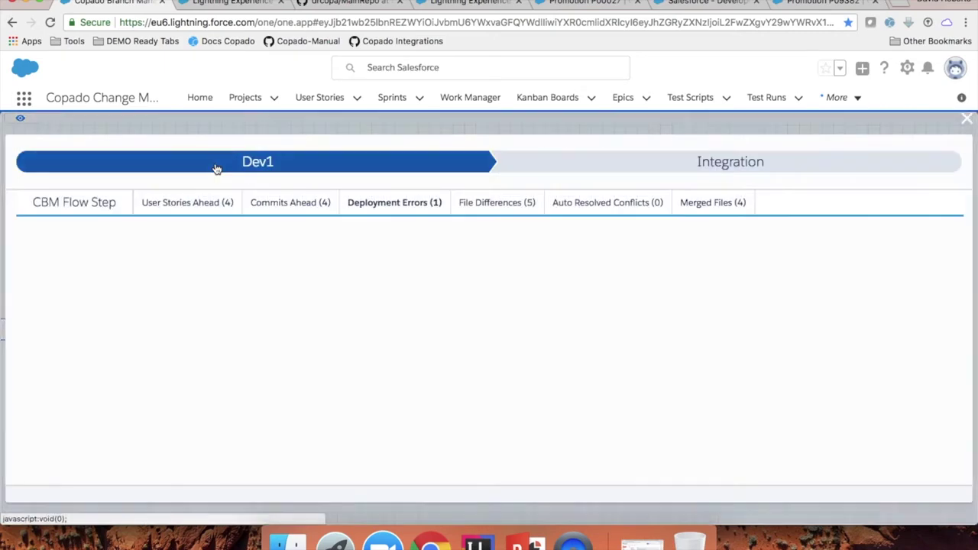
click(501, 212)
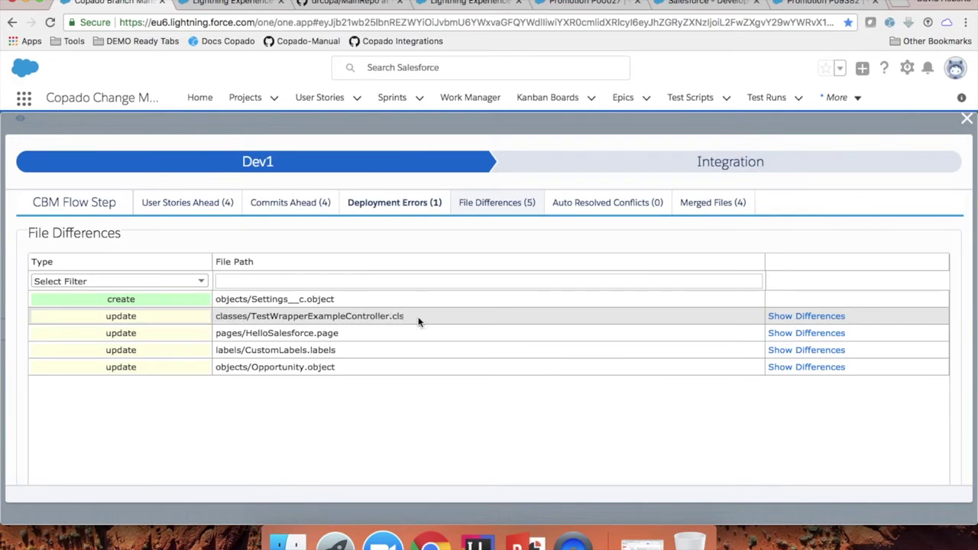
click(787, 317)
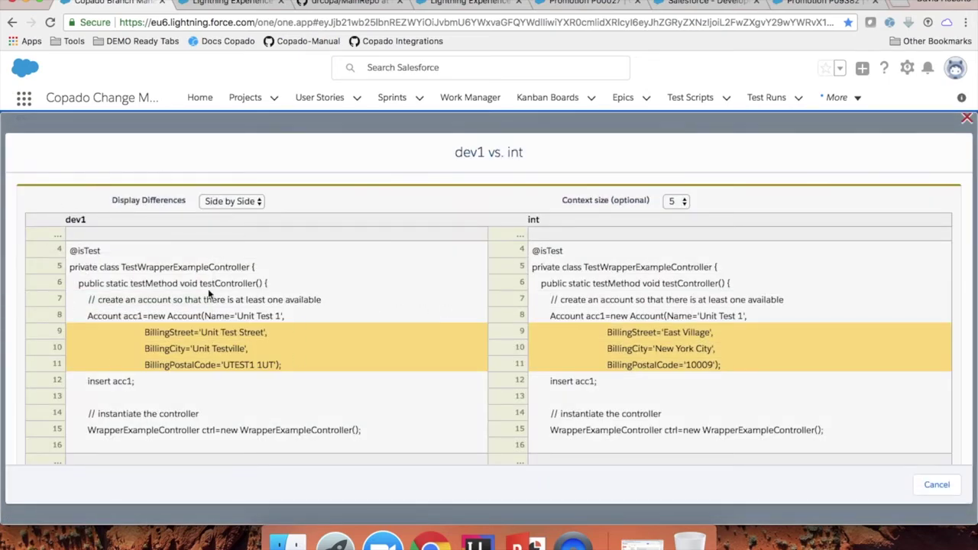
drag(205, 332, 280, 331)
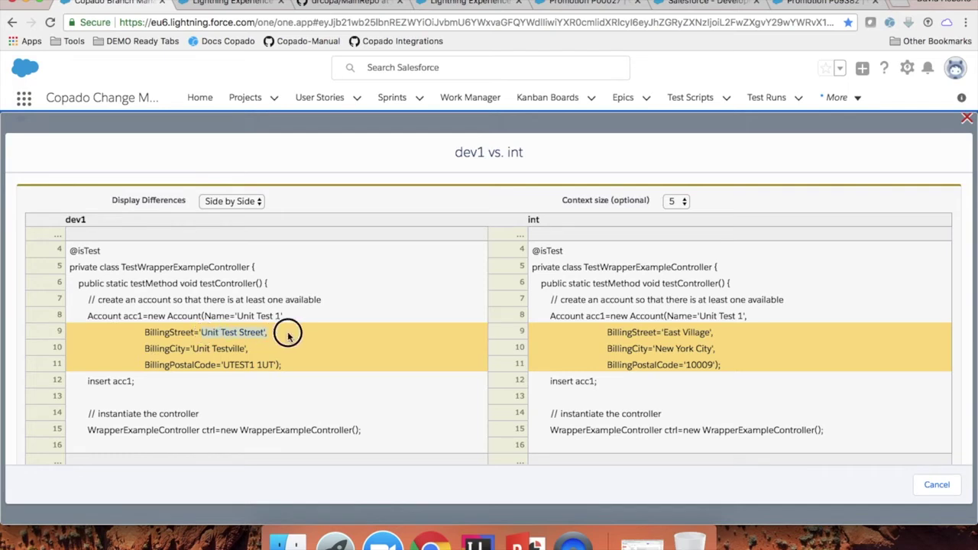
click(204, 332)
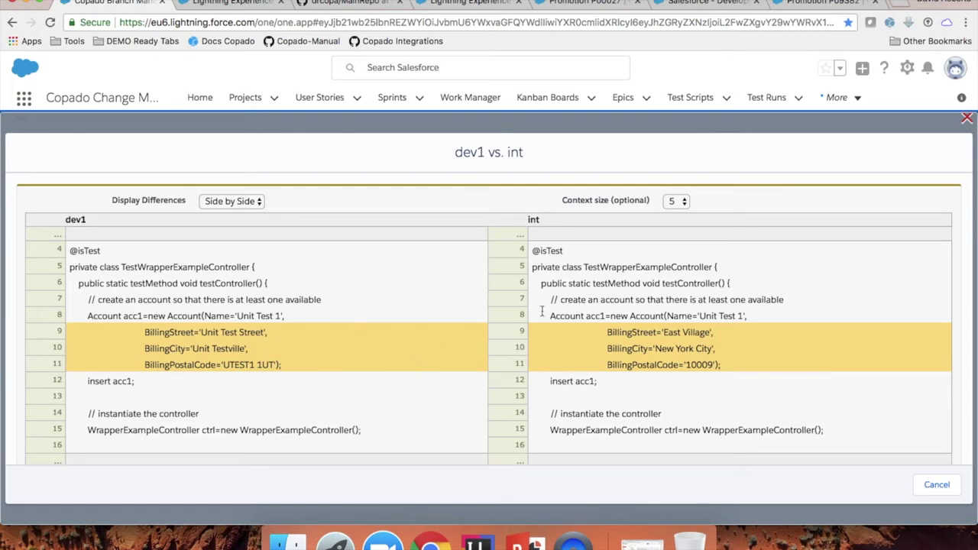
click(969, 120)
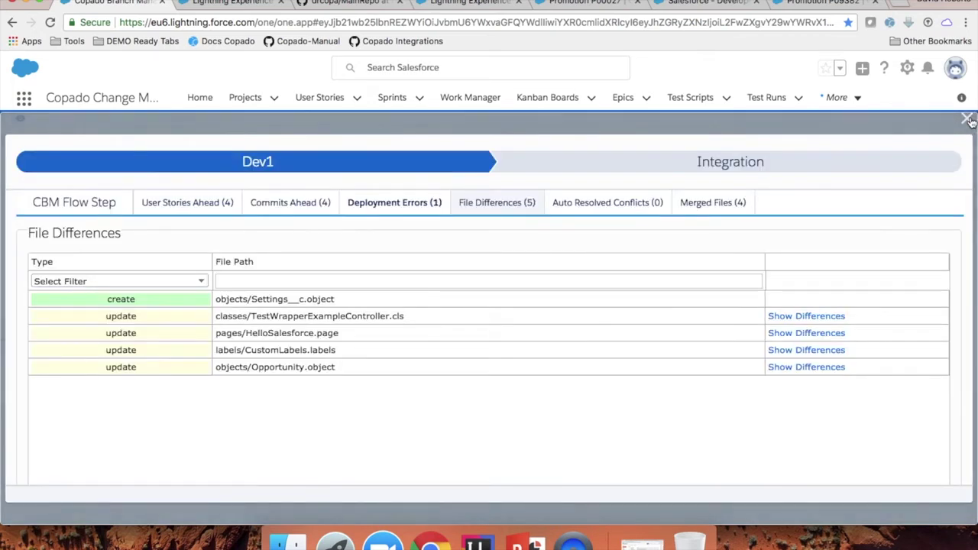
click(969, 120)
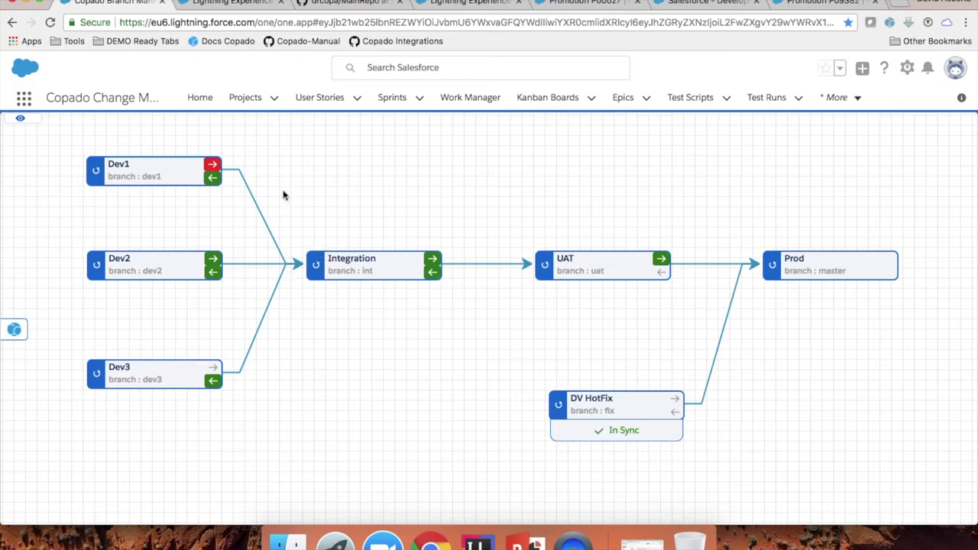
Inspect the Integration-to-Dev1 back-promotion file differences for TestWrapperExampleController.cls through the end of the testWrapperSize method, and close the comparison
click(213, 181)
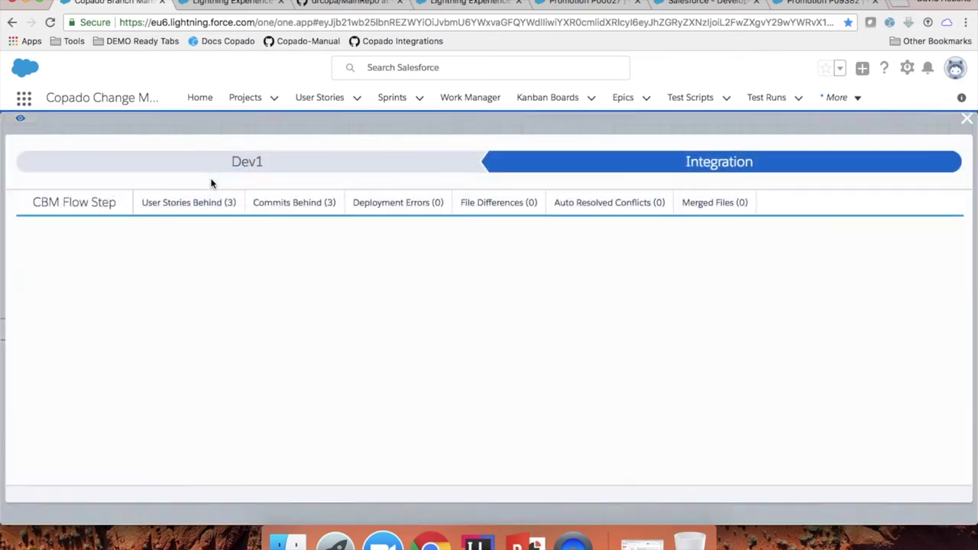
click(496, 204)
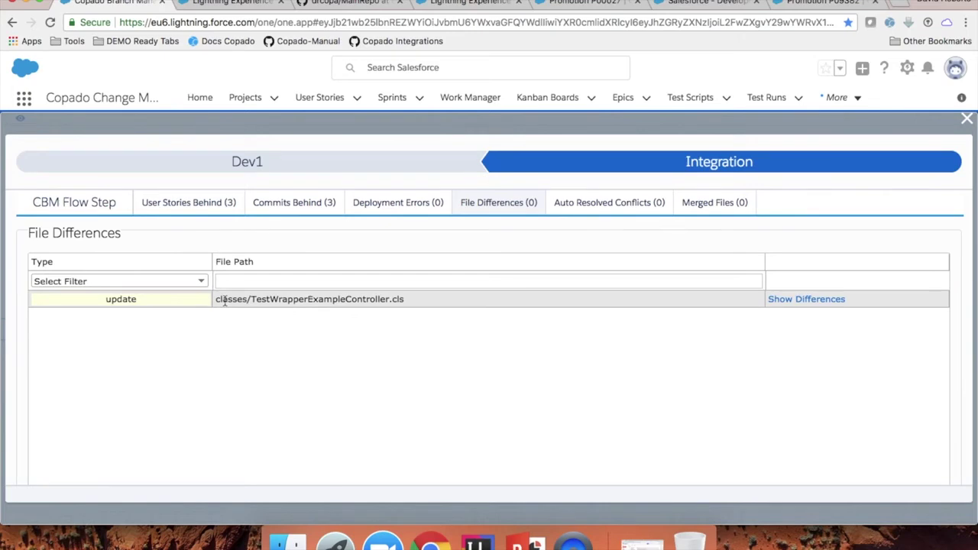
click(789, 301)
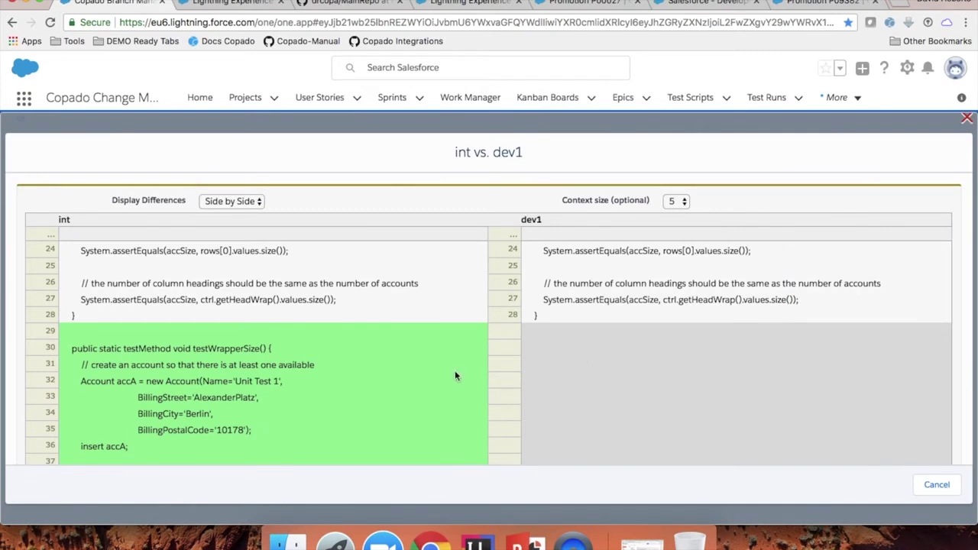
scroll(406, 375, down, 3)
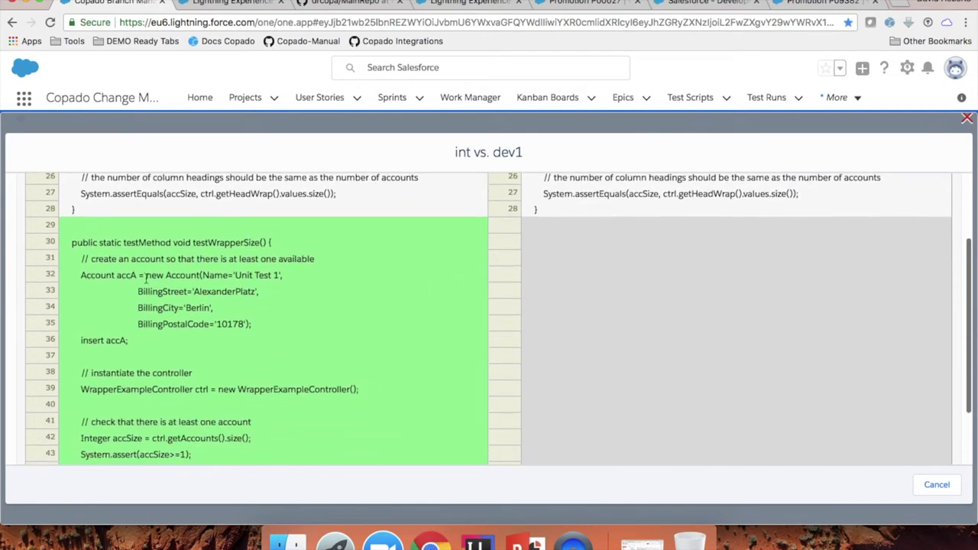
scroll(145, 279, down, 2)
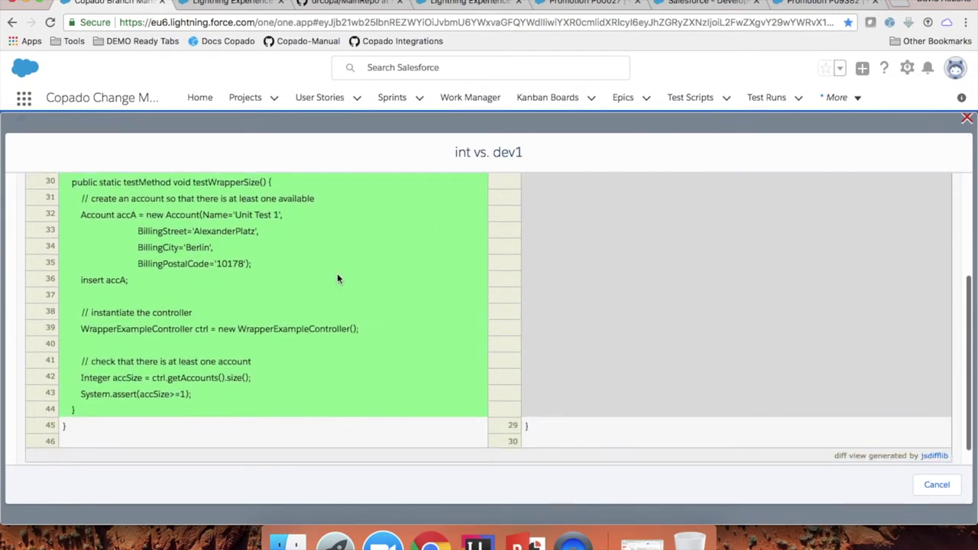
scroll(338, 277, up, 5)
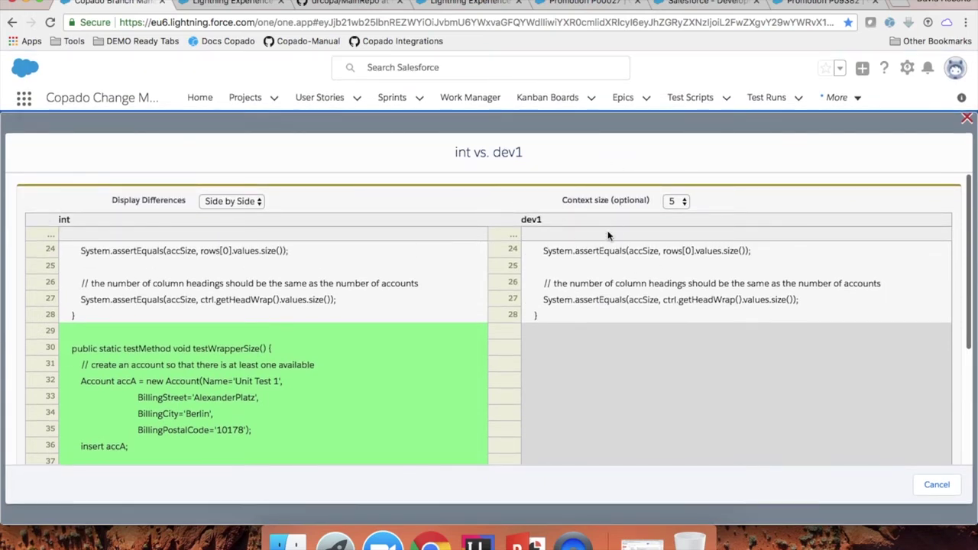
scroll(574, 328, down, 3)
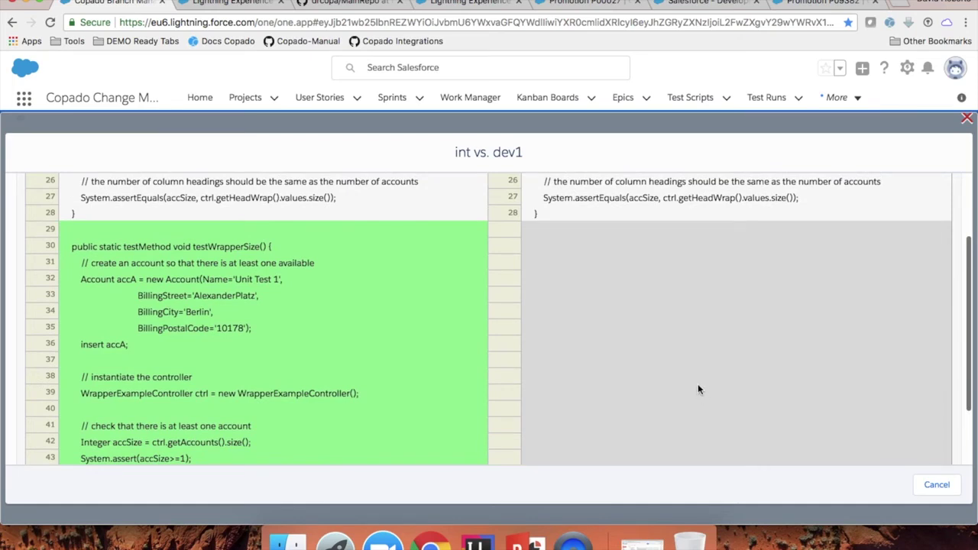
scroll(670, 364, up, 3)
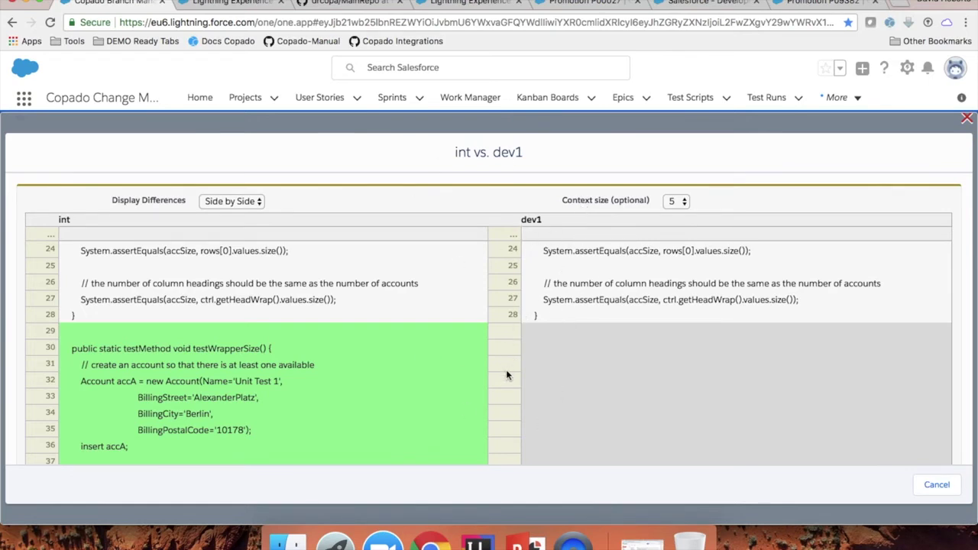
click(967, 121)
click(967, 121)
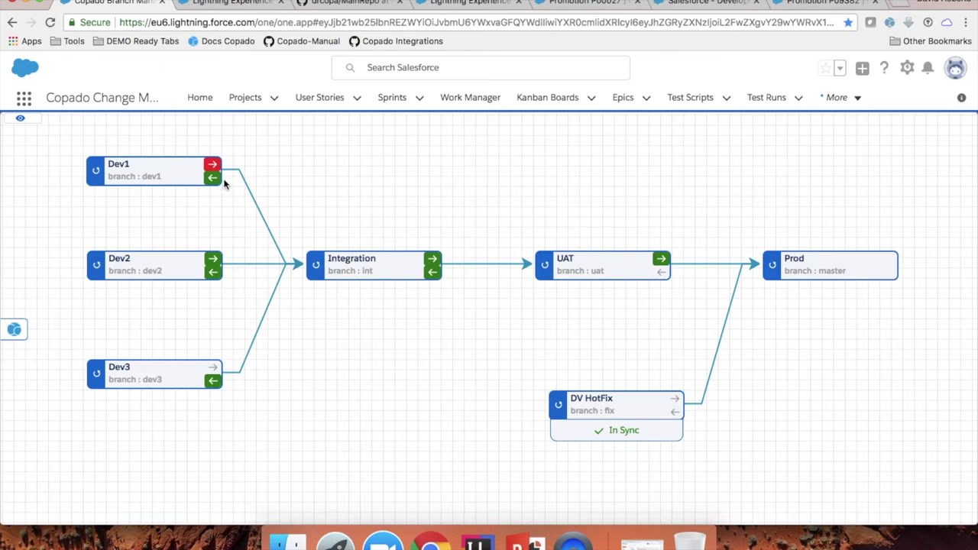
Reopen the dev1 vs. int comparison of TestWrapperExampleController.cls, compare the BillingStreet lines in both branches, and return to the diagram
click(213, 167)
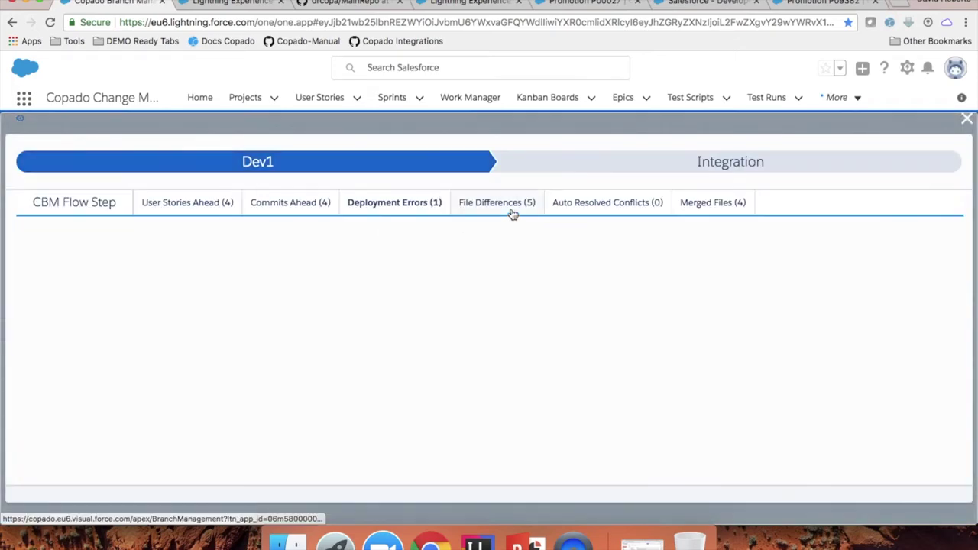
click(510, 207)
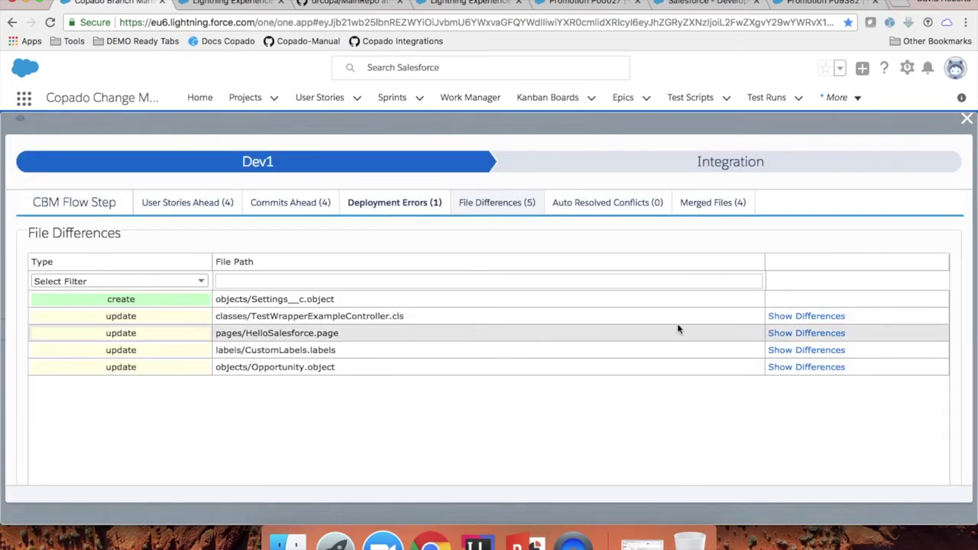
click(780, 316)
click(781, 316)
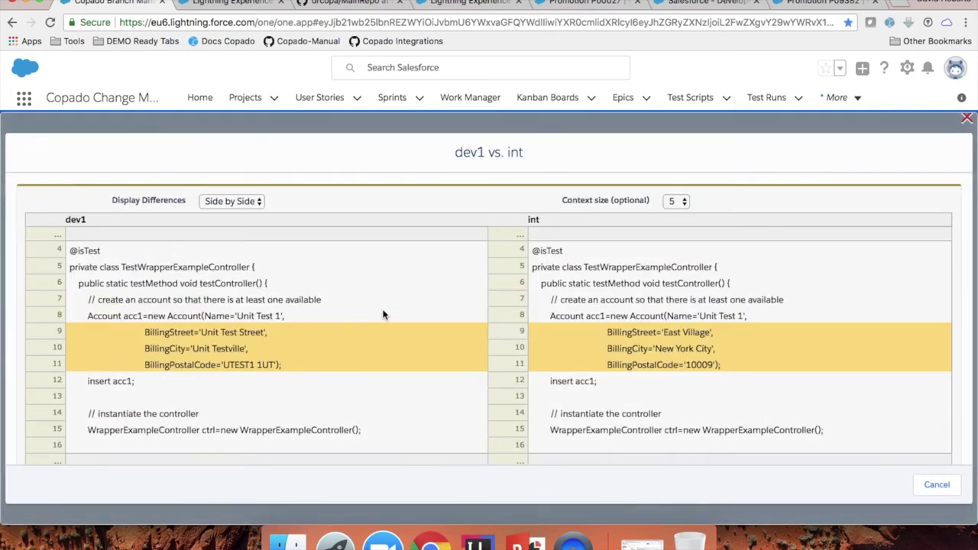
drag(269, 331, 145, 332)
drag(720, 336, 605, 334)
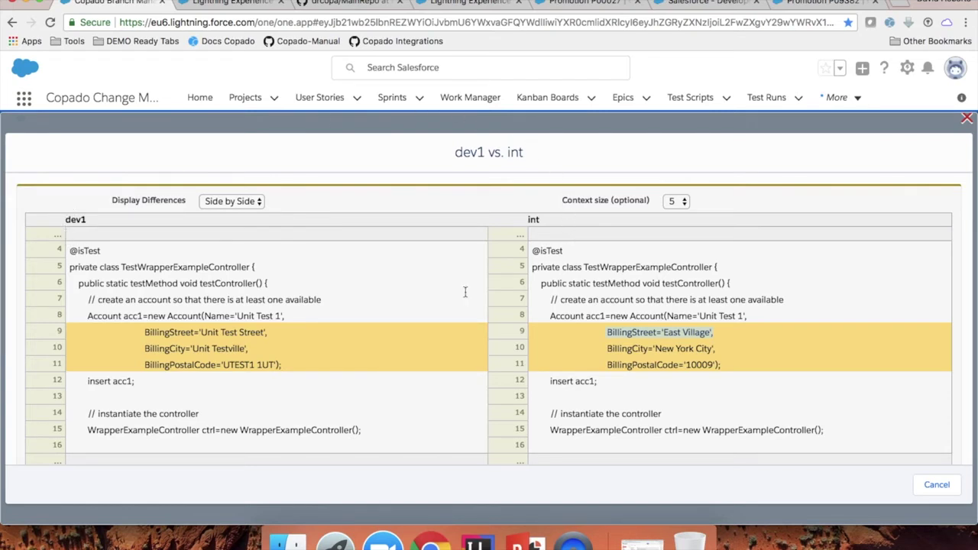
drag(266, 333, 155, 332)
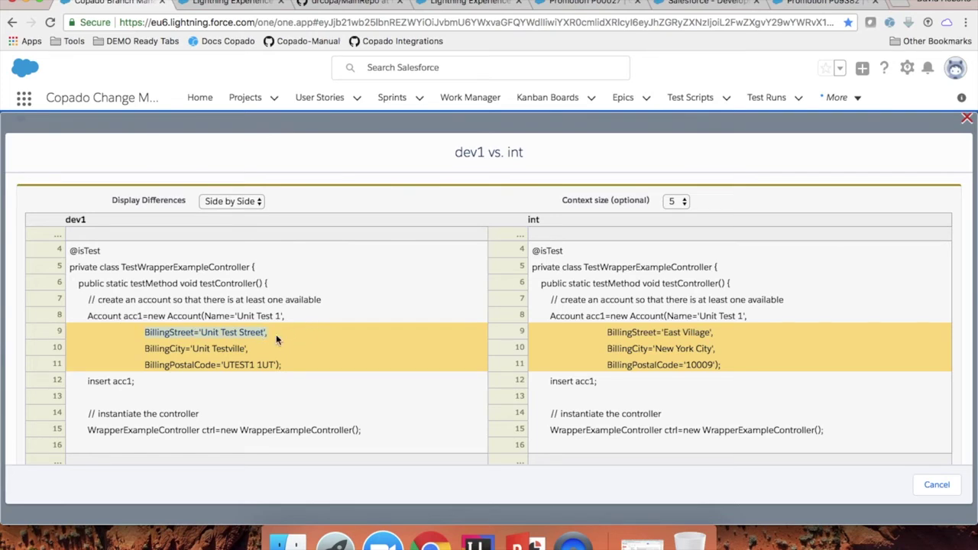
drag(717, 332, 602, 333)
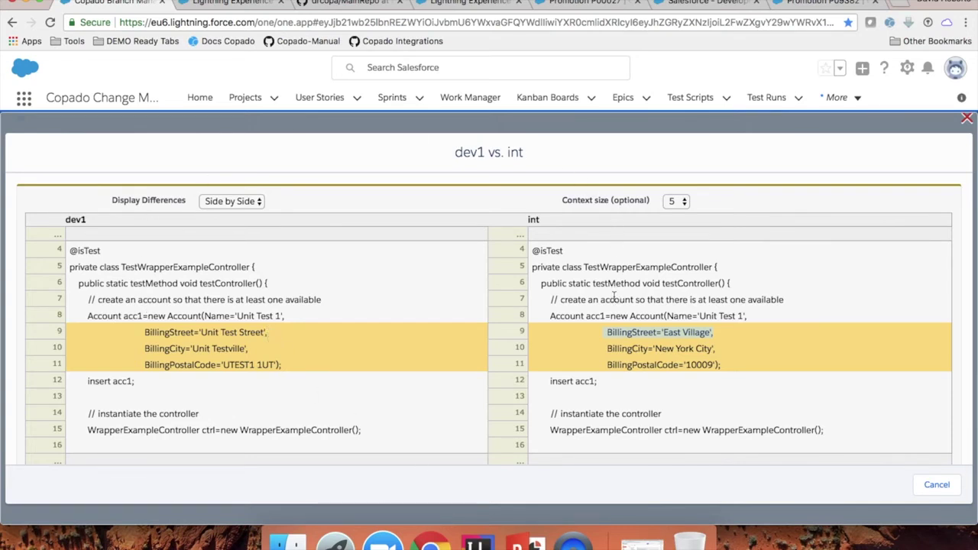
click(967, 118)
click(968, 117)
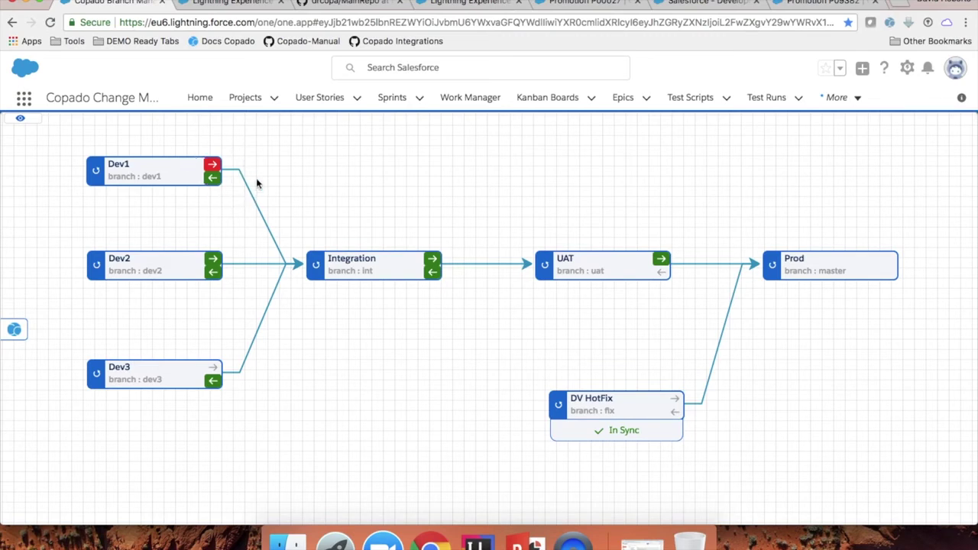
Select all Main Project user stories in the Integration-to-Dev1 back-promotion, and close the dialog without creating the promotion
click(211, 178)
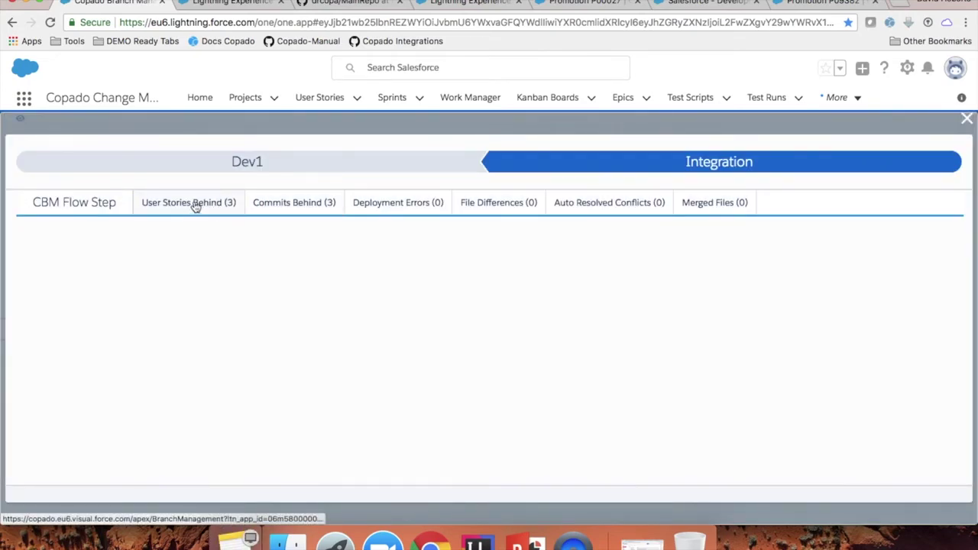
click(206, 208)
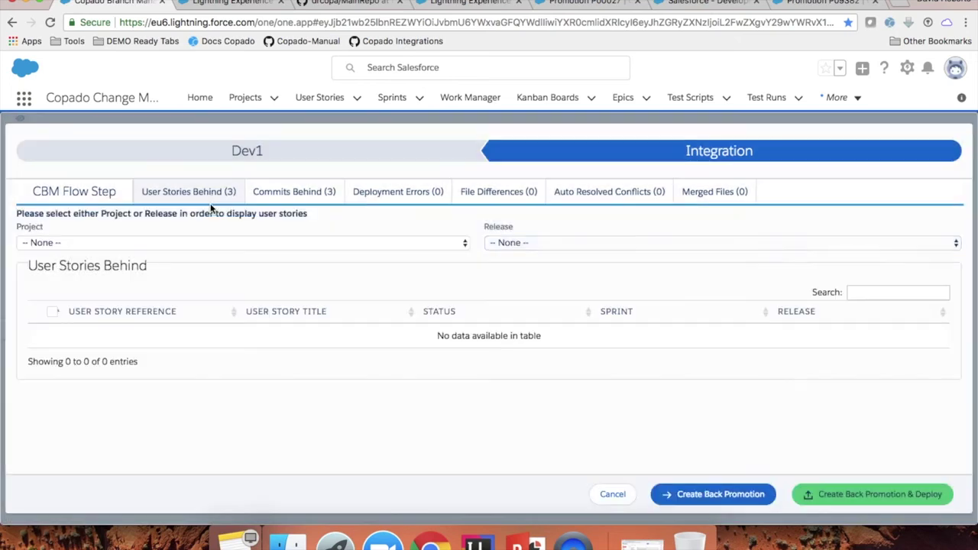
click(139, 242)
click(110, 254)
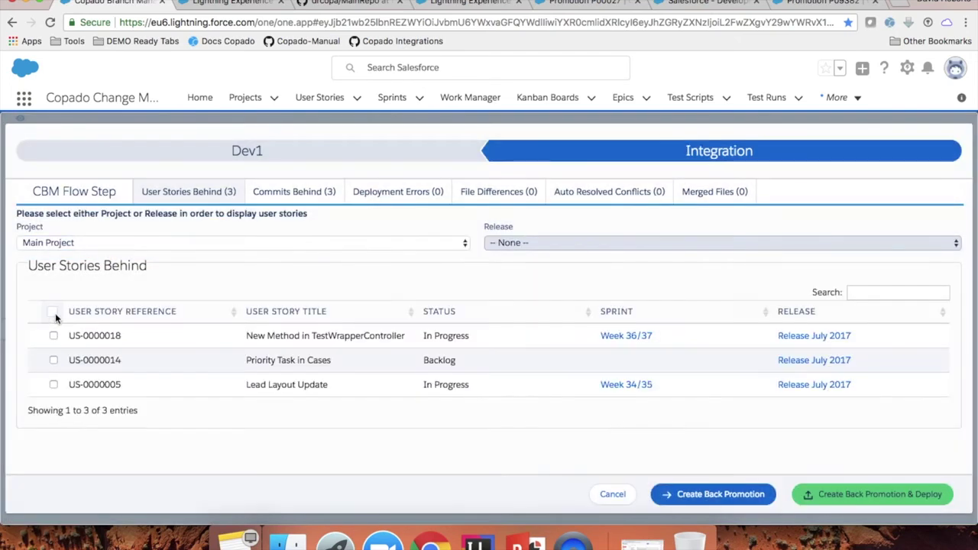
click(52, 312)
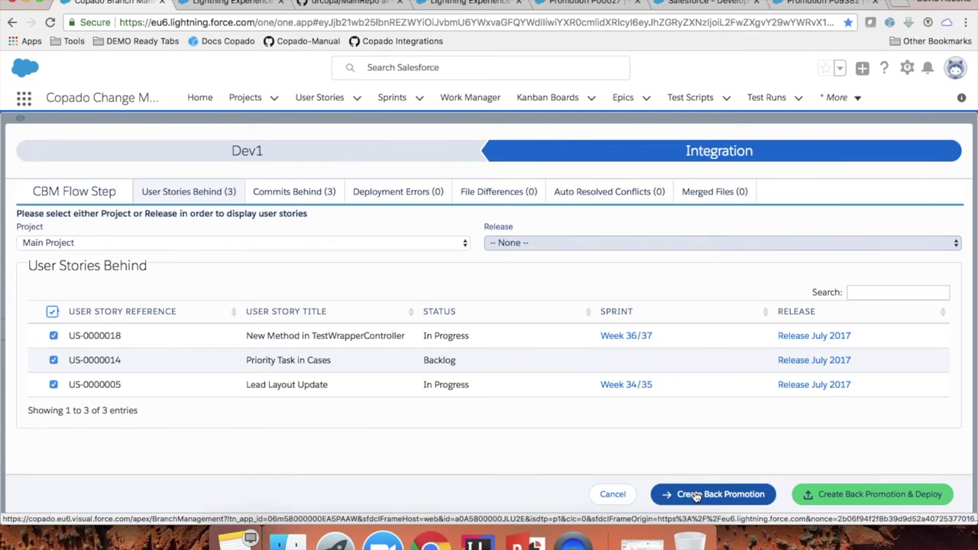
click(963, 121)
Switch to promotion P09382 and inspect its Auto Resolve Options setting
click(792, 6)
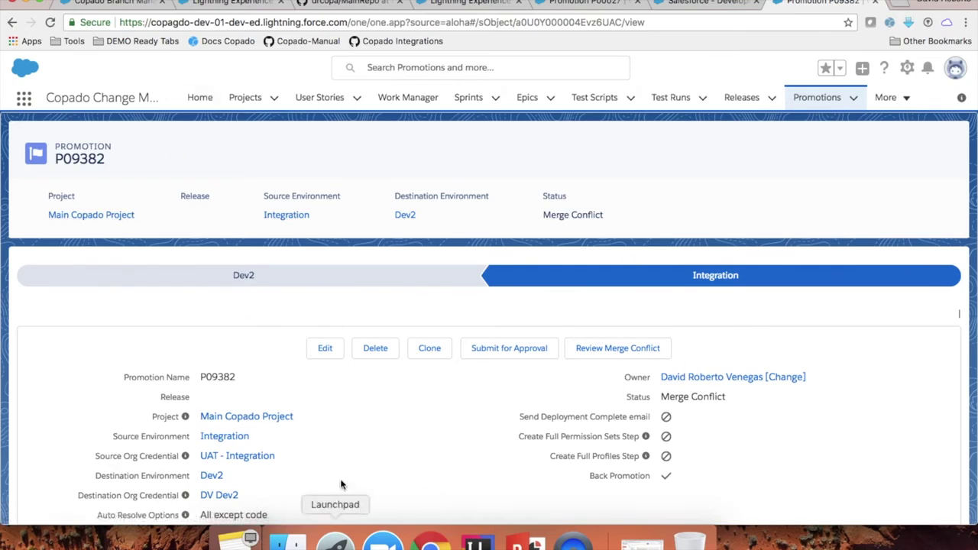
scroll(419, 445, down, 2)
scroll(418, 445, down, 2)
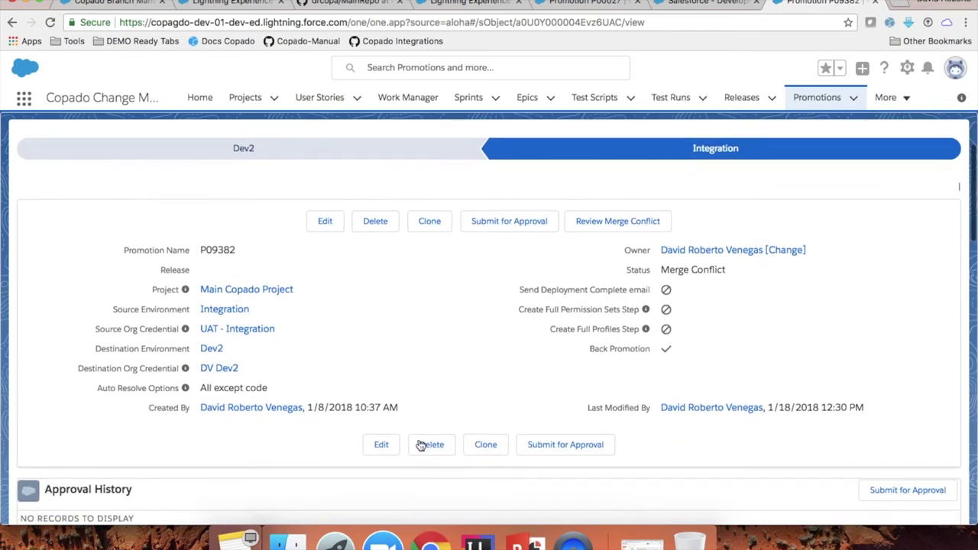
triple_click(214, 387)
triple_click(227, 388)
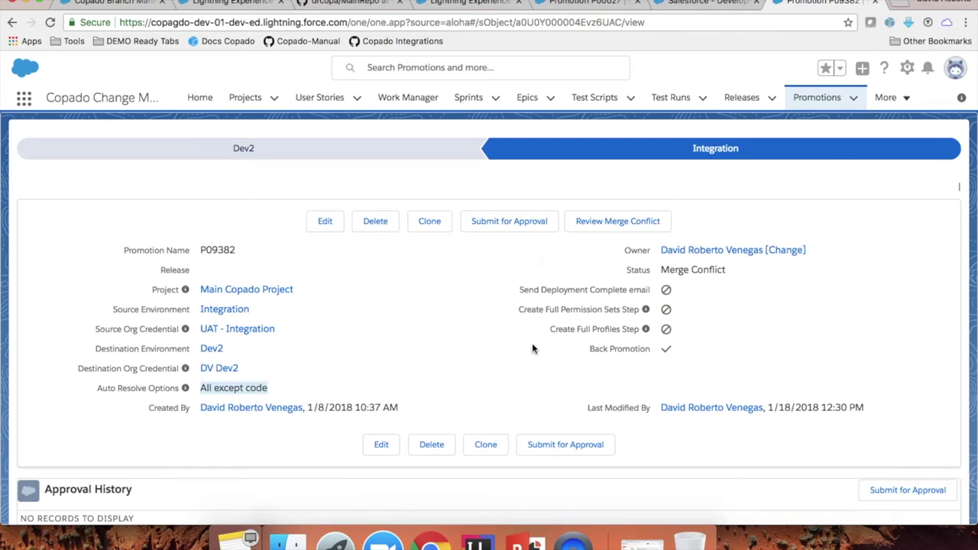
Review P09382's merge conflicts, examine both conflicting code blocks in the auto-resolved OpportunityClass.cls, and return to the conflicted files list
click(628, 223)
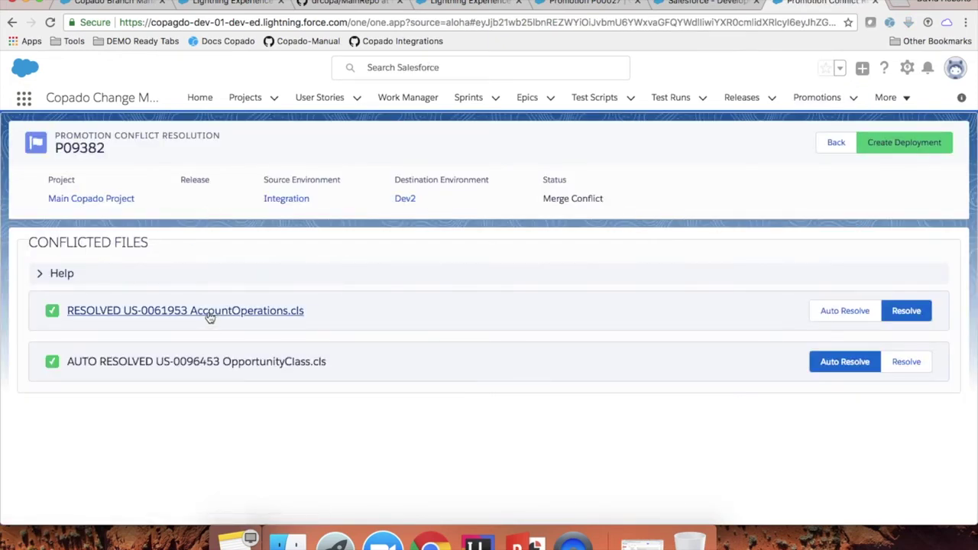
click(254, 364)
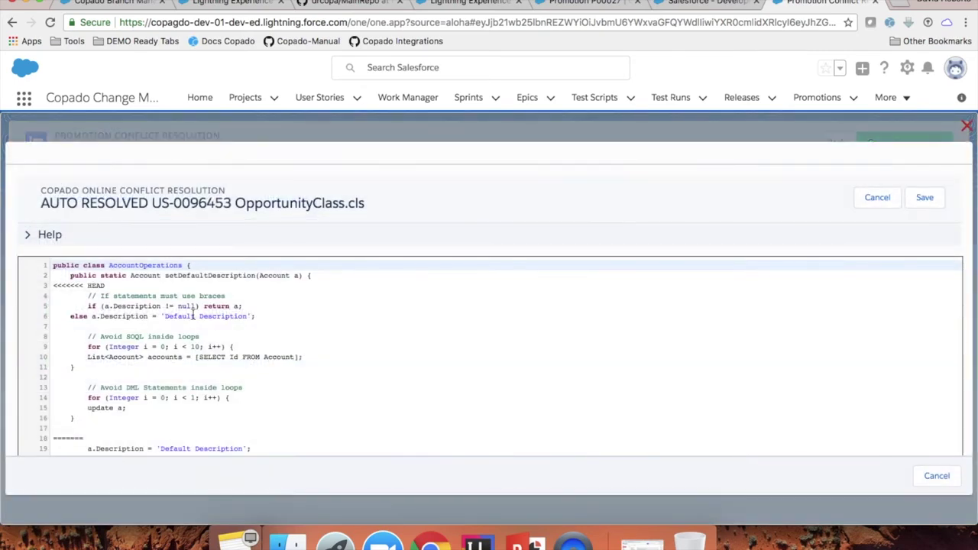
scroll(193, 314, down, 2)
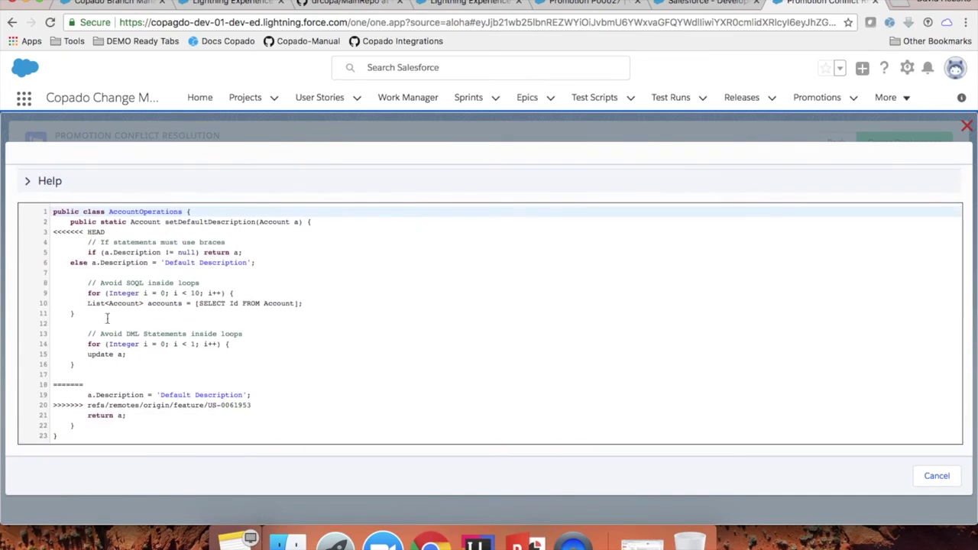
drag(93, 363, 70, 241)
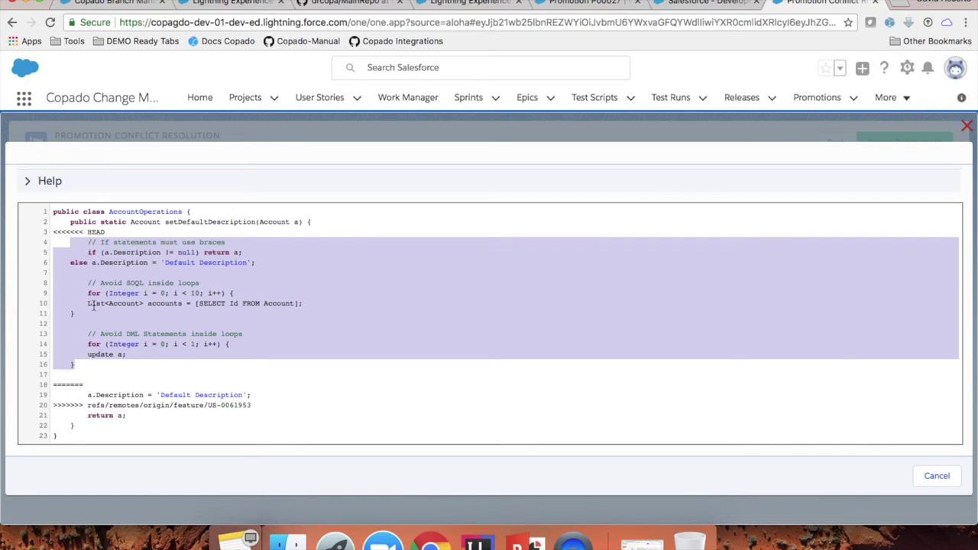
click(93, 305)
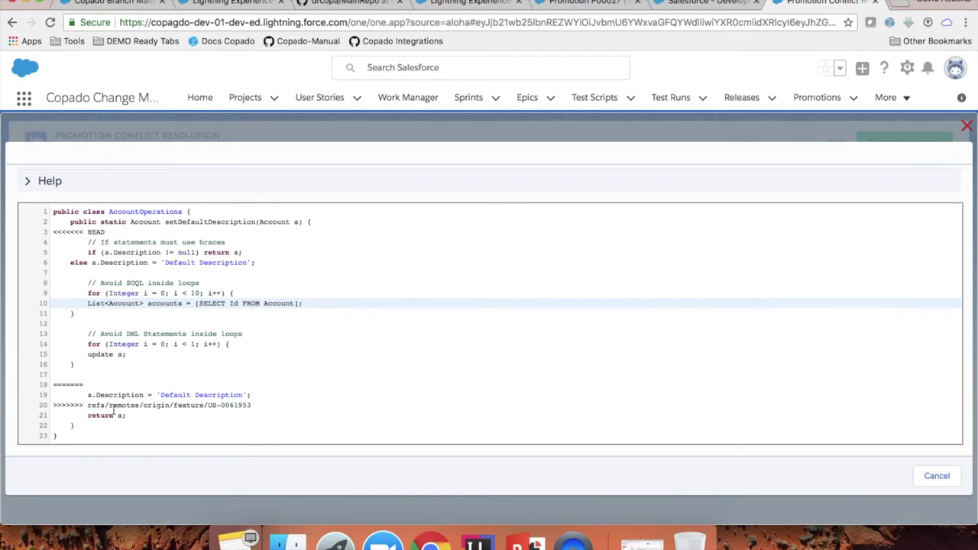
drag(89, 395, 257, 392)
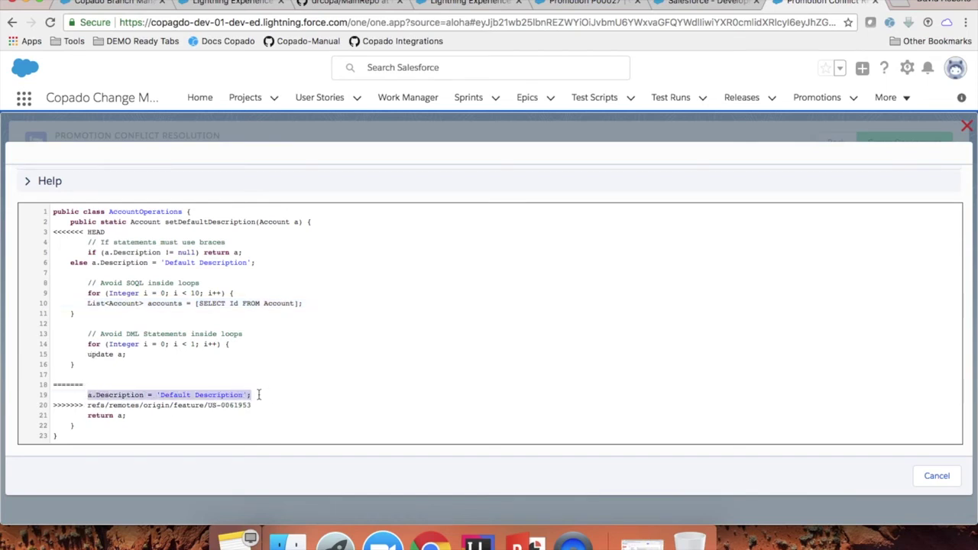
click(178, 395)
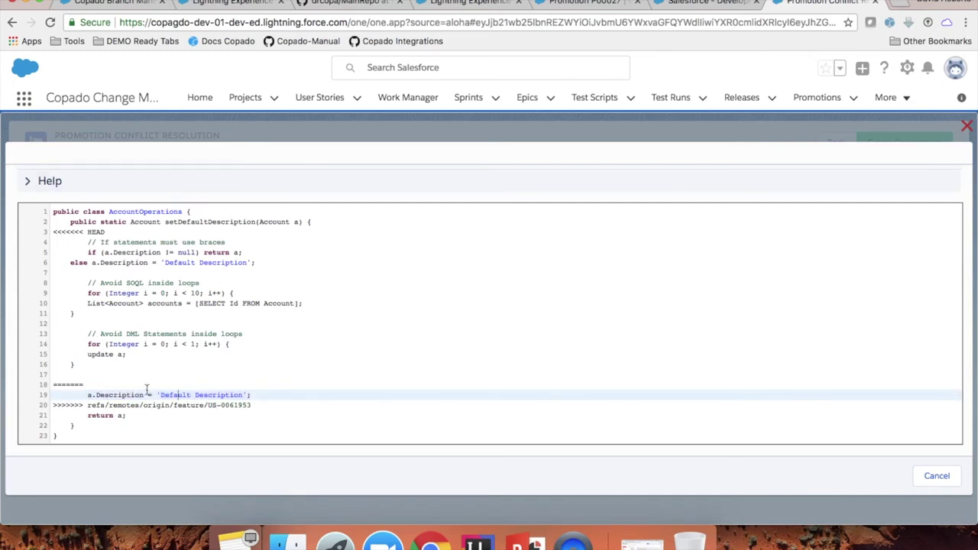
drag(268, 394, 86, 395)
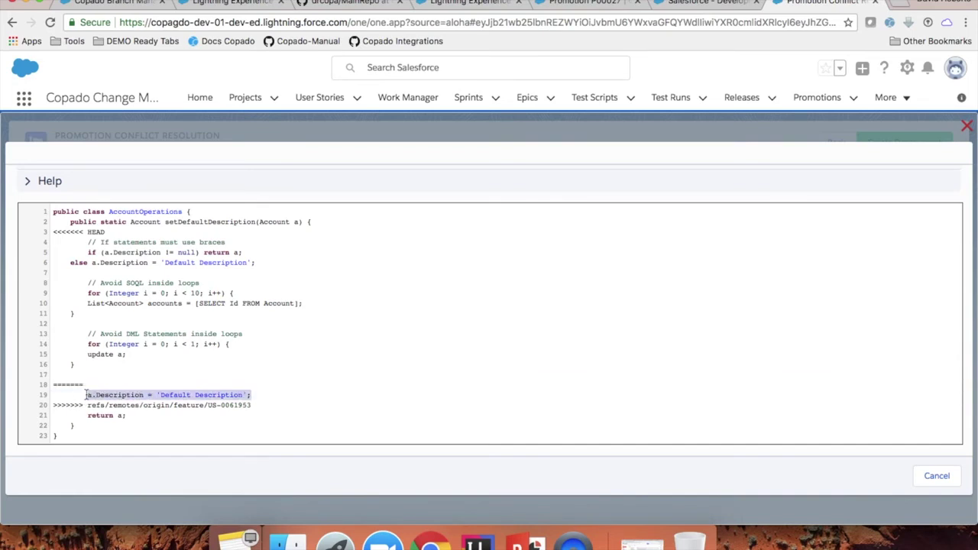
drag(108, 364, 69, 243)
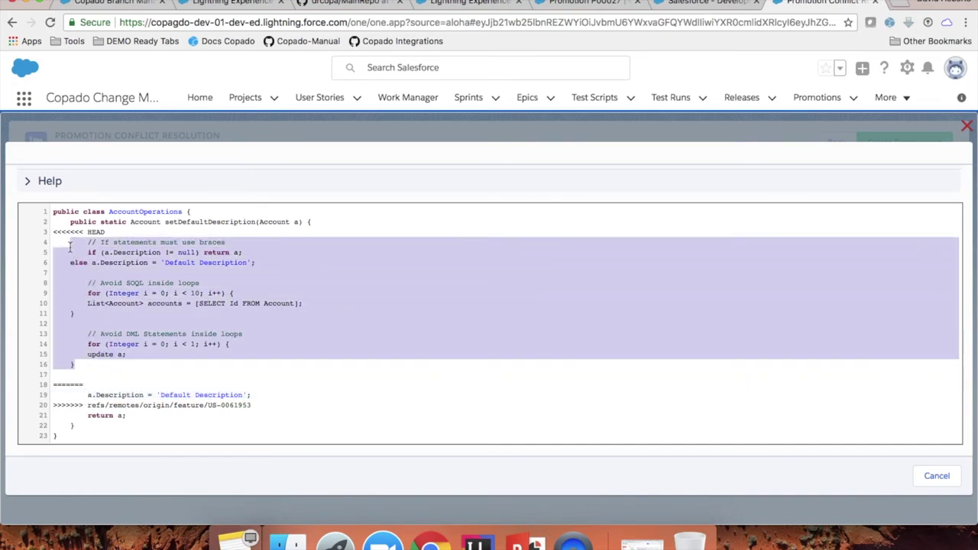
click(966, 124)
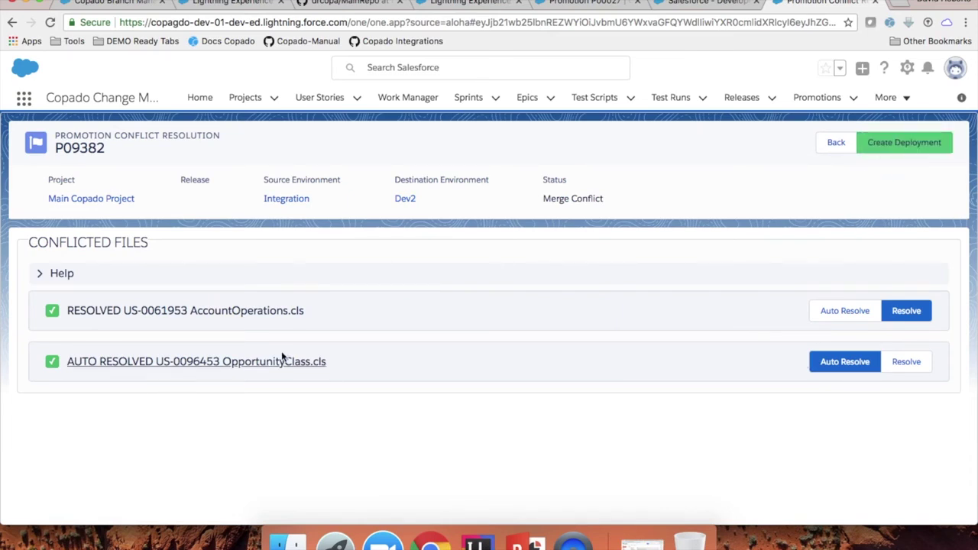
drag(62, 356, 324, 362)
click(63, 356)
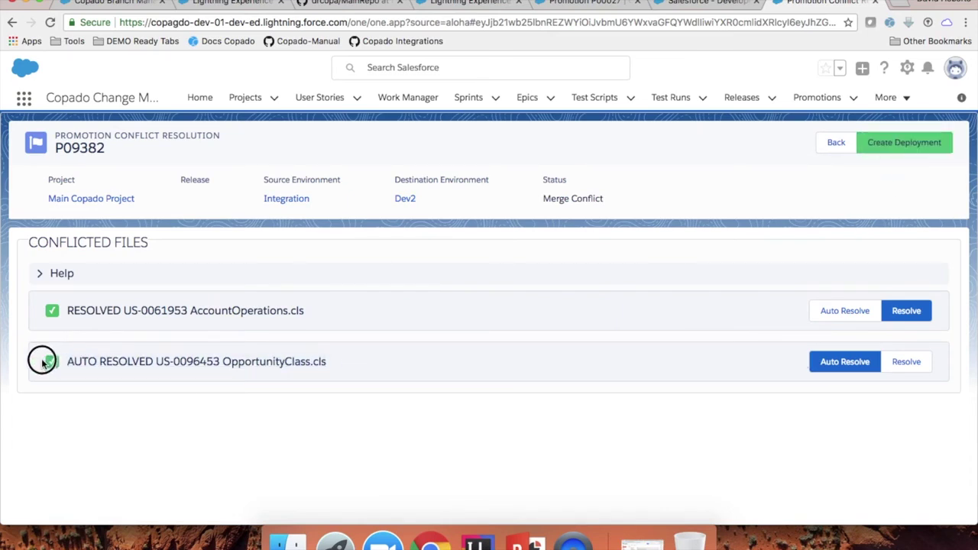
Reopen OpportunityClass.cls for conflict resolution and delete the ======= and >>>>>>> refs/remotes/origin/feature/US-0061953 marker lines
click(241, 363)
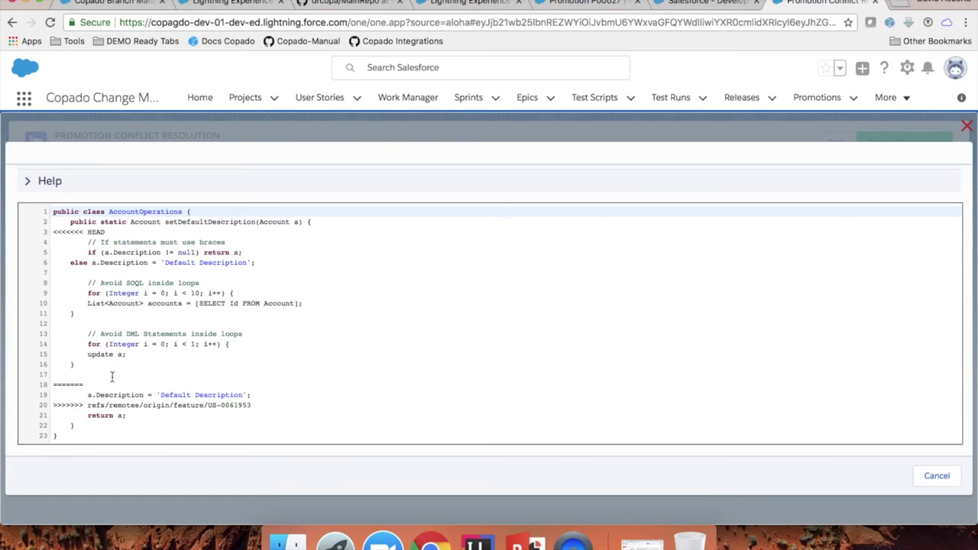
drag(92, 385, 31, 384)
key(BackSpace)
drag(265, 405, 49, 401)
key(BackSpace)
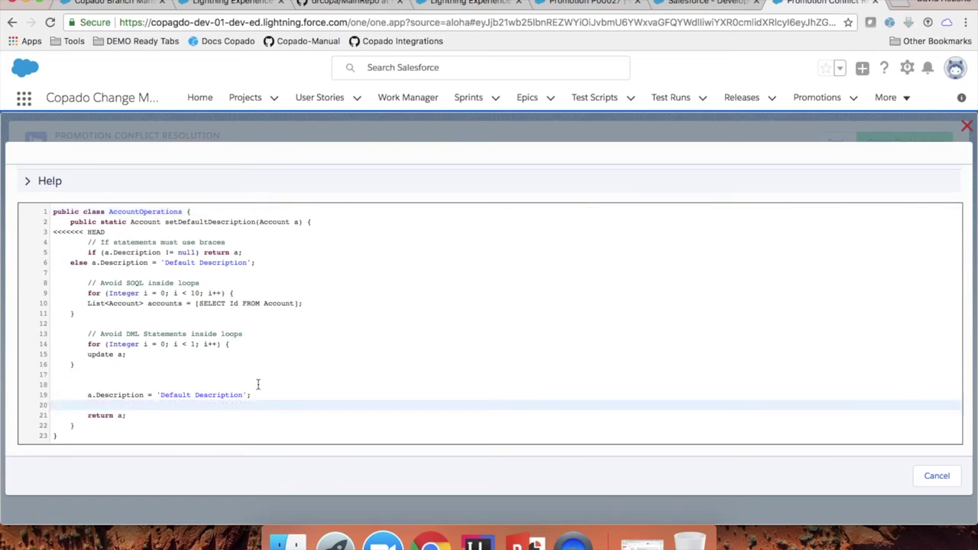
Replace the two loop blocks with the a.Description = 'Default Description'; line, remove the <<<<<<< HEAD marker, and close the editor without saving
drag(260, 395, 84, 394)
key(super+c)
key(BackSpace)
drag(107, 231, 52, 231)
key(BackSpace)
drag(75, 365, 71, 284)
key(super+v)
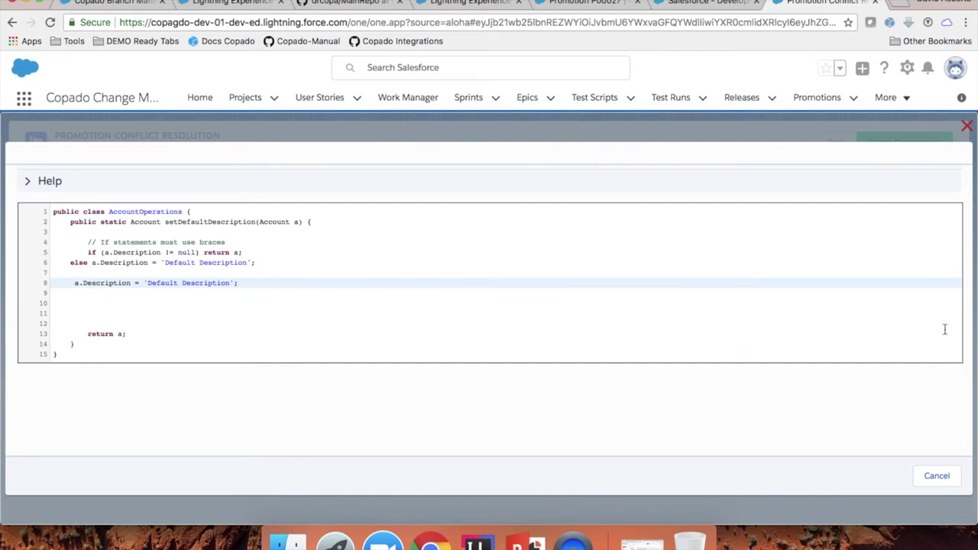
click(966, 127)
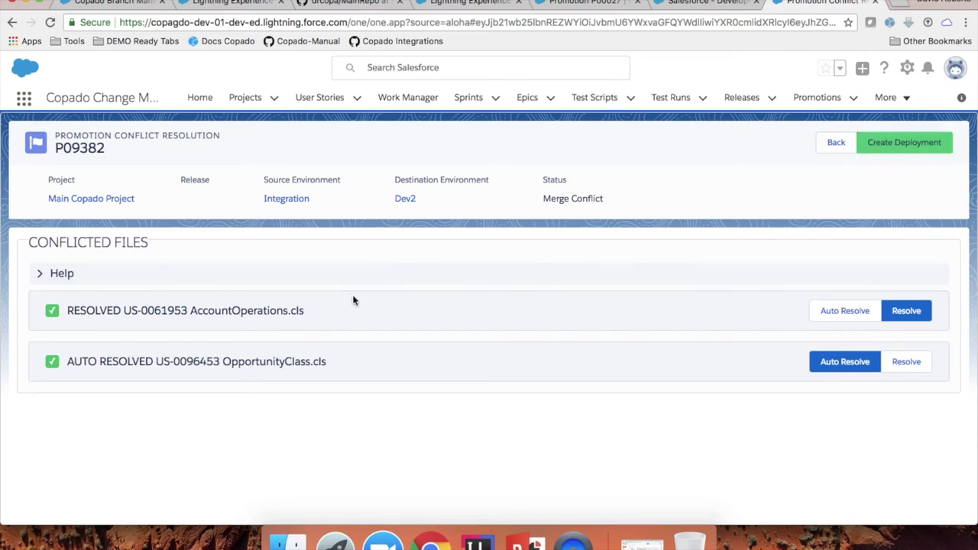
drag(325, 312, 74, 302)
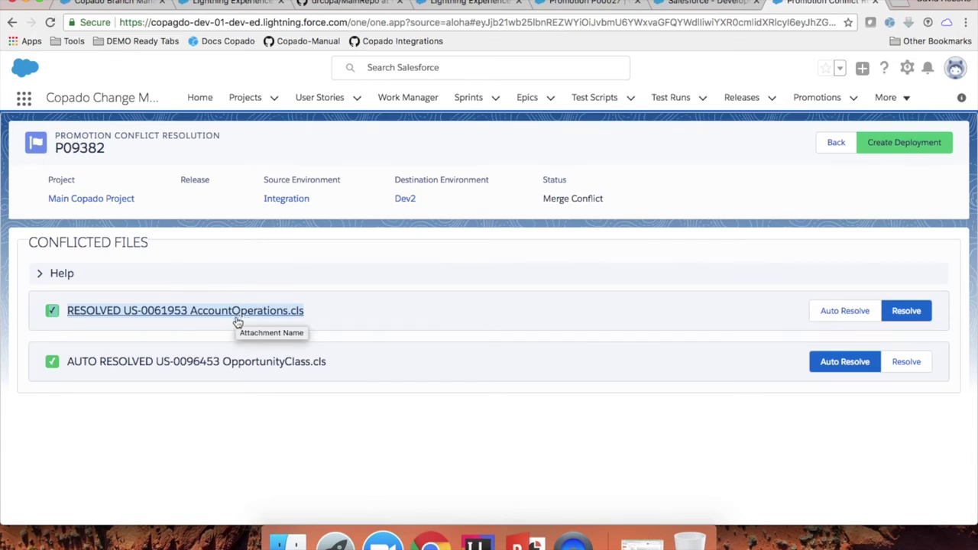
click(323, 313)
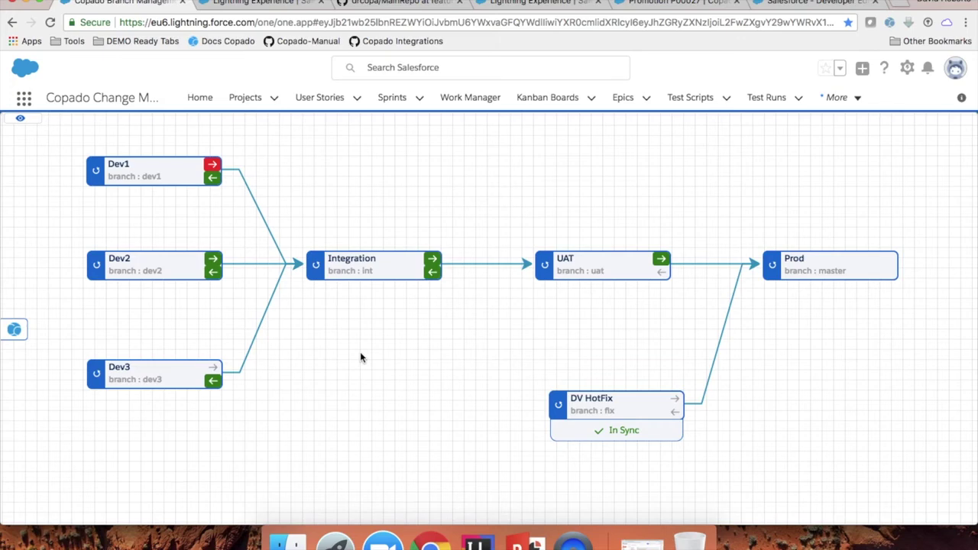
Switch to the MainRepo repository on GitHub, look through its dev and feature branches, and return to the Copado branch diagram
click(359, 4)
scroll(164, 347, down, 1)
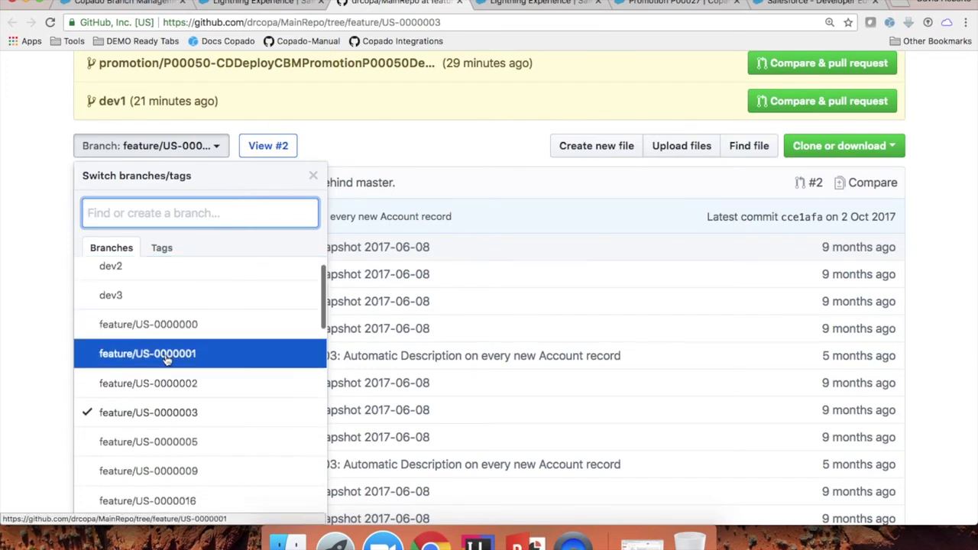
scroll(162, 345, down, 2)
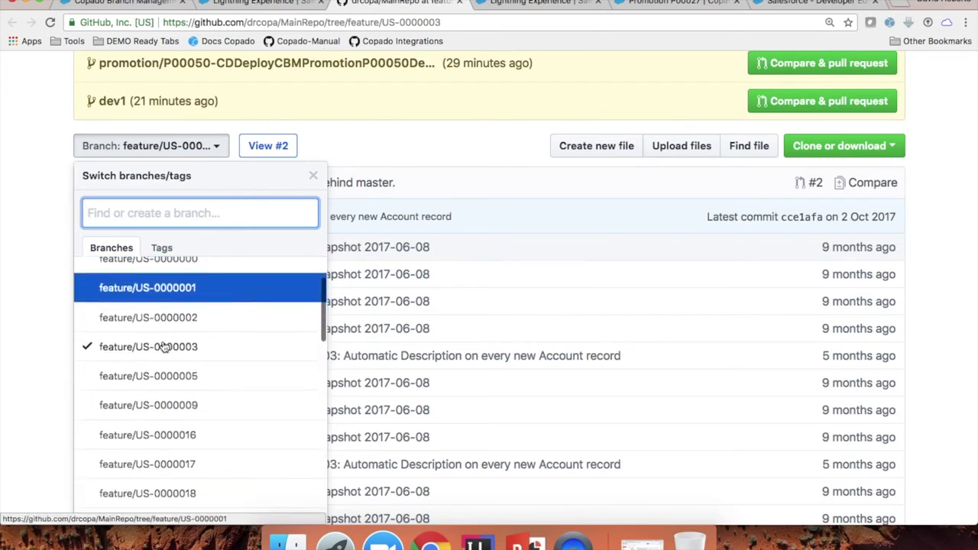
scroll(163, 402, up, 1)
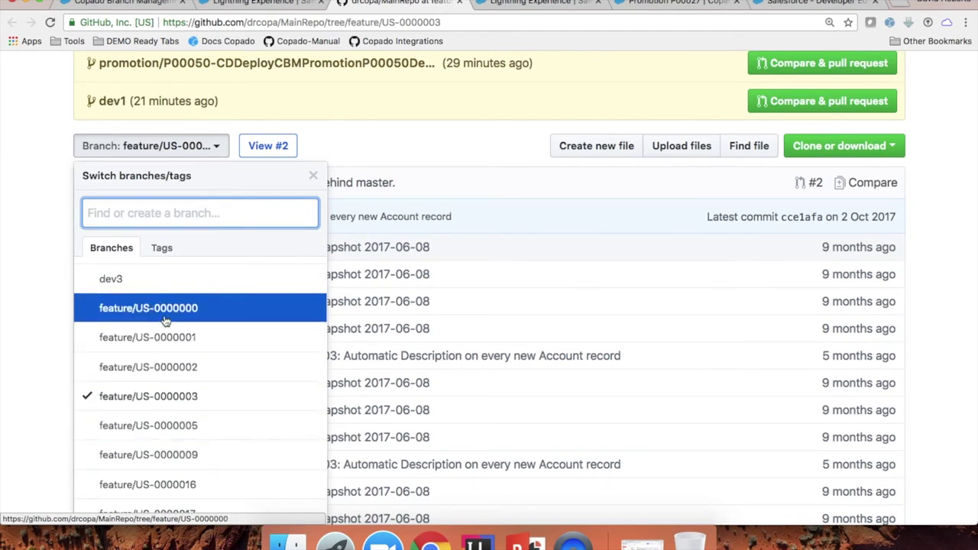
click(123, 3)
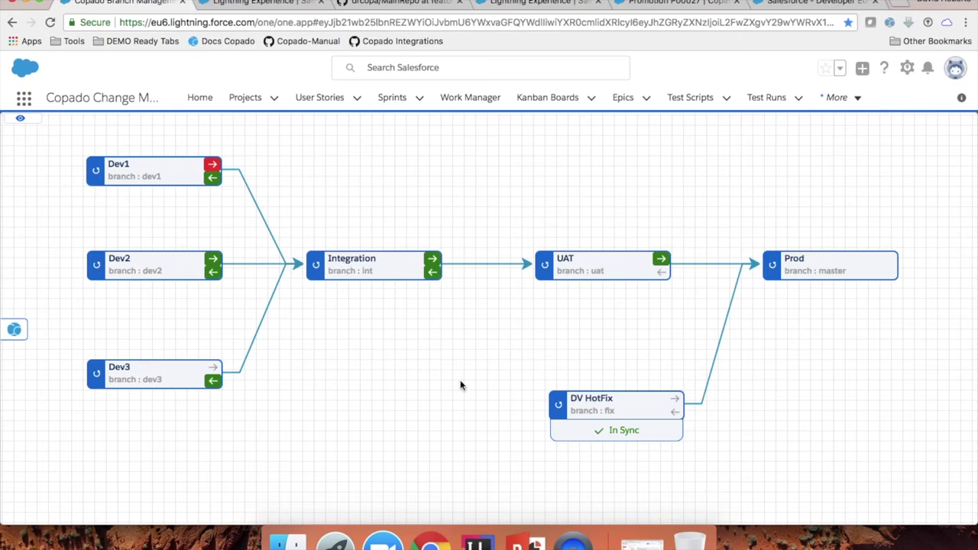
Rearrange the Dev2 and Dev3 boxes in the branch diagram, with Dev2 level with Integration and Dev3 closer below it
scroll(454, 381, right, 2)
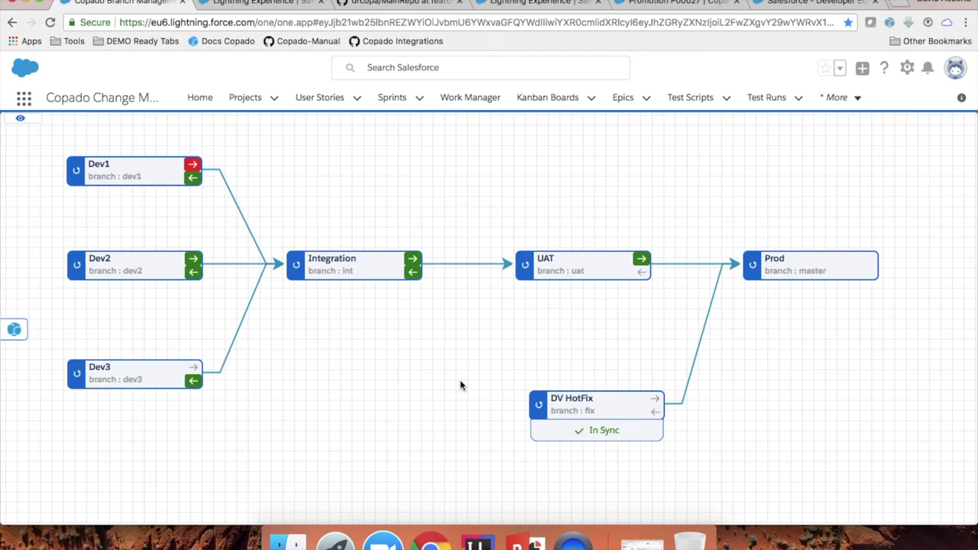
scroll(460, 385, left, 2)
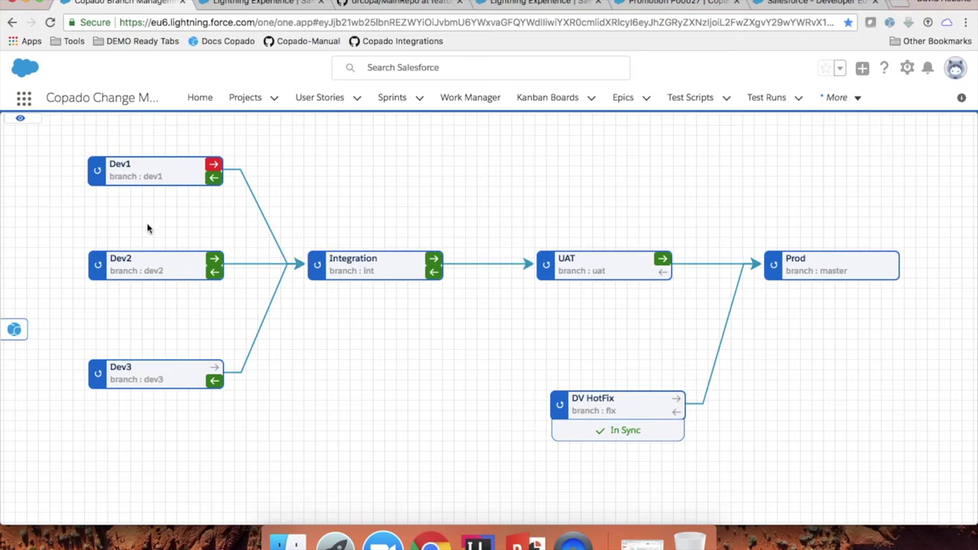
drag(148, 258, 150, 214)
drag(153, 372, 158, 264)
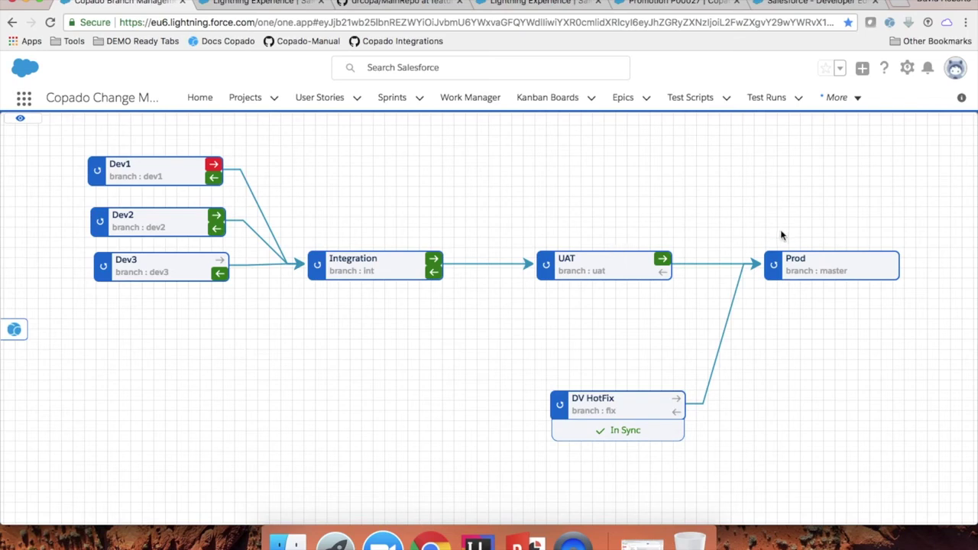
drag(188, 268, 185, 334)
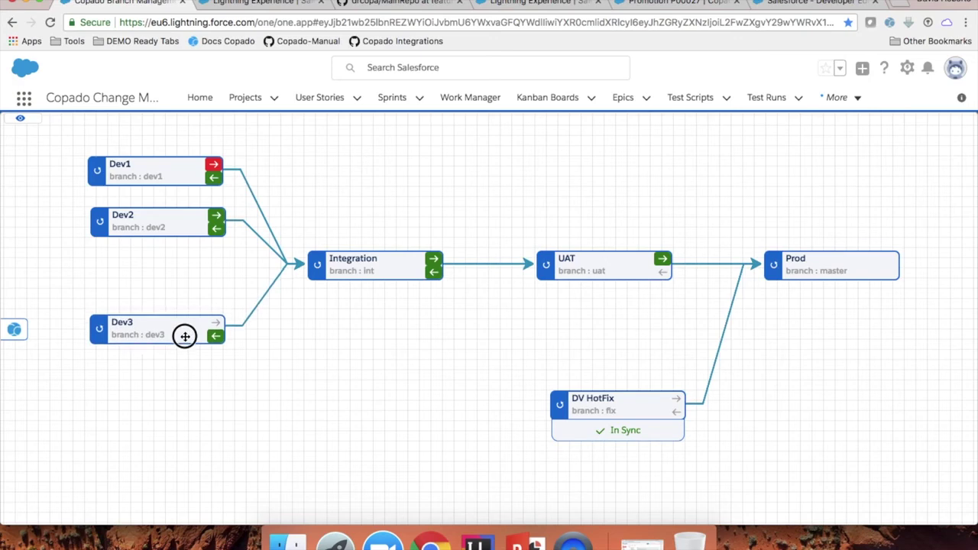
drag(186, 227, 186, 270)
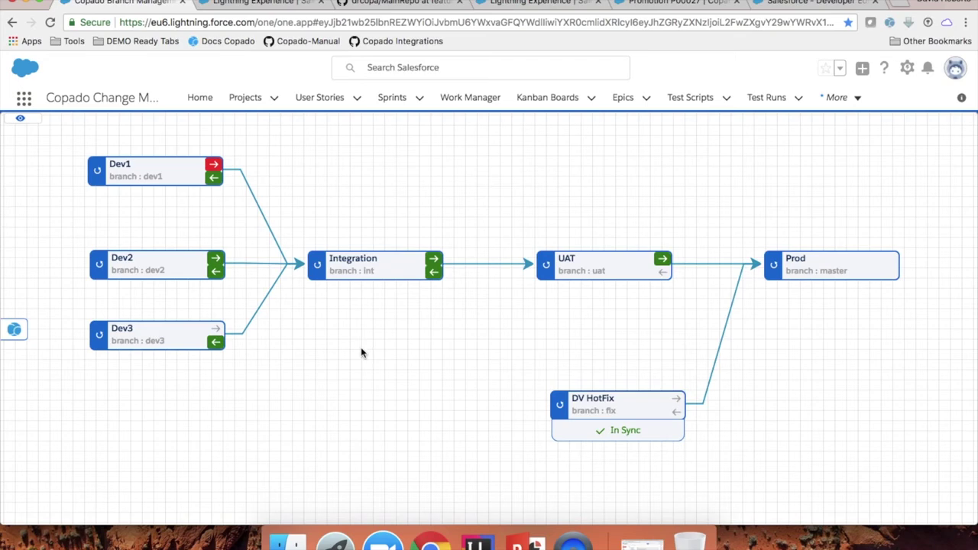
Review user story US-0000003's branch status, Promote Change and Promote and Deploy settings, and agile content, and return to the branch diagram
click(263, 3)
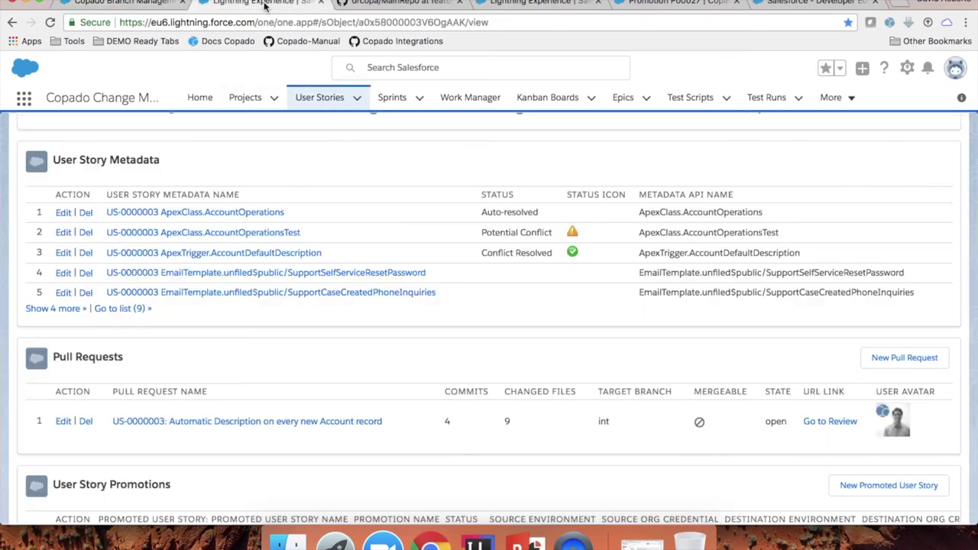
scroll(421, 229, up, 20)
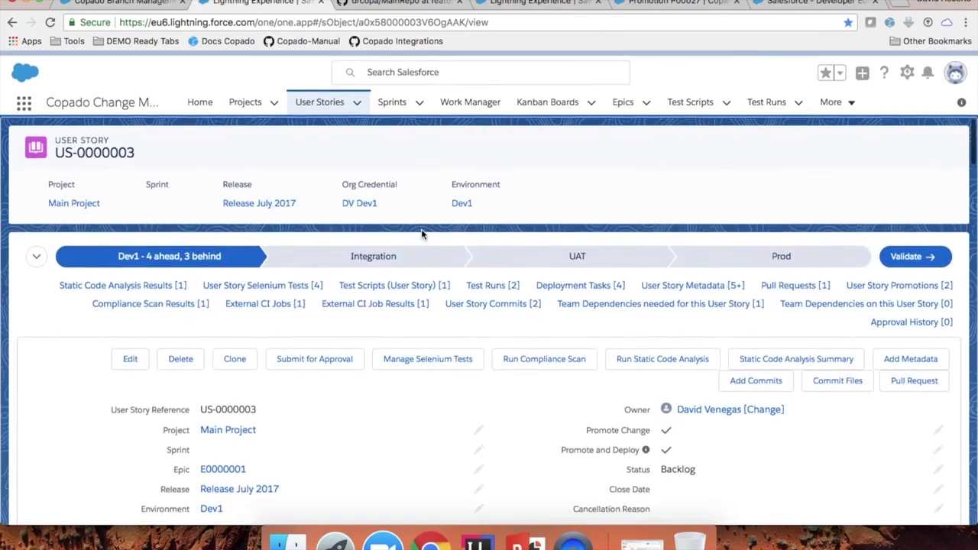
scroll(553, 364, down, 2)
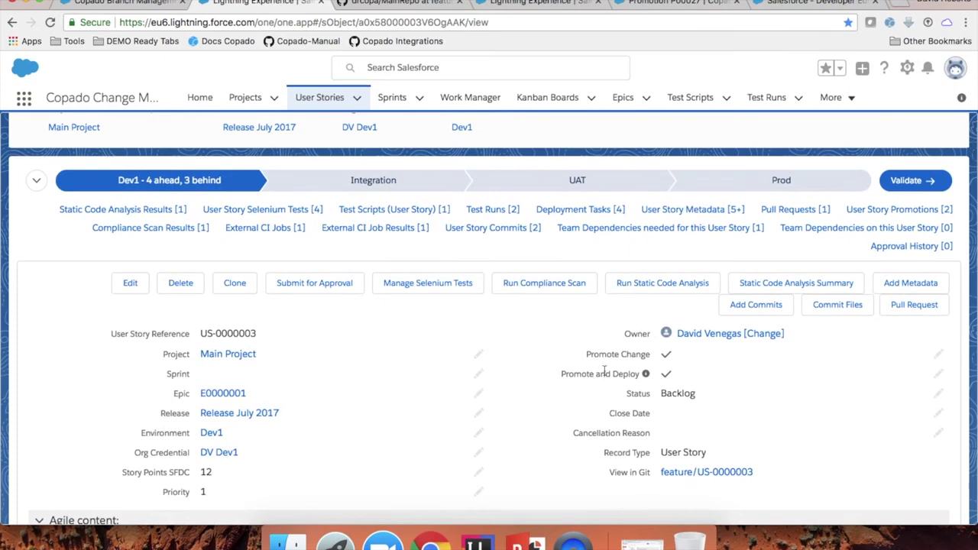
scroll(590, 354, down, 1)
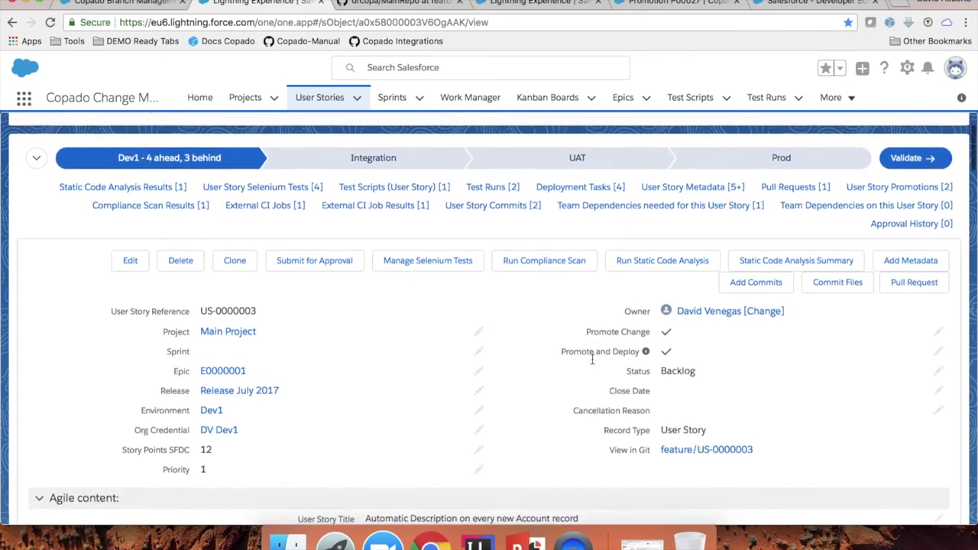
mouse_move(693, 186)
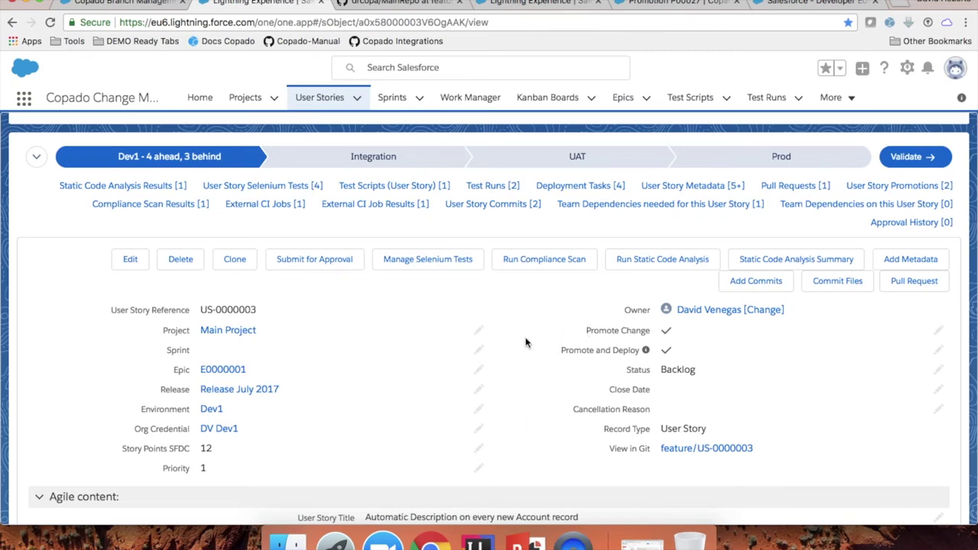
scroll(525, 343, down, 1)
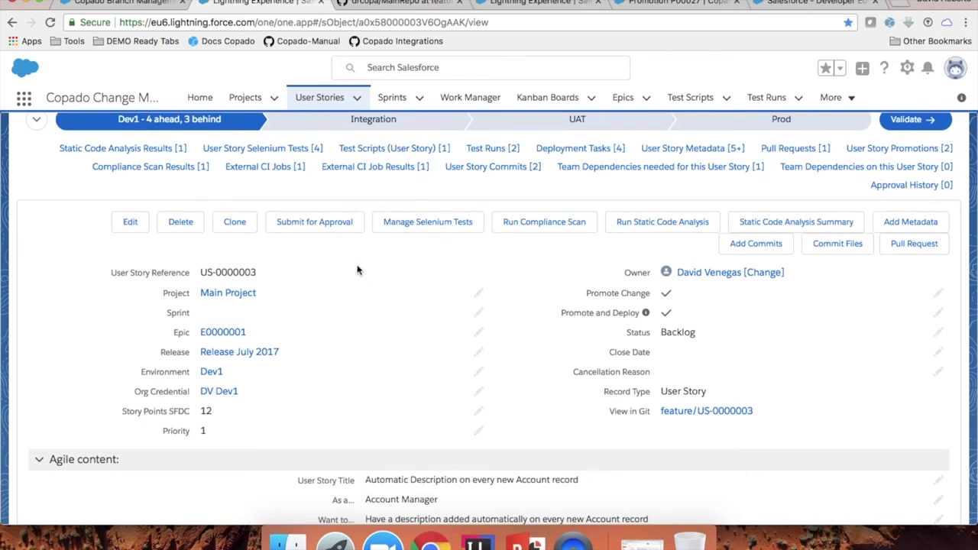
scroll(364, 314, down, 2)
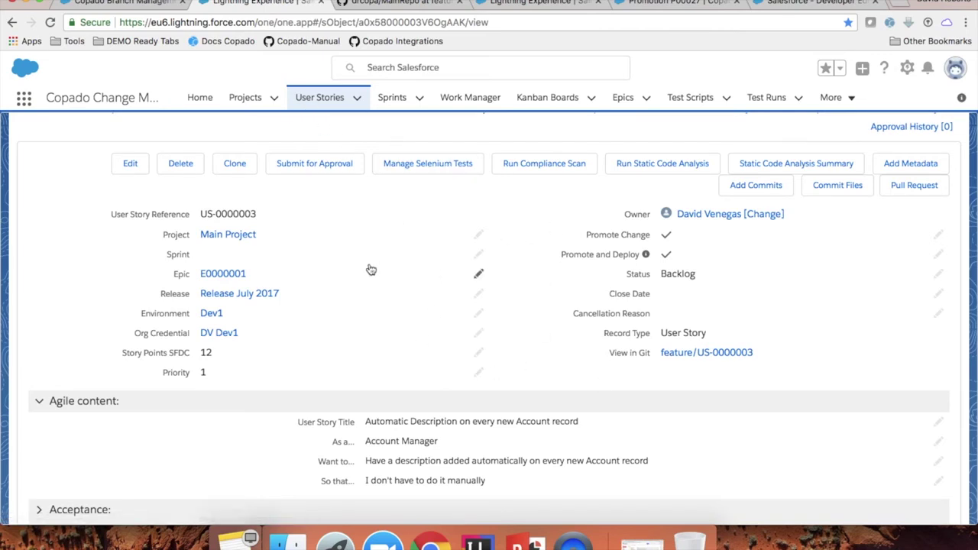
click(159, 3)
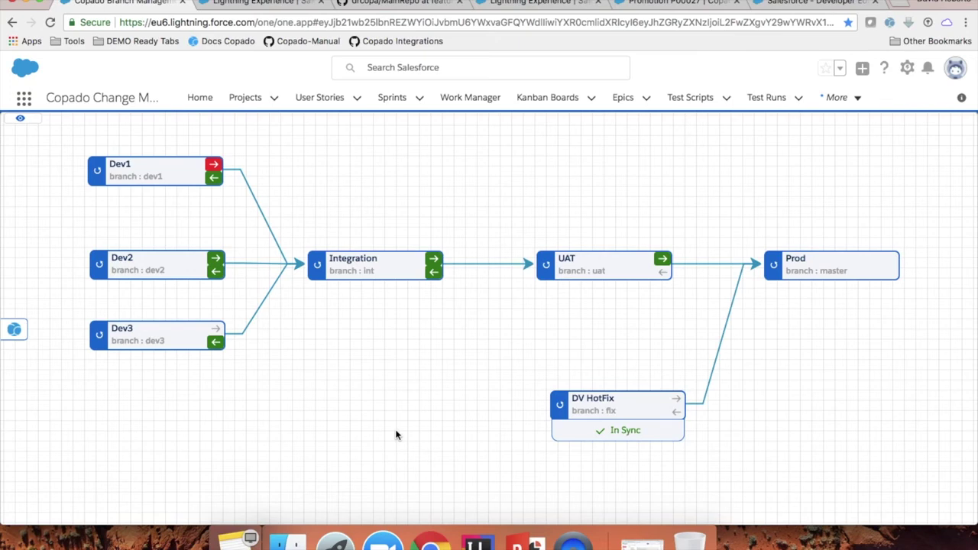
Inspect the status, steps and deploy options of the P00050 back-promotion deployment to Dev3, and close its browser tab without deploying
click(673, 3)
click(532, 4)
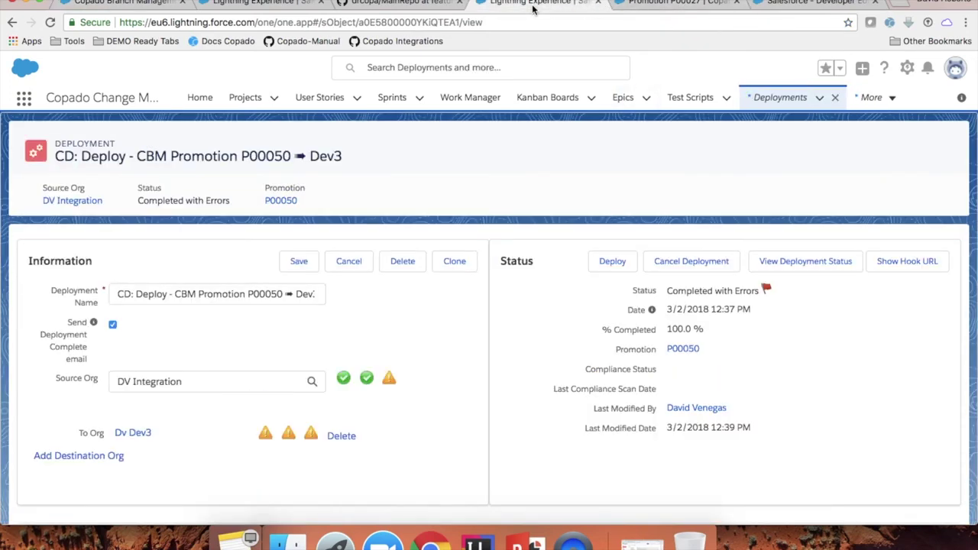
triple_click(707, 296)
scroll(503, 406, down, 5)
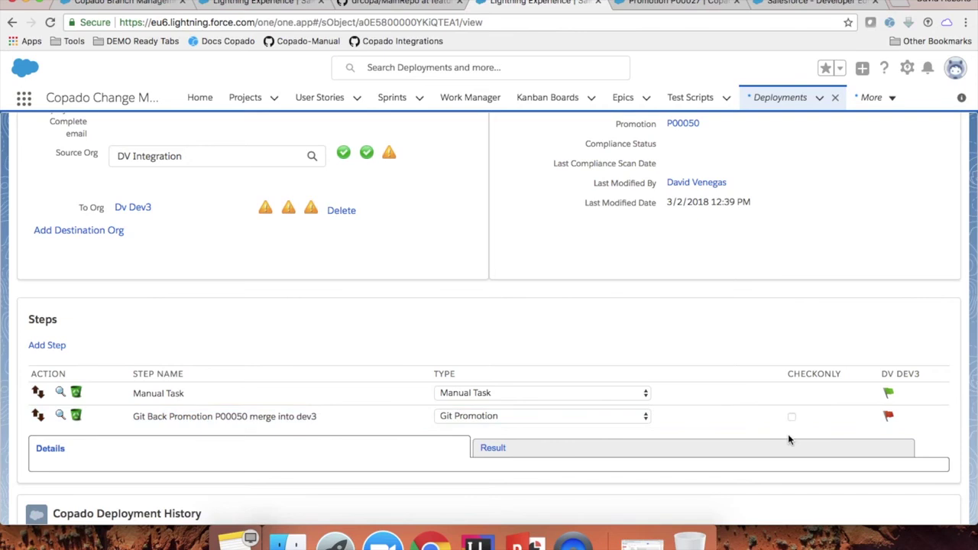
scroll(654, 222, up, 4)
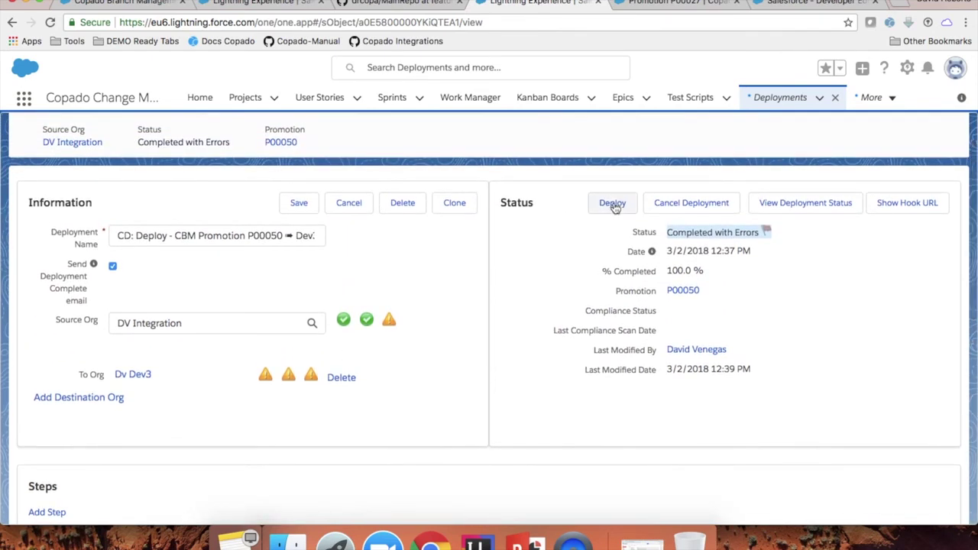
click(614, 205)
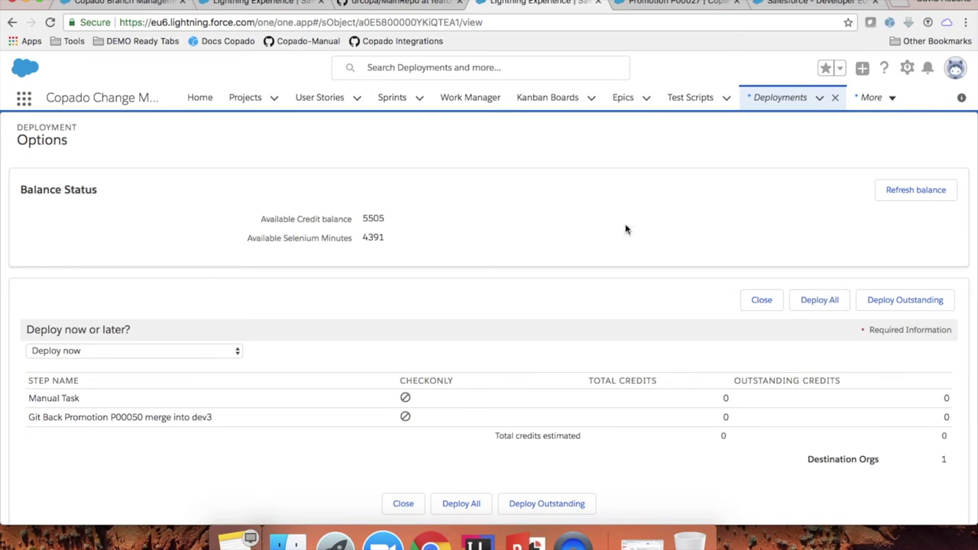
click(598, 3)
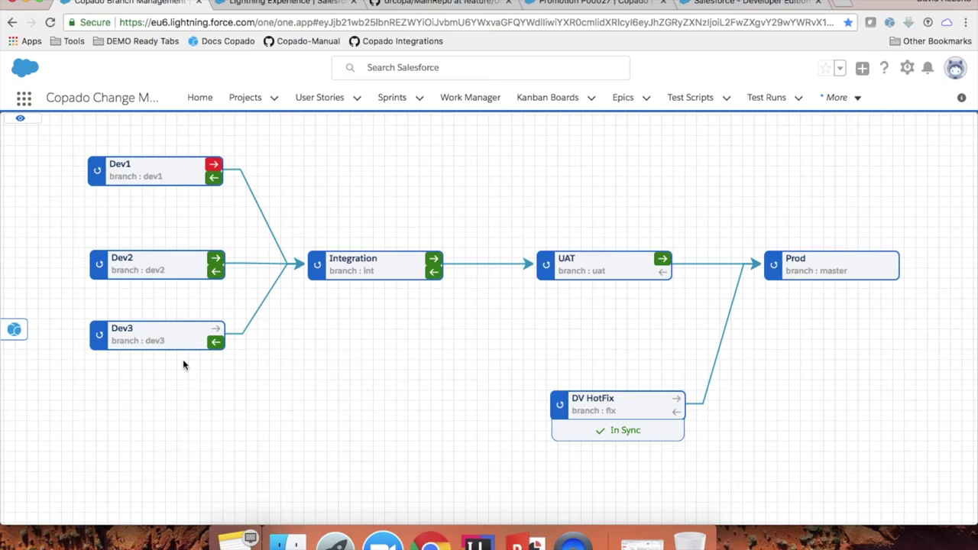
Move the Dev3 box slightly farther below Dev2 in the branch diagram
drag(179, 336, 179, 362)
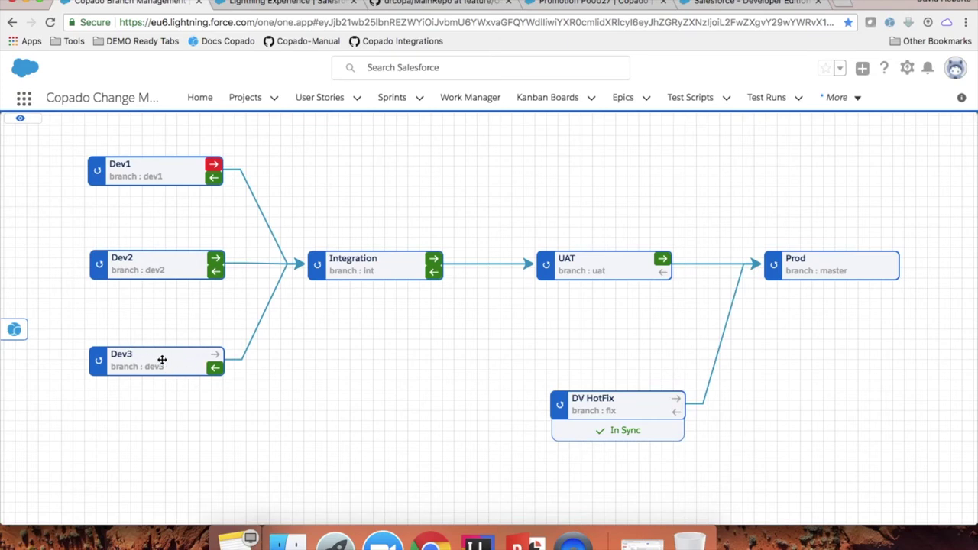
click(857, 98)
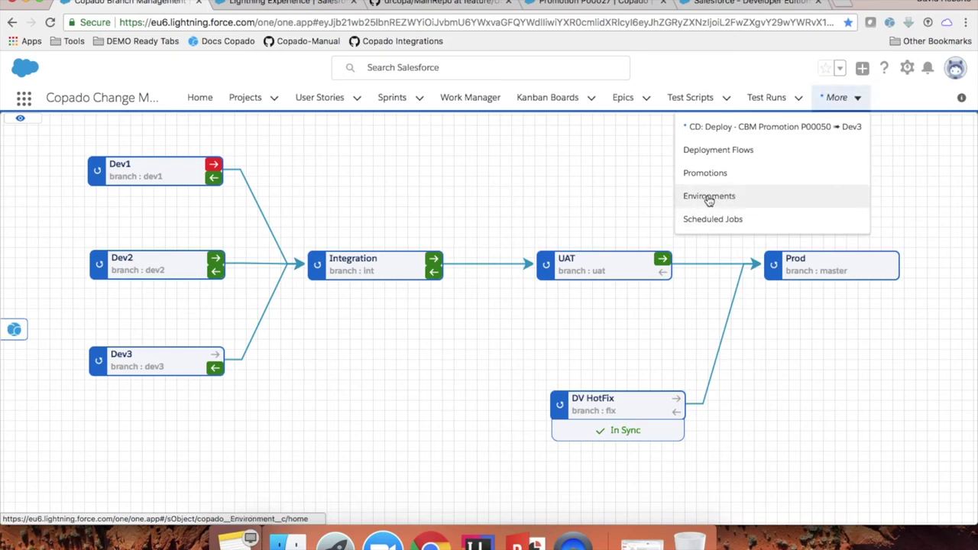
click(386, 388)
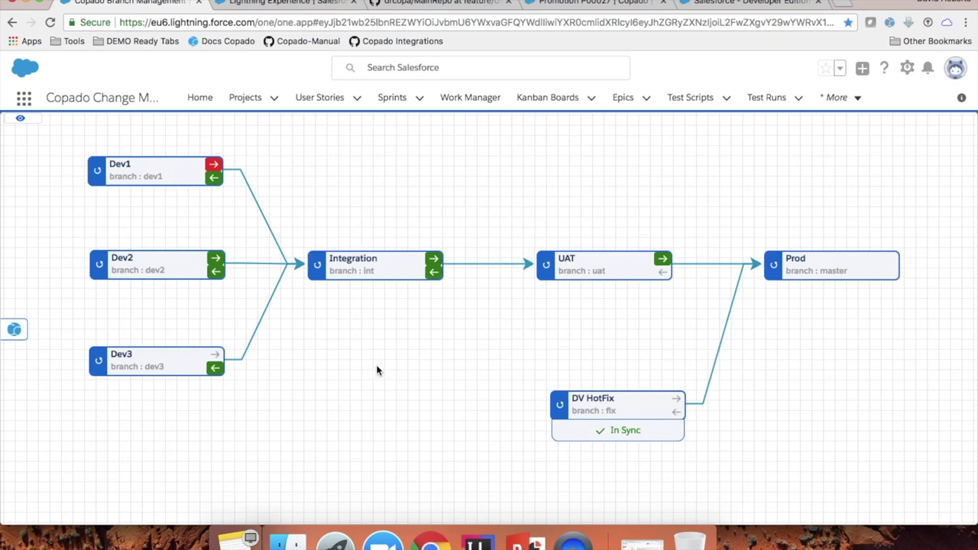
Switch to the PowerPoint presentation and advance to the Coming Next slide
key(super+Tab)
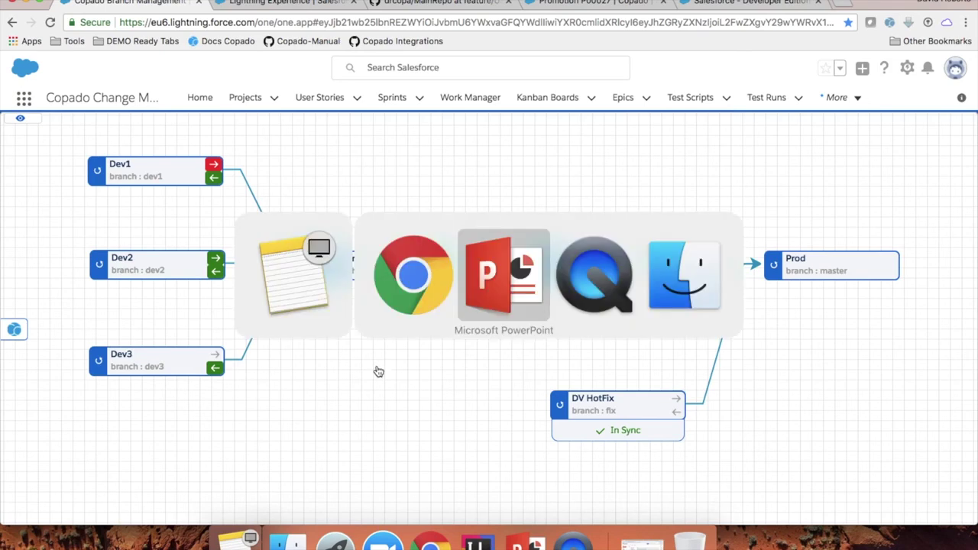
key(Down)
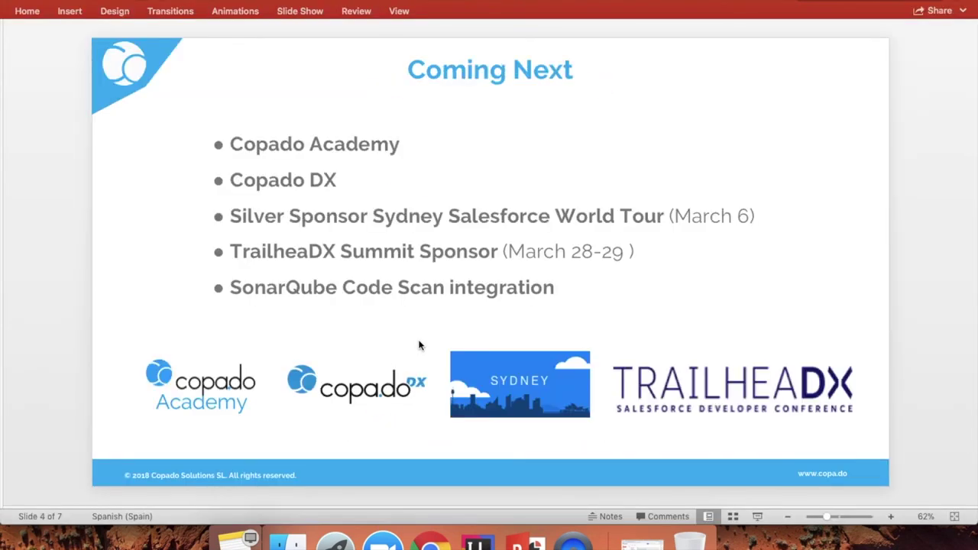